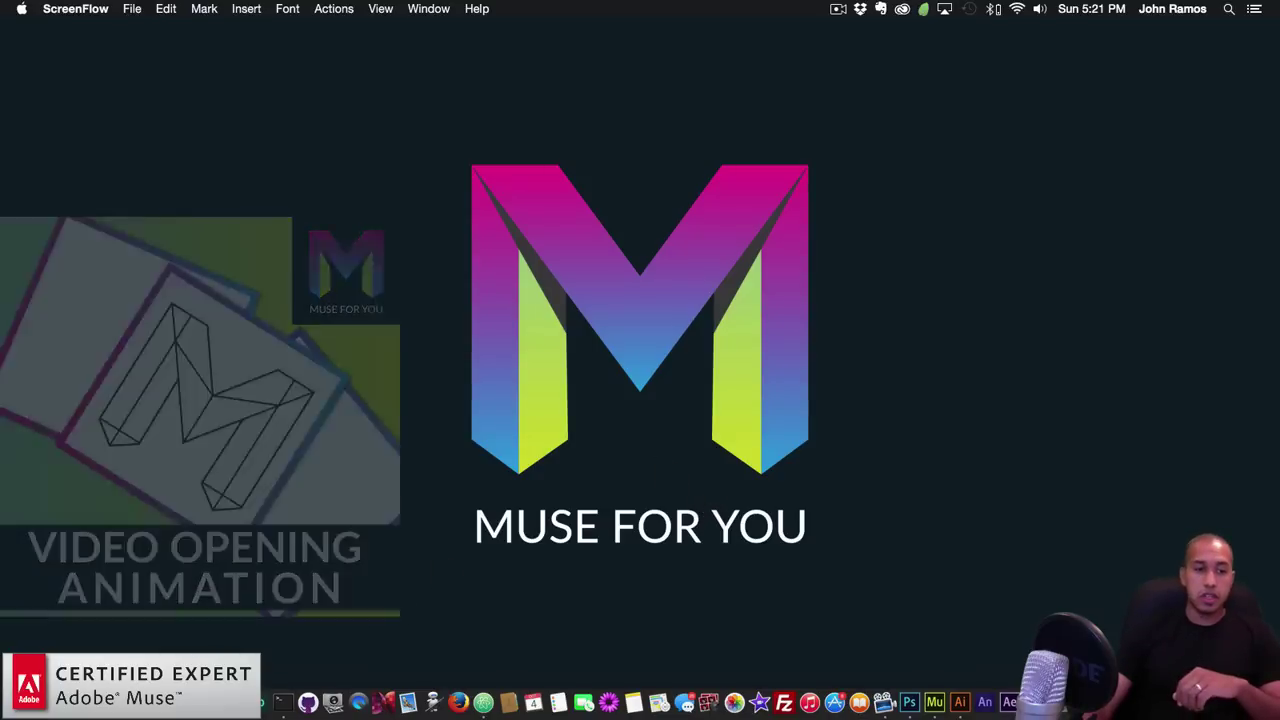
Step: Switch to Chrome, go to museforyoushop.com and open its online shop
{"action": "left_click", "coordinate": [96, 652]}
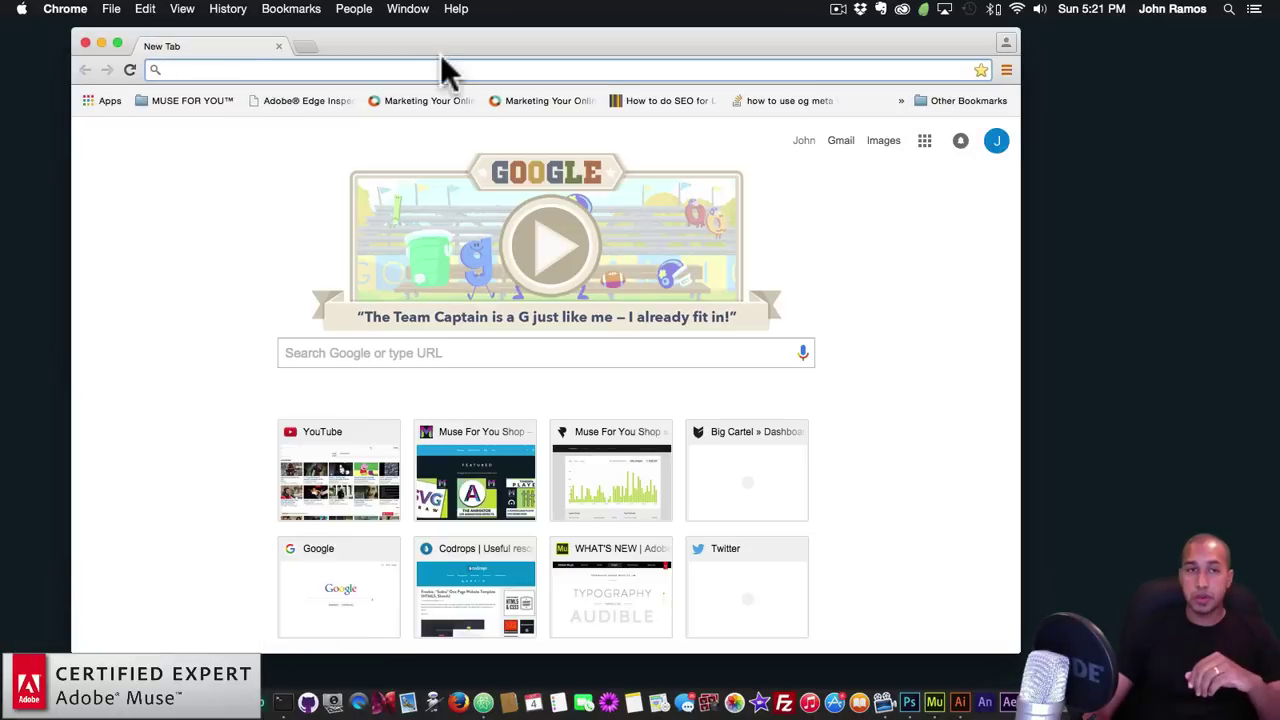
{"action": "left_click", "coordinate": [438, 69]}
{"action": "type", "text": "museforyoushop.com"}
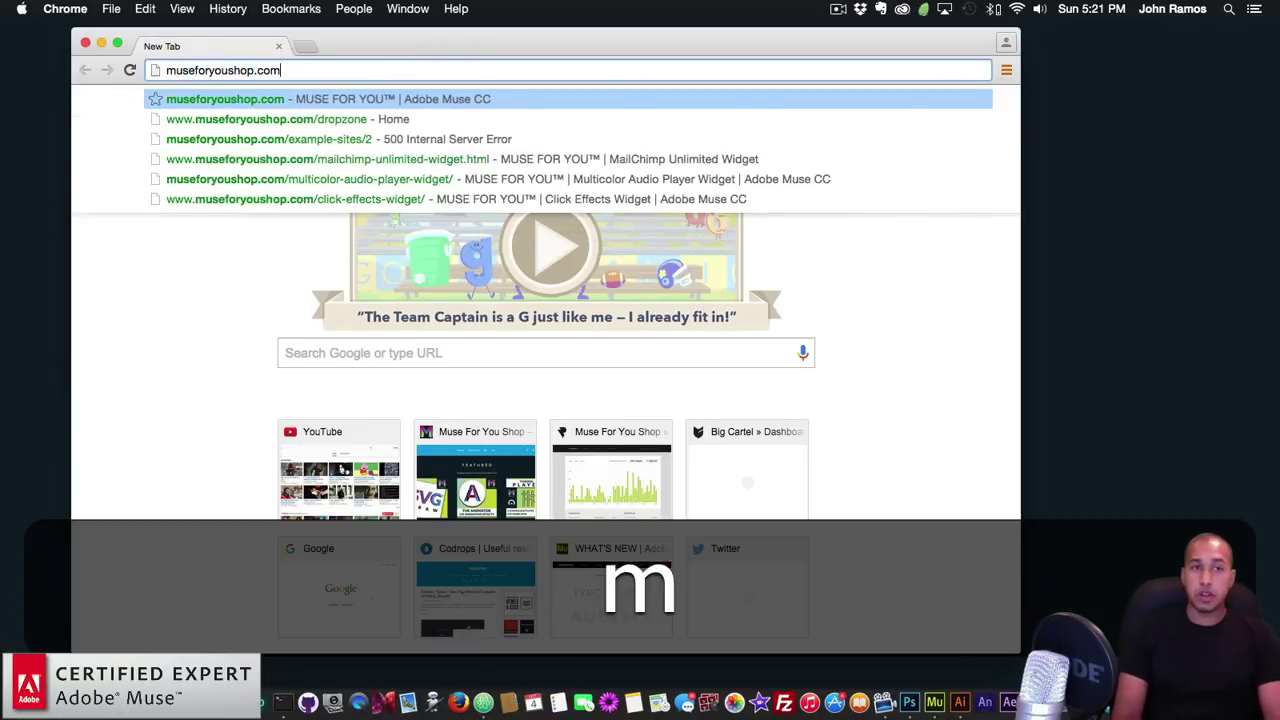
{"action": "key", "text": "Return"}
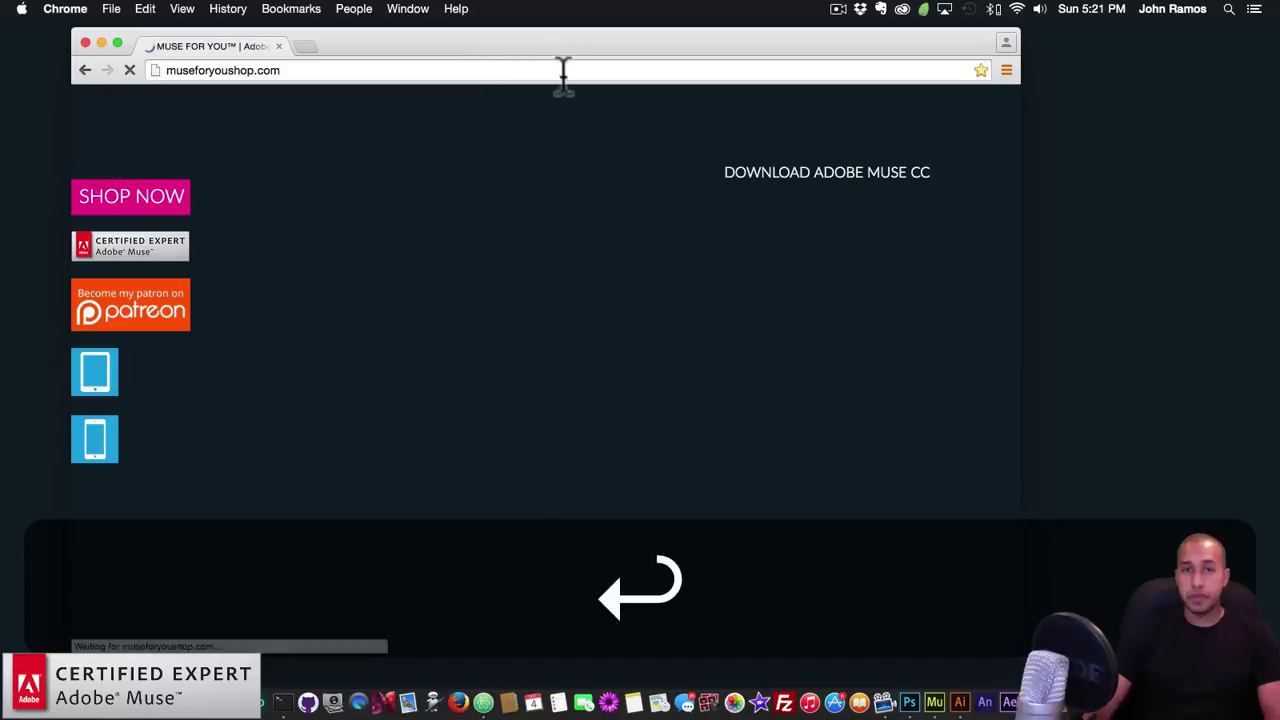
{"action": "left_click", "coordinate": [763, 195]}
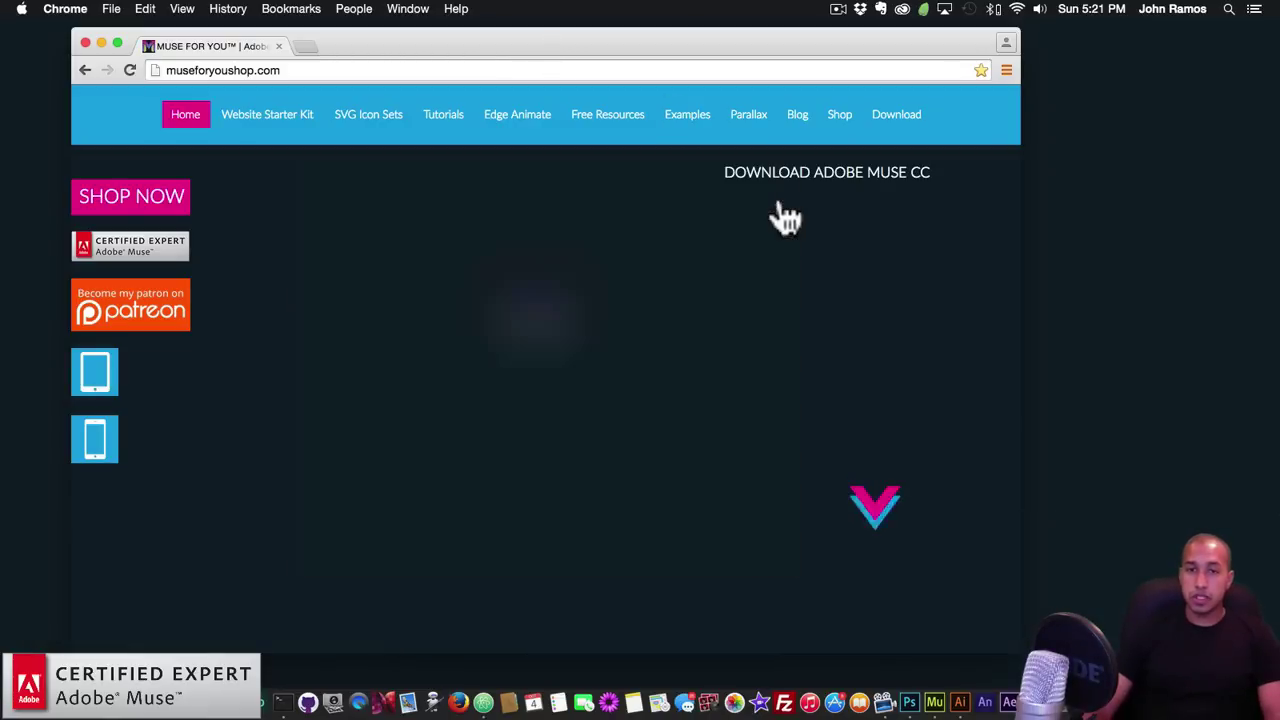
{"action": "left_click", "coordinate": [157, 218]}
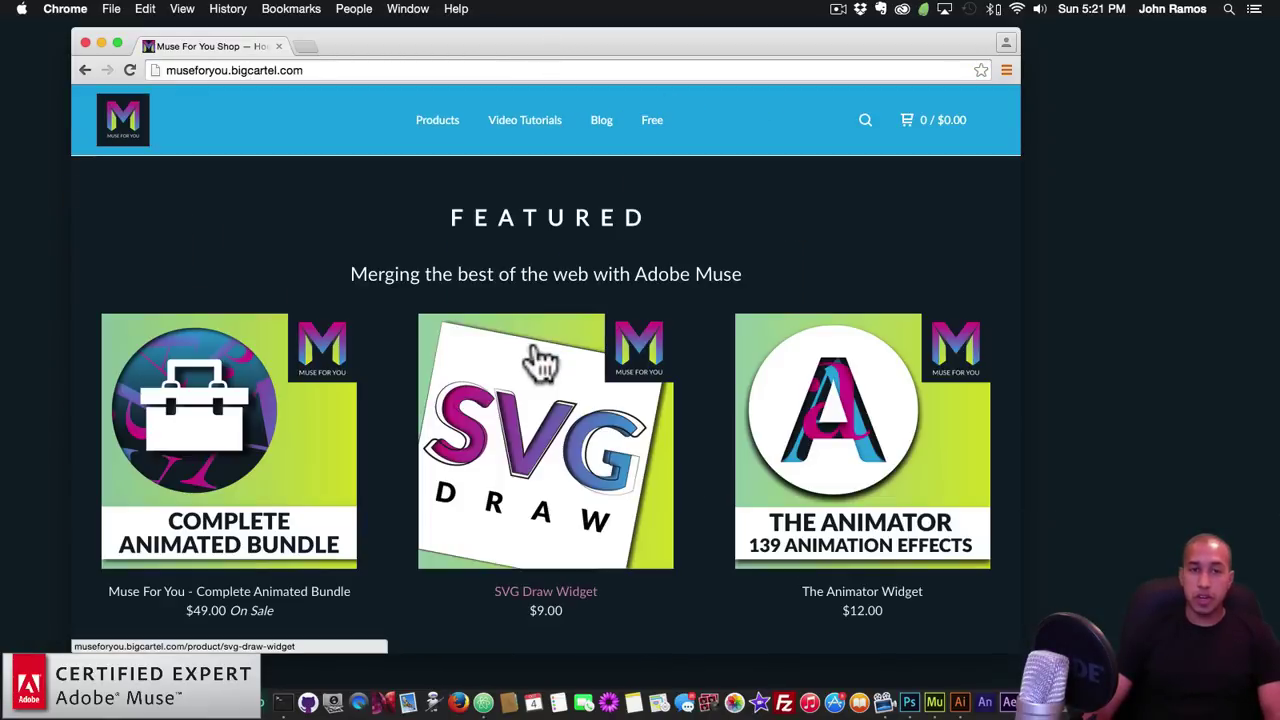
Step: Open the Fullscreen Video Opening Animation product from the shop and show its preview page
{"action": "scroll", "coordinate": [531, 360], "scroll_direction": "down", "scroll_amount": 5}
{"action": "scroll", "coordinate": [652, 382], "scroll_direction": "down", "scroll_amount": 3}
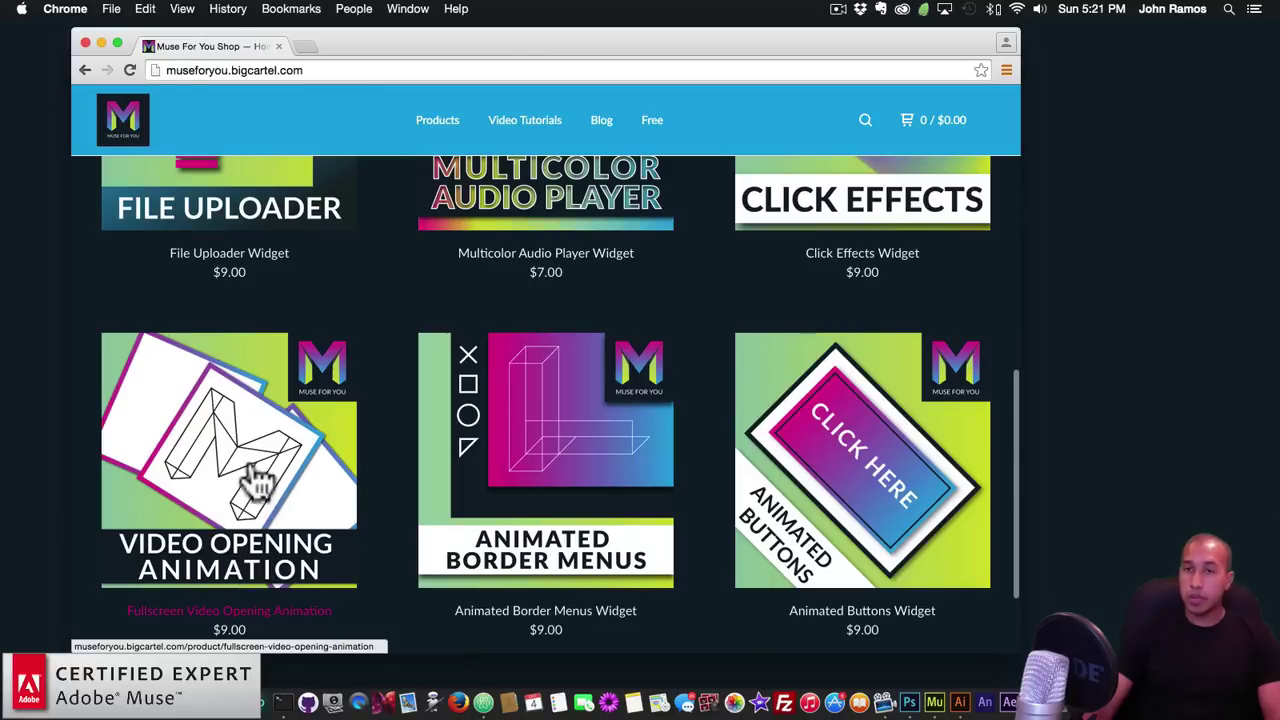
{"action": "left_click", "coordinate": [222, 497]}
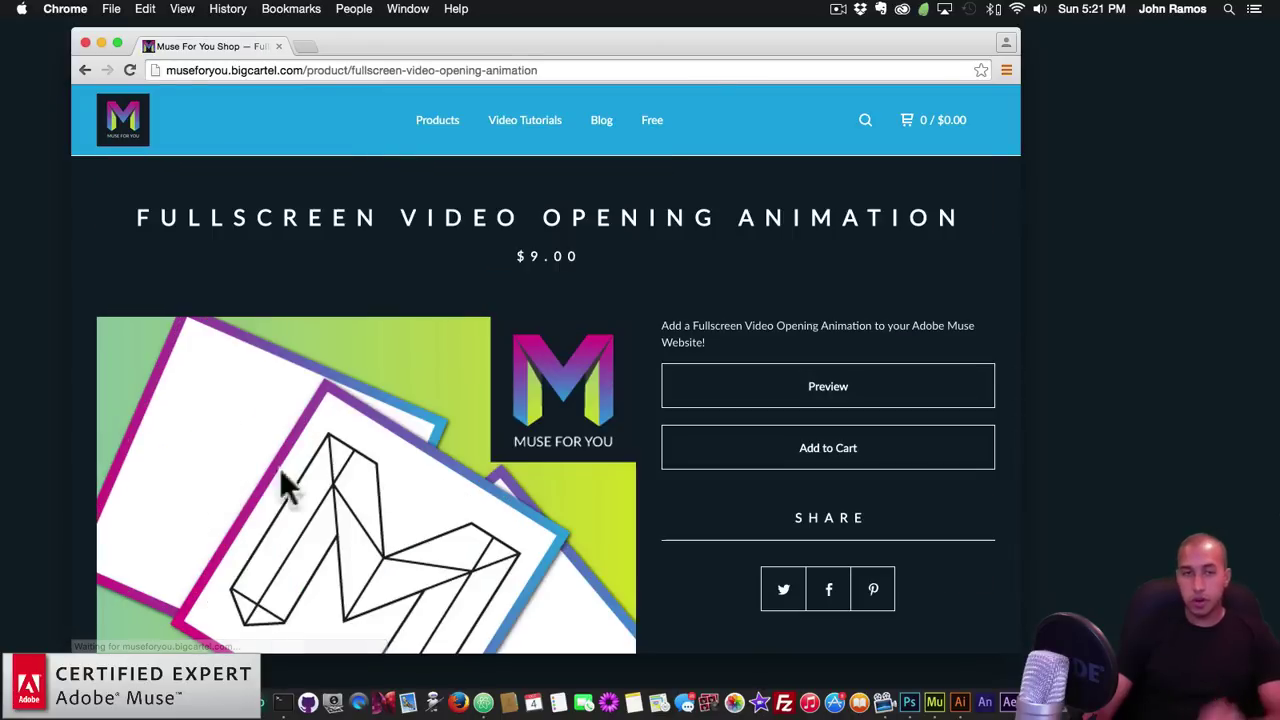
{"action": "left_click", "coordinate": [820, 400]}
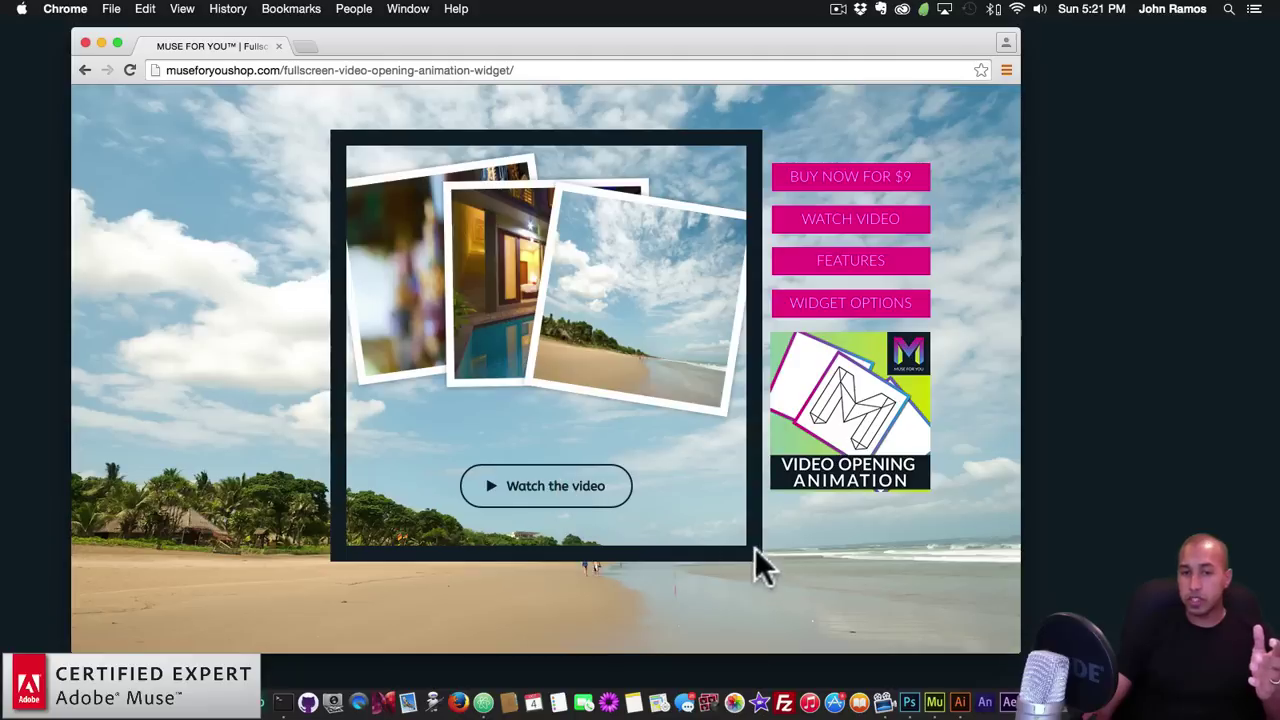
Step: Play the fullscreen video in the widget demo and close it again, two times
{"action": "left_click", "coordinate": [563, 478]}
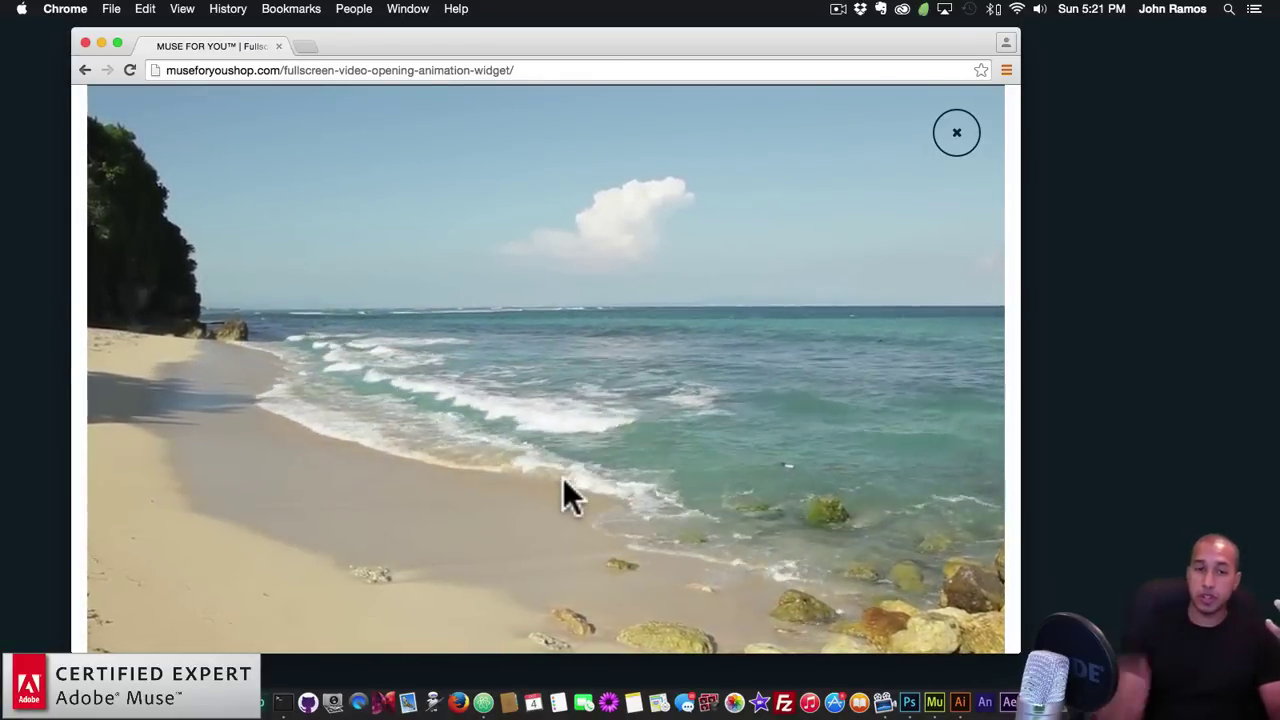
{"action": "left_click", "coordinate": [957, 128]}
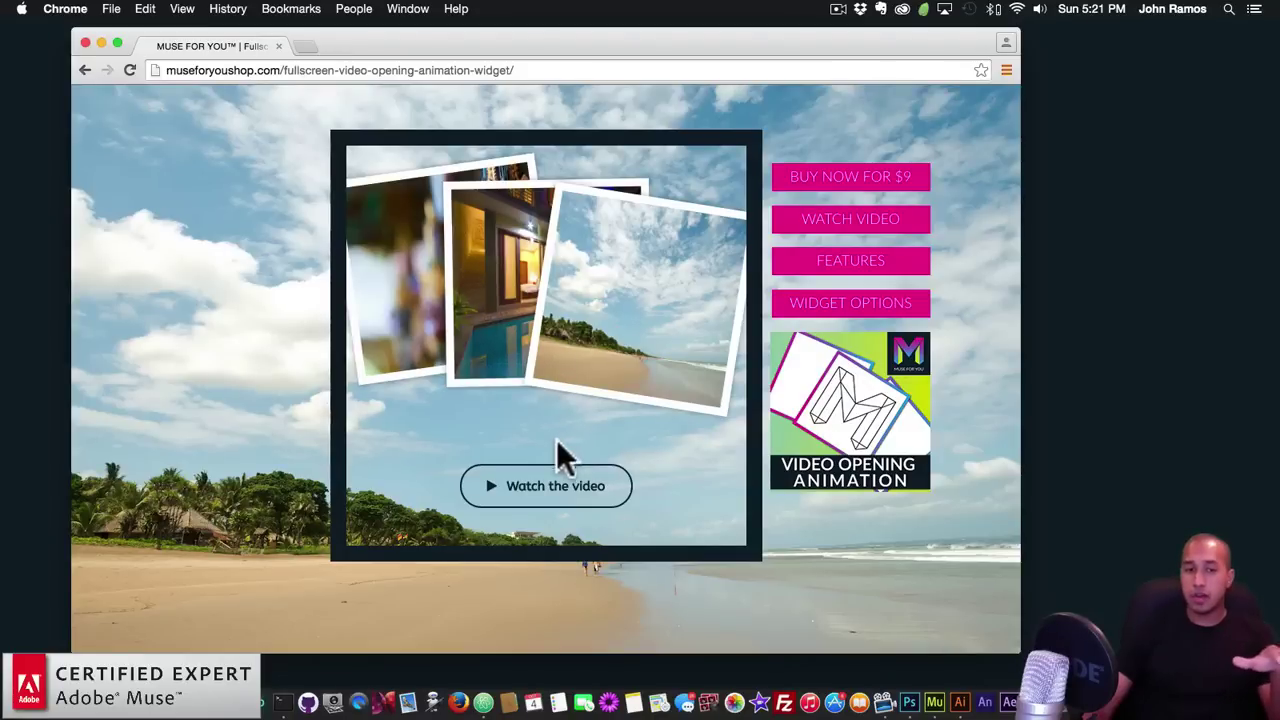
{"action": "left_click", "coordinate": [543, 483]}
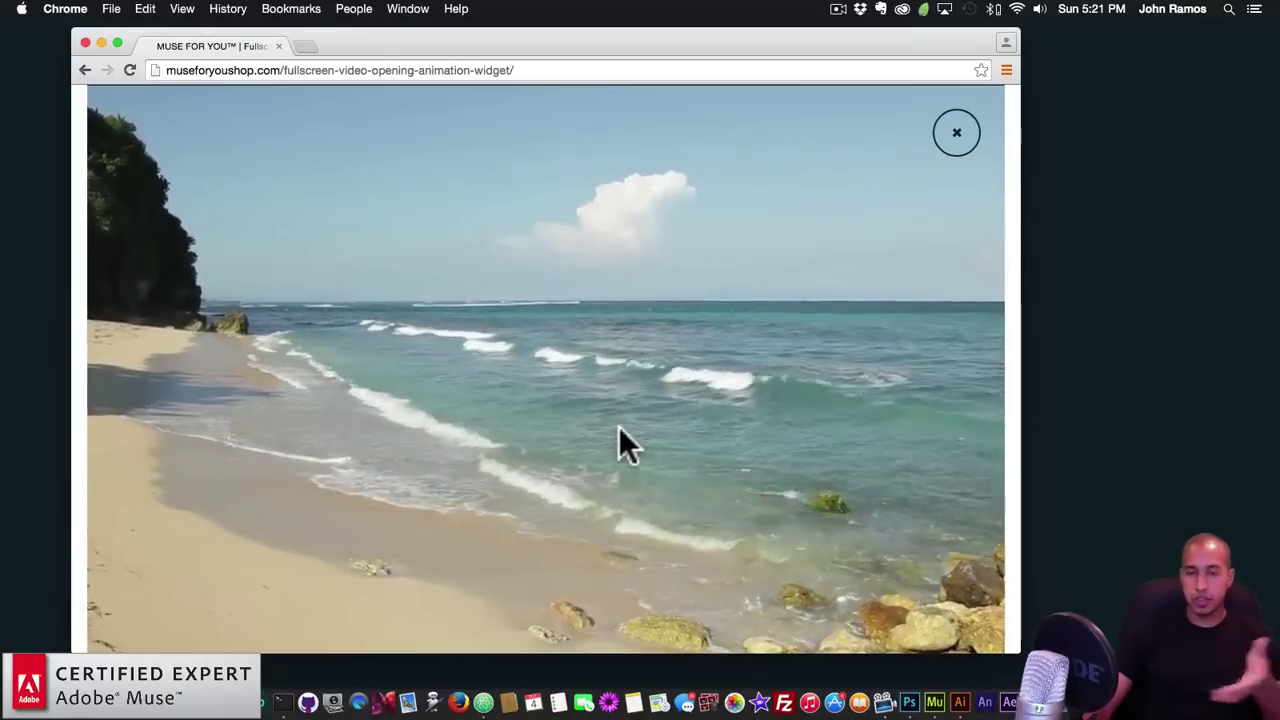
{"action": "left_click", "coordinate": [954, 138]}
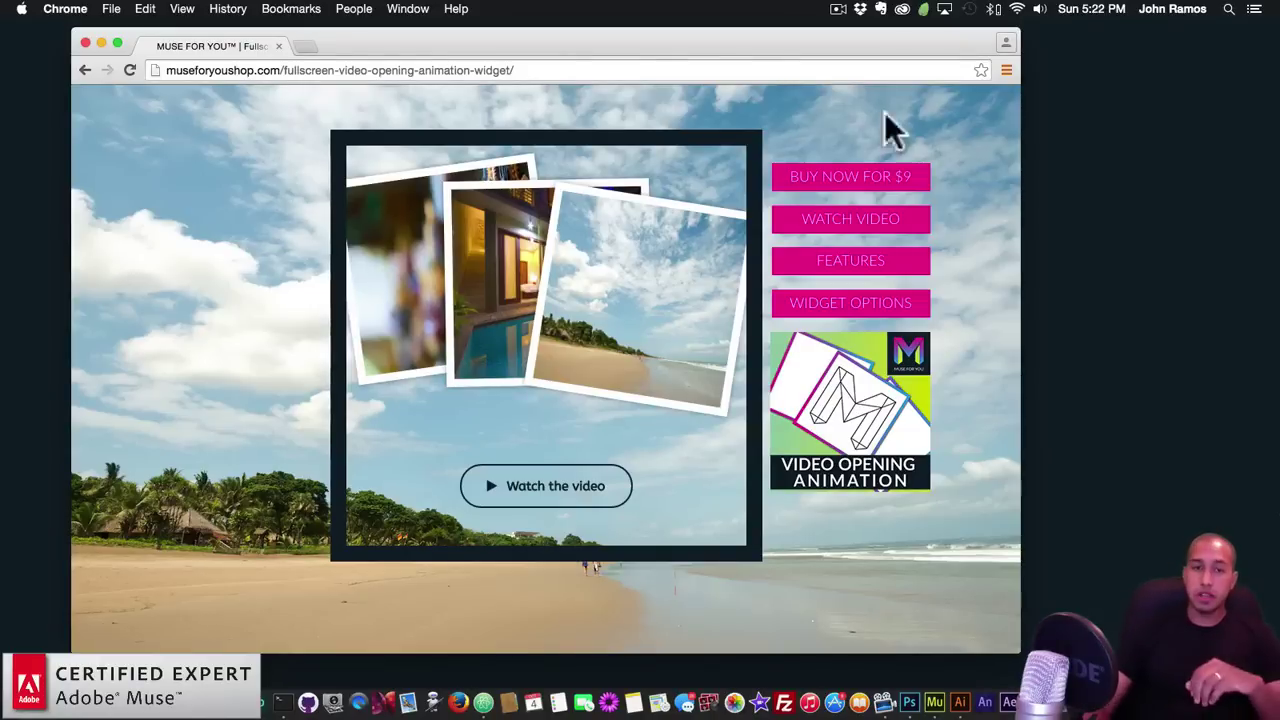
{"action": "left_click_drag", "start_coordinate": [752, 45], "coordinate": [765, 45]}
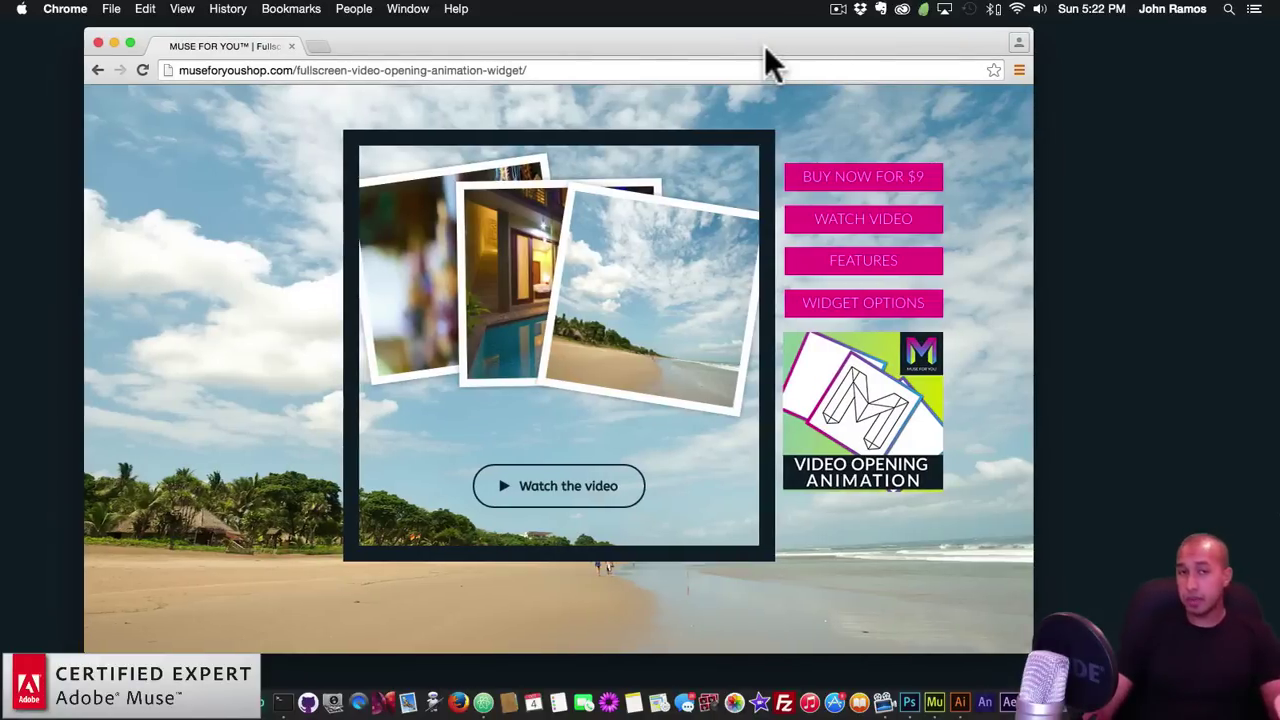
Step: Switch to Adobe Muse and create a new desktop site with the default layout settings
{"action": "left_click", "coordinate": [934, 698]}
{"action": "left_click", "coordinate": [157, 9]}
{"action": "left_click", "coordinate": [162, 24]}
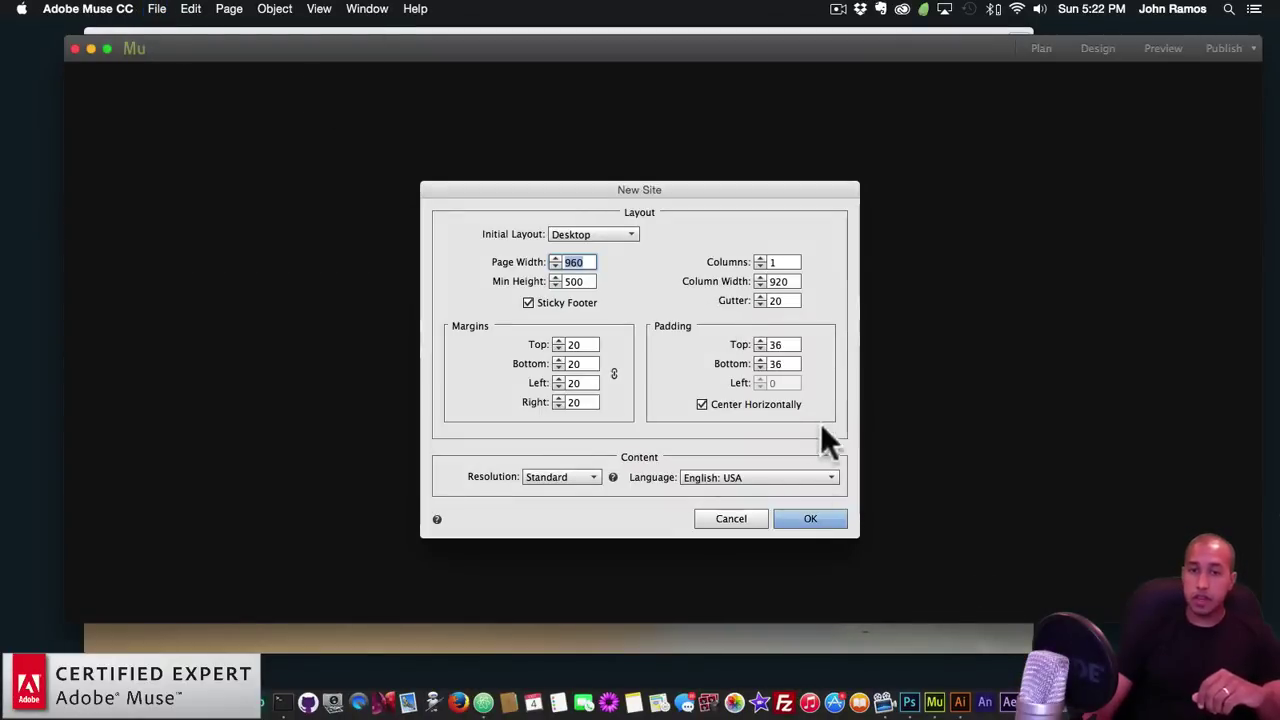
{"action": "left_click", "coordinate": [806, 521]}
Step: Open the Home page for design and reposition the program window on the desktop
{"action": "left_click", "coordinate": [97, 172]}
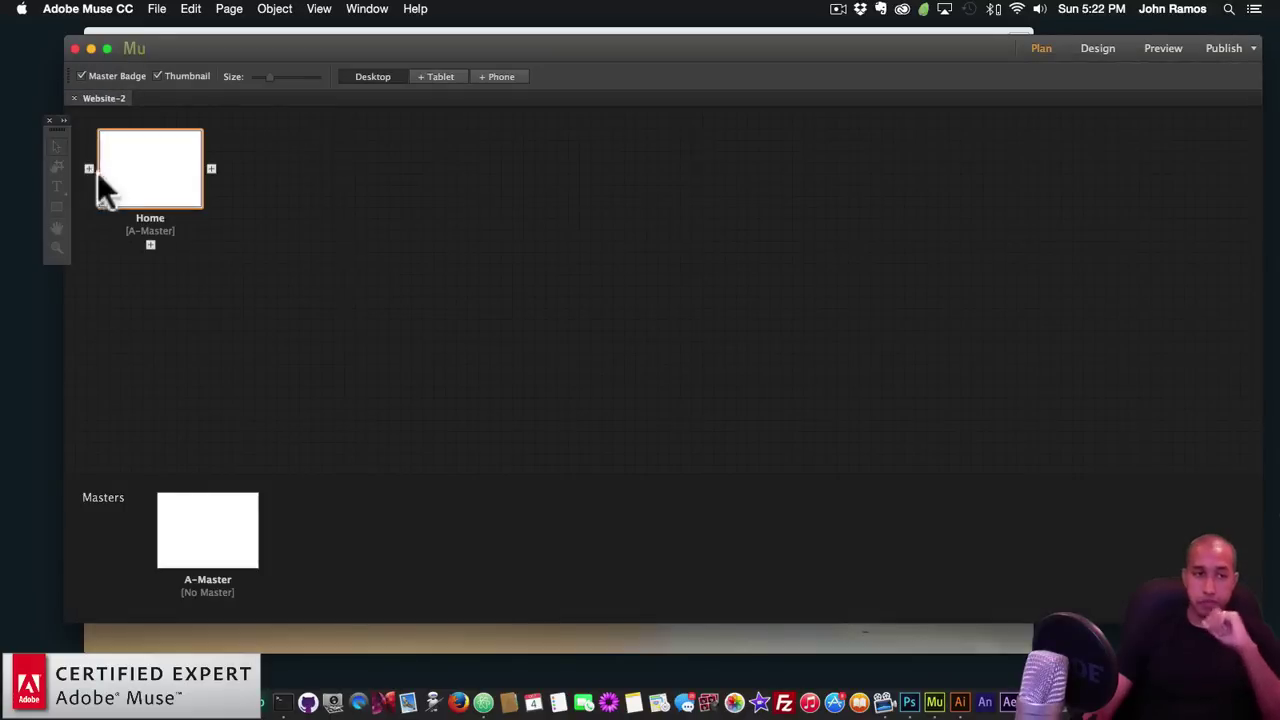
{"action": "double_click", "coordinate": [154, 167]}
{"action": "left_click_drag", "start_coordinate": [807, 42], "coordinate": [748, 26]}
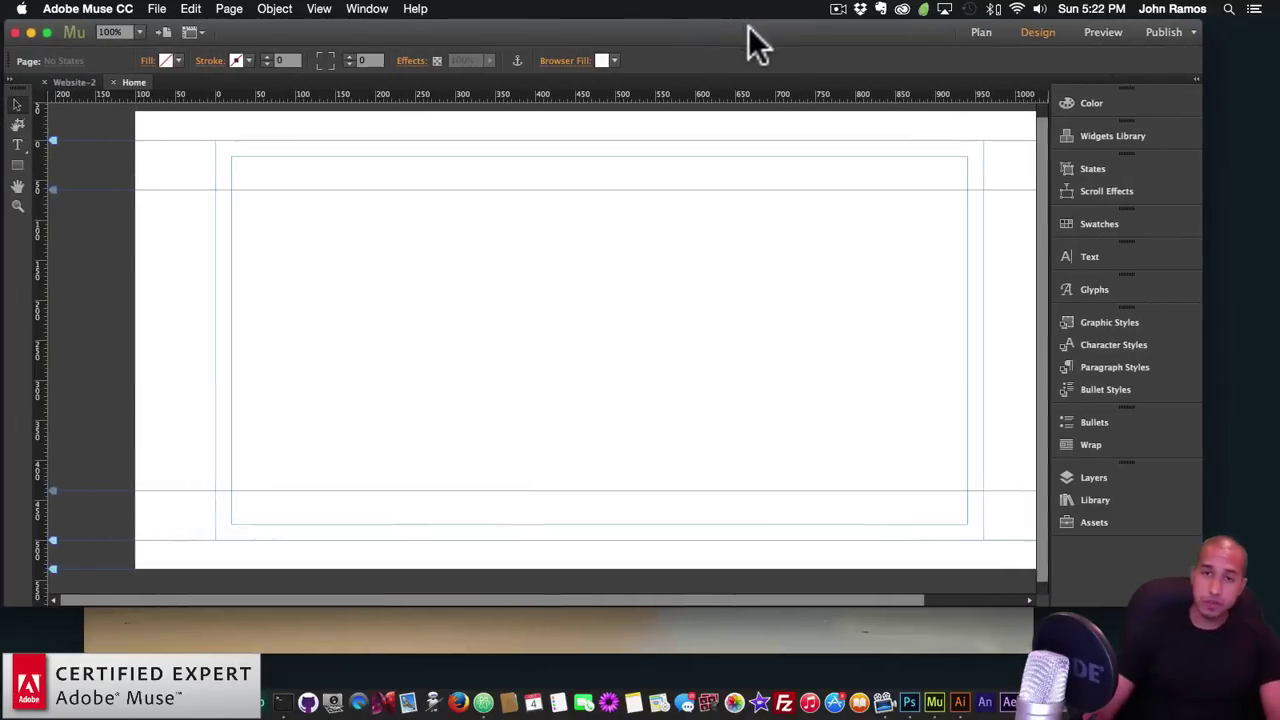
Step: Show the Library of installed widgets for the Home page
{"action": "left_click", "coordinate": [1083, 494]}
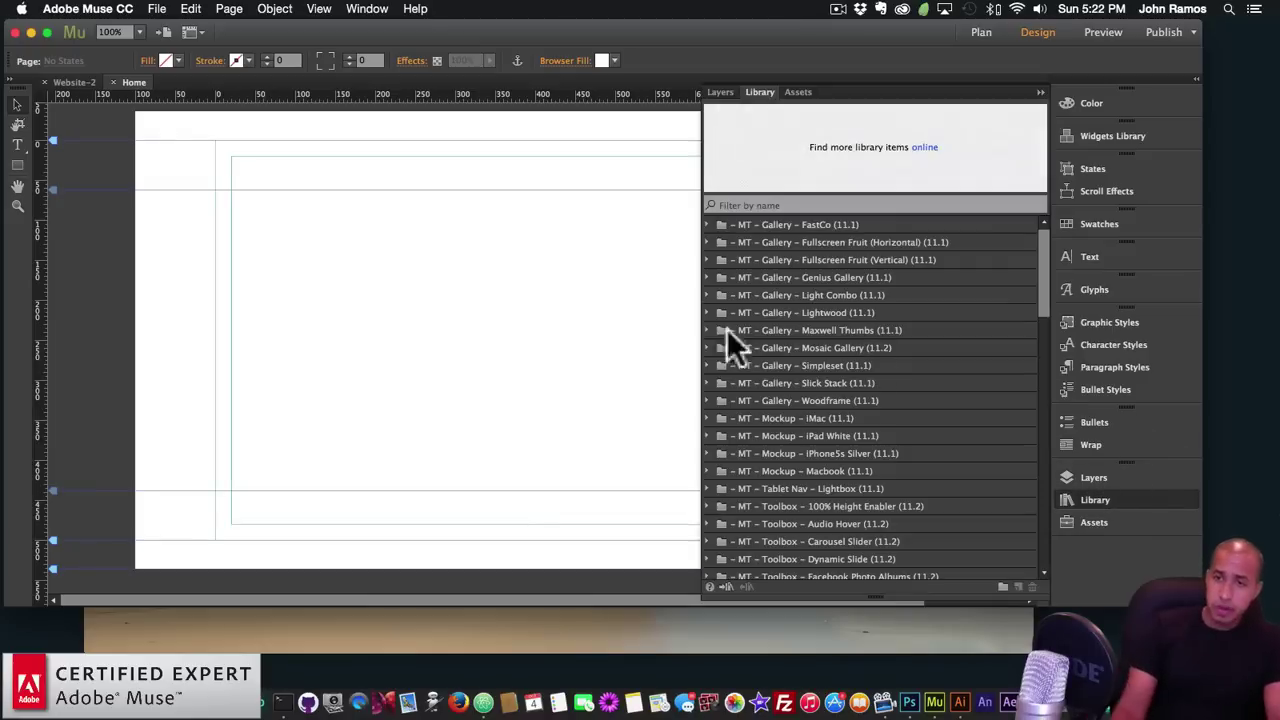
{"action": "scroll", "coordinate": [1010, 300], "scroll_direction": "down", "scroll_amount": 3}
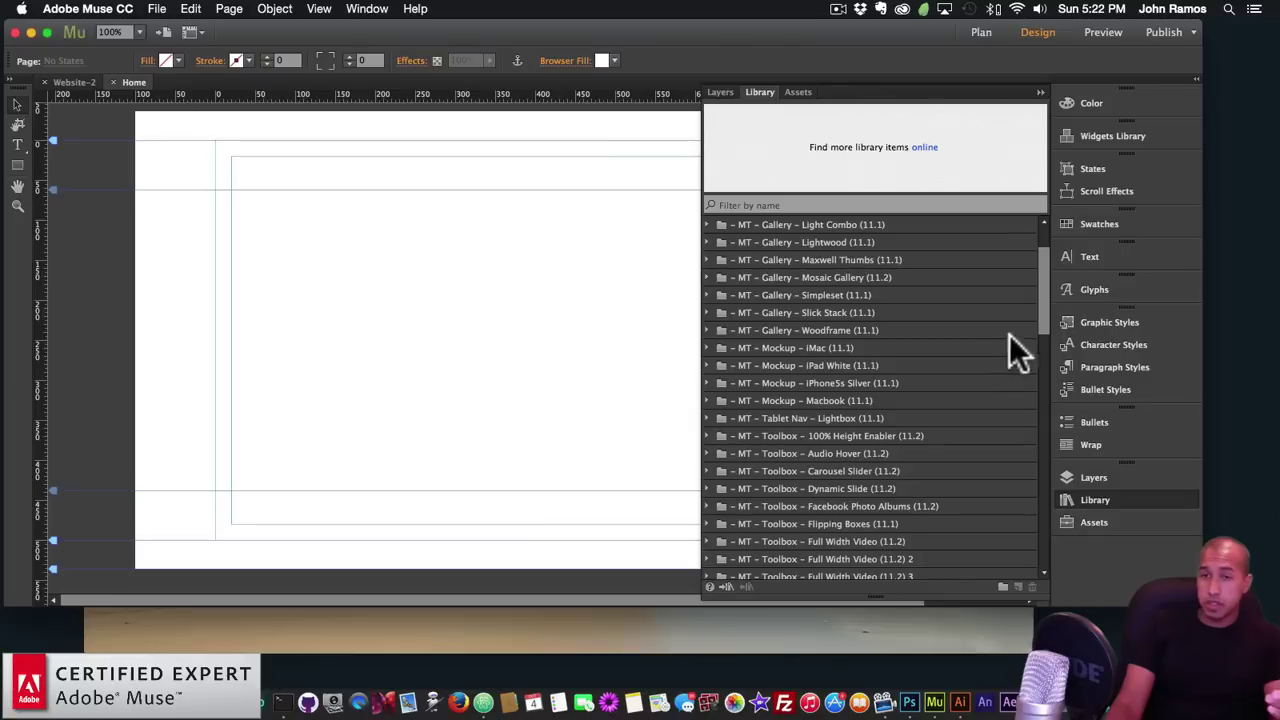
{"action": "left_click_drag", "start_coordinate": [1047, 282], "coordinate": [1044, 372]}
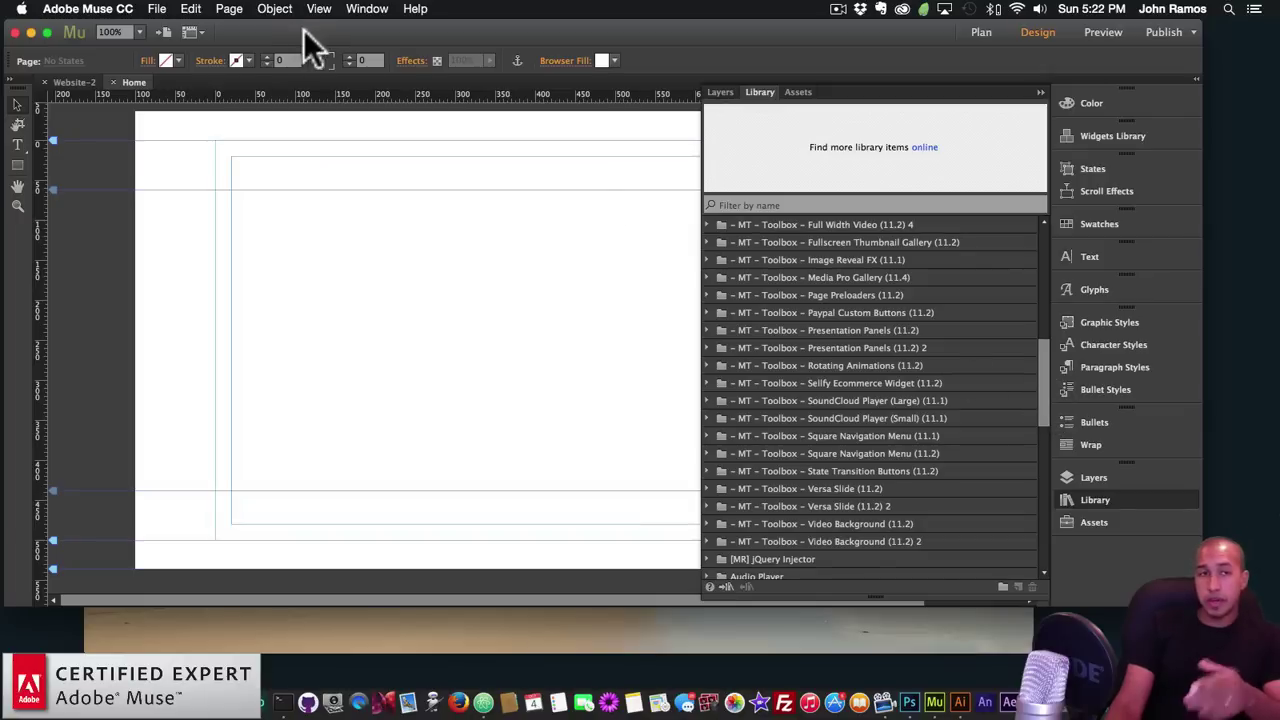
{"action": "left_click", "coordinate": [367, 9]}
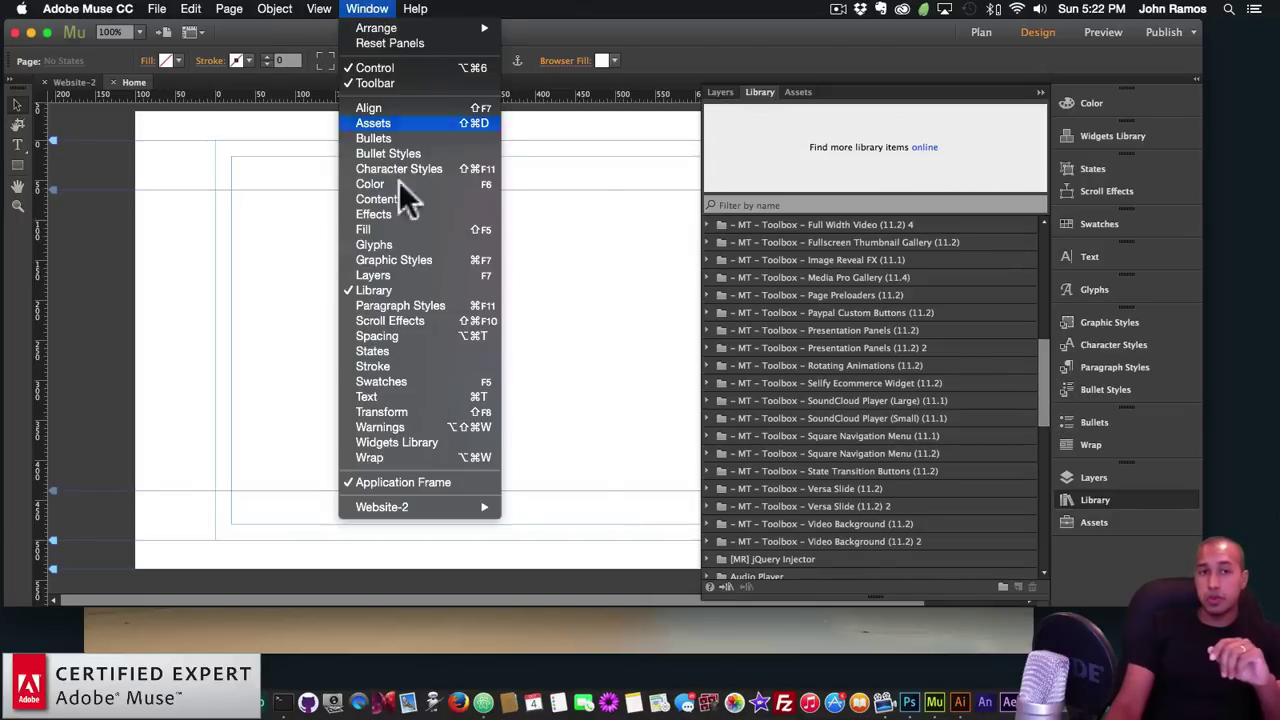
{"action": "left_click", "coordinate": [399, 290]}
{"action": "left_click", "coordinate": [1093, 500]}
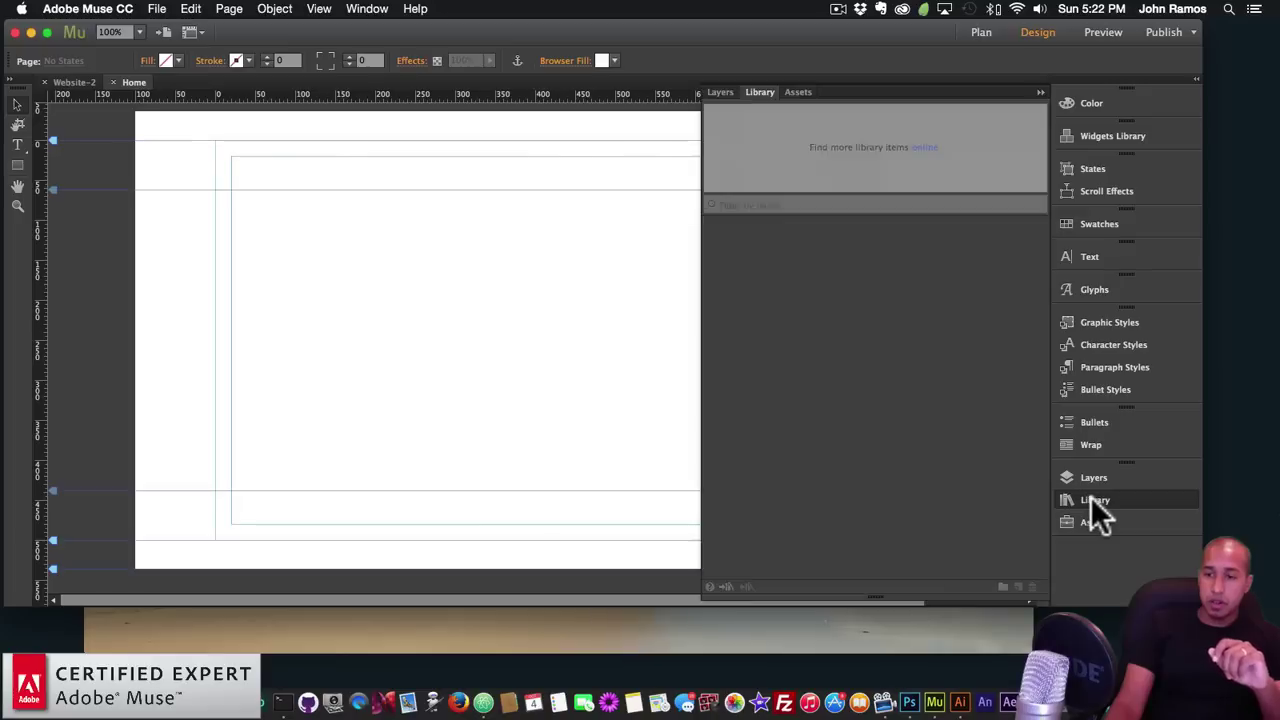
Step: Place the Muse For You – Video Opening Animation Widget from the Library on the Home page at about X 210, Y 25
{"action": "scroll", "coordinate": [985, 430], "scroll_direction": "down", "scroll_amount": 10}
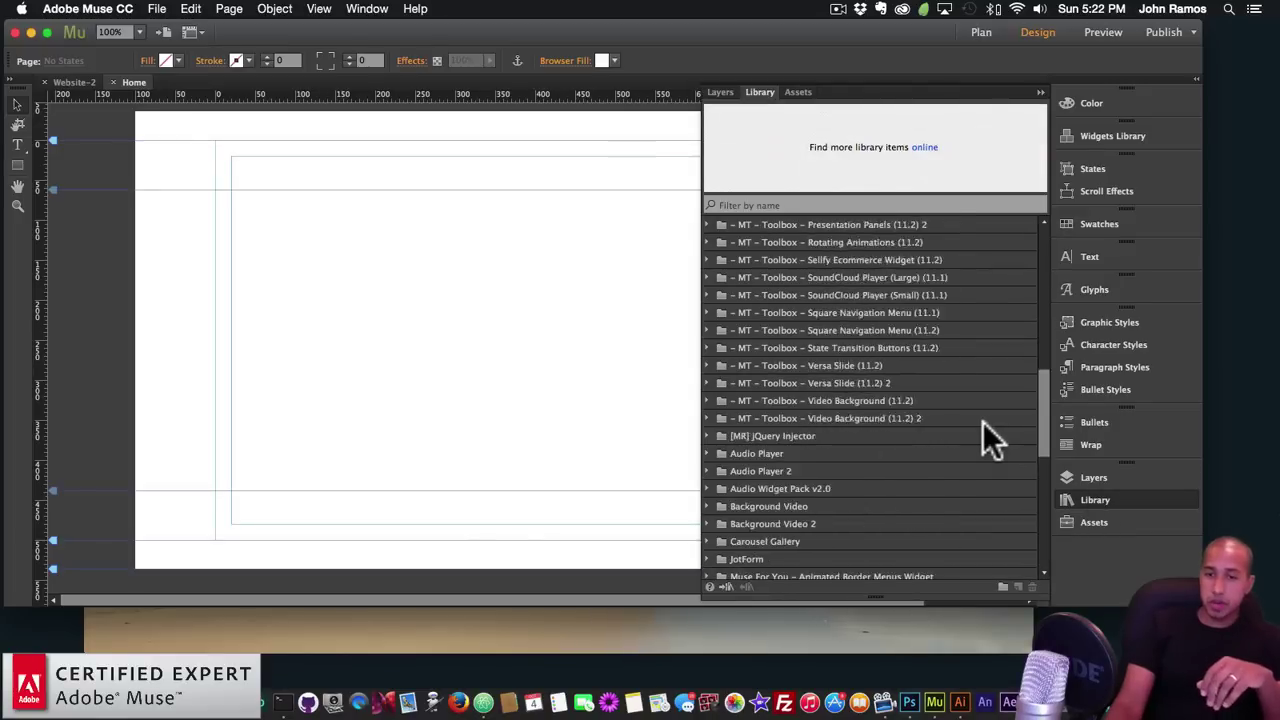
{"action": "scroll", "coordinate": [982, 421], "scroll_direction": "down", "scroll_amount": 10}
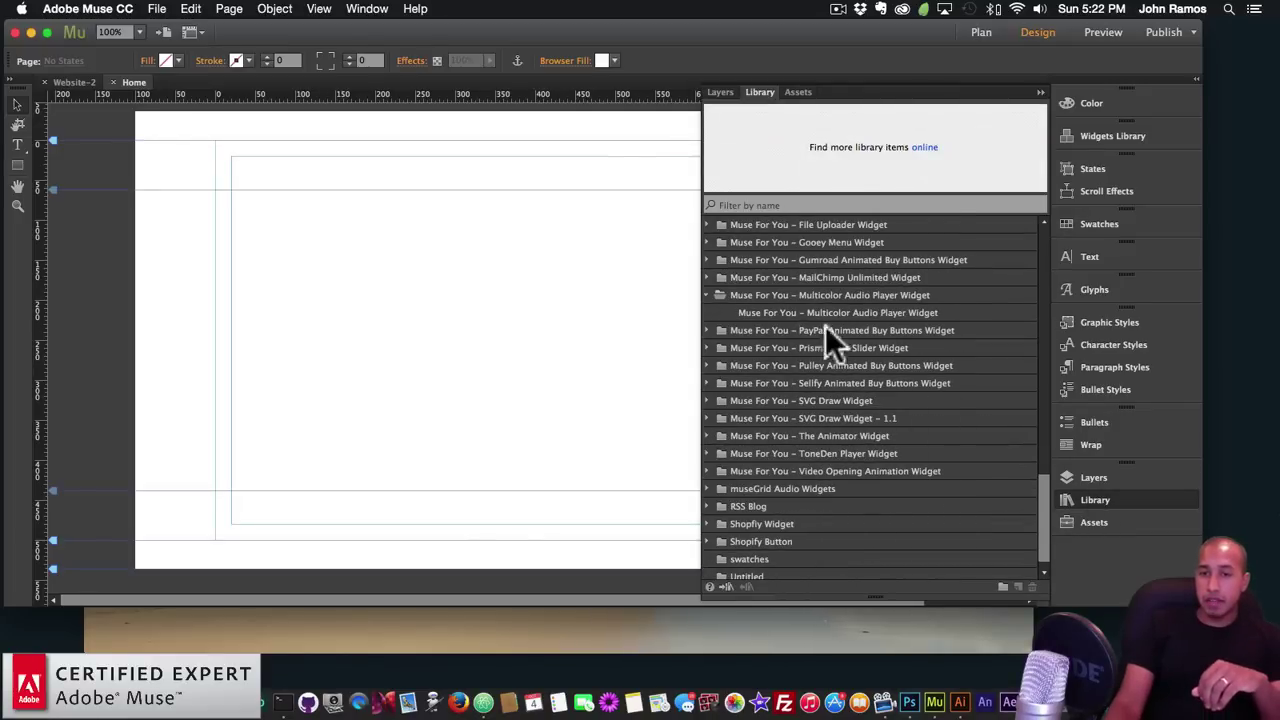
{"action": "left_click", "coordinate": [816, 472]}
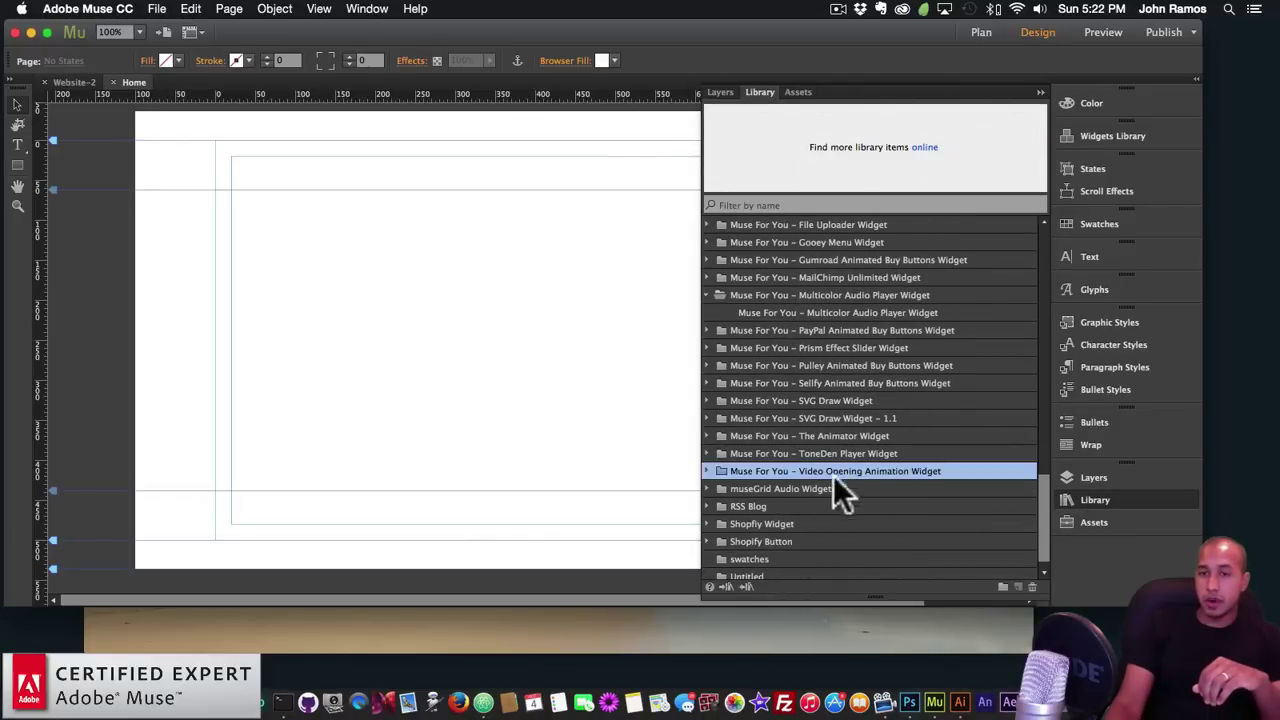
{"action": "left_click", "coordinate": [707, 471]}
{"action": "left_click", "coordinate": [860, 489]}
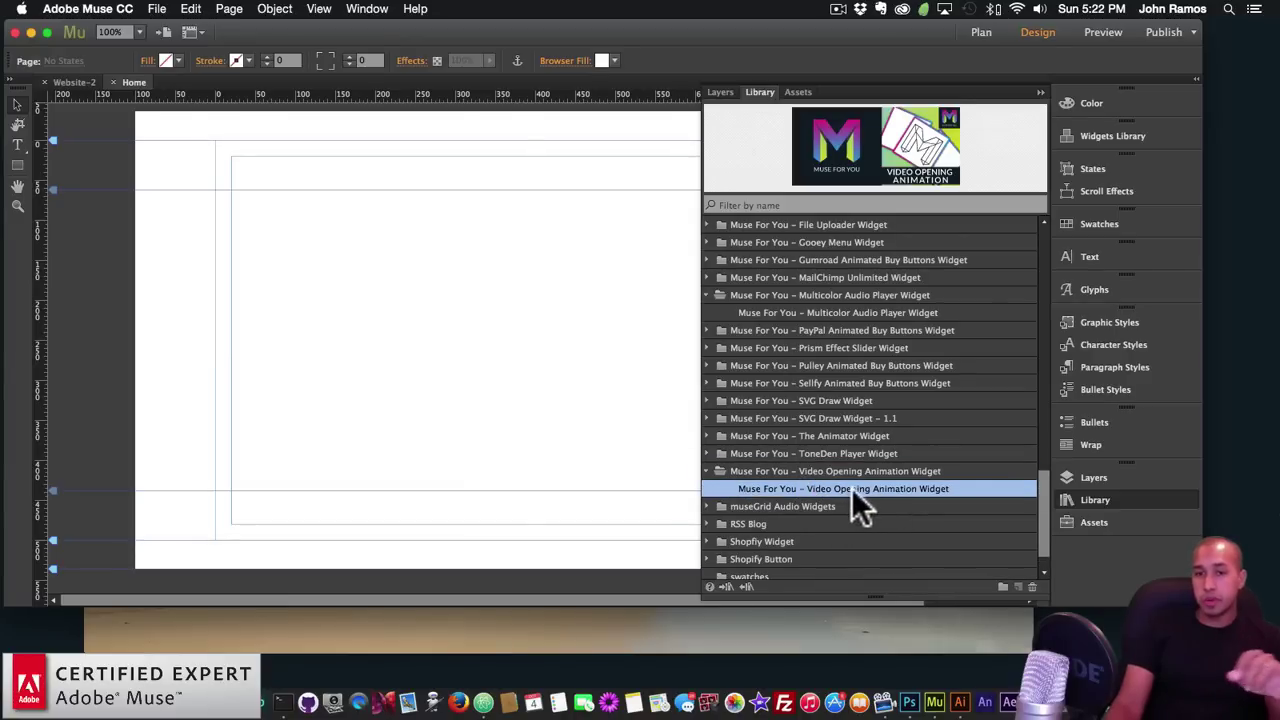
{"action": "left_click_drag", "start_coordinate": [868, 487], "coordinate": [283, 273]}
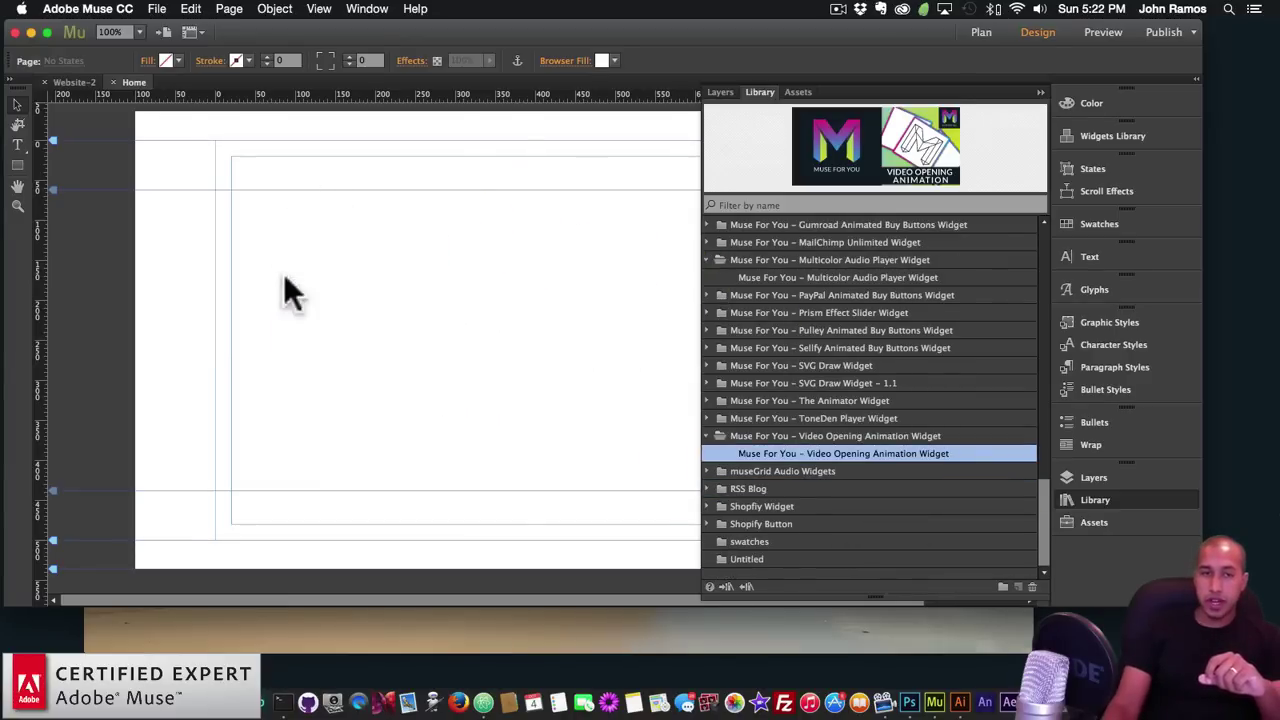
{"action": "left_click", "coordinate": [1092, 500]}
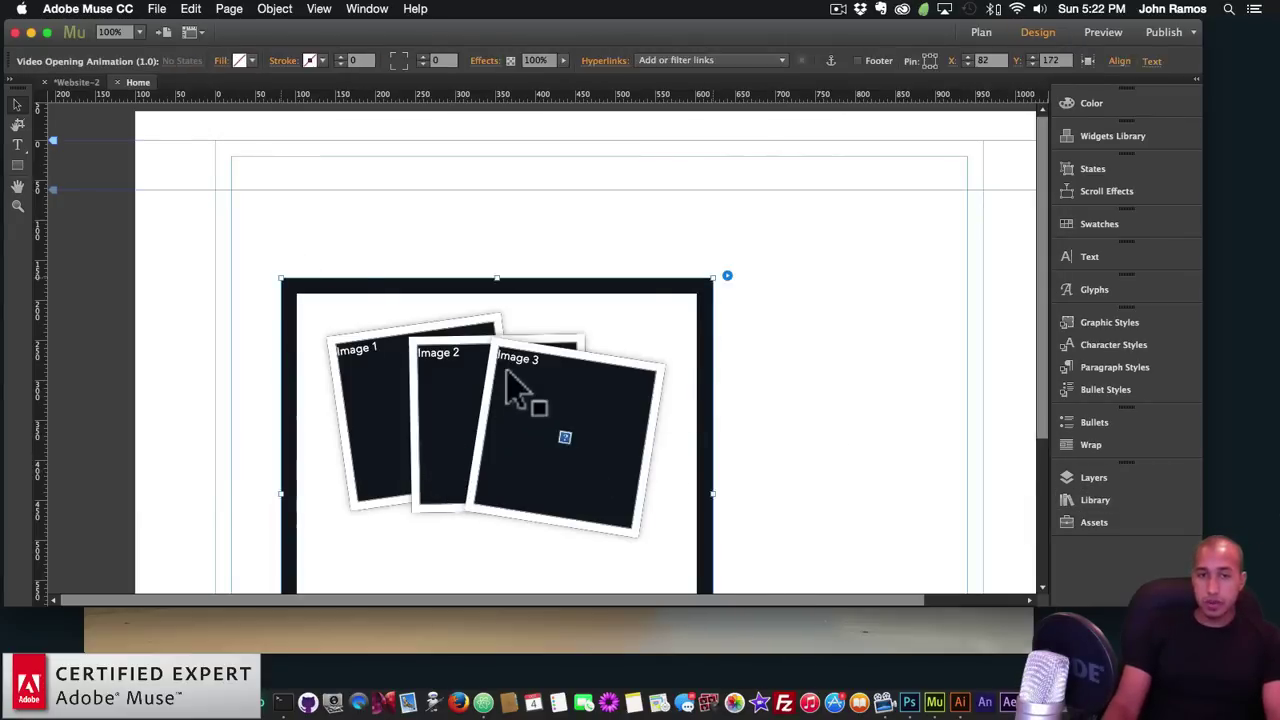
{"action": "left_click_drag", "start_coordinate": [518, 340], "coordinate": [526, 340]}
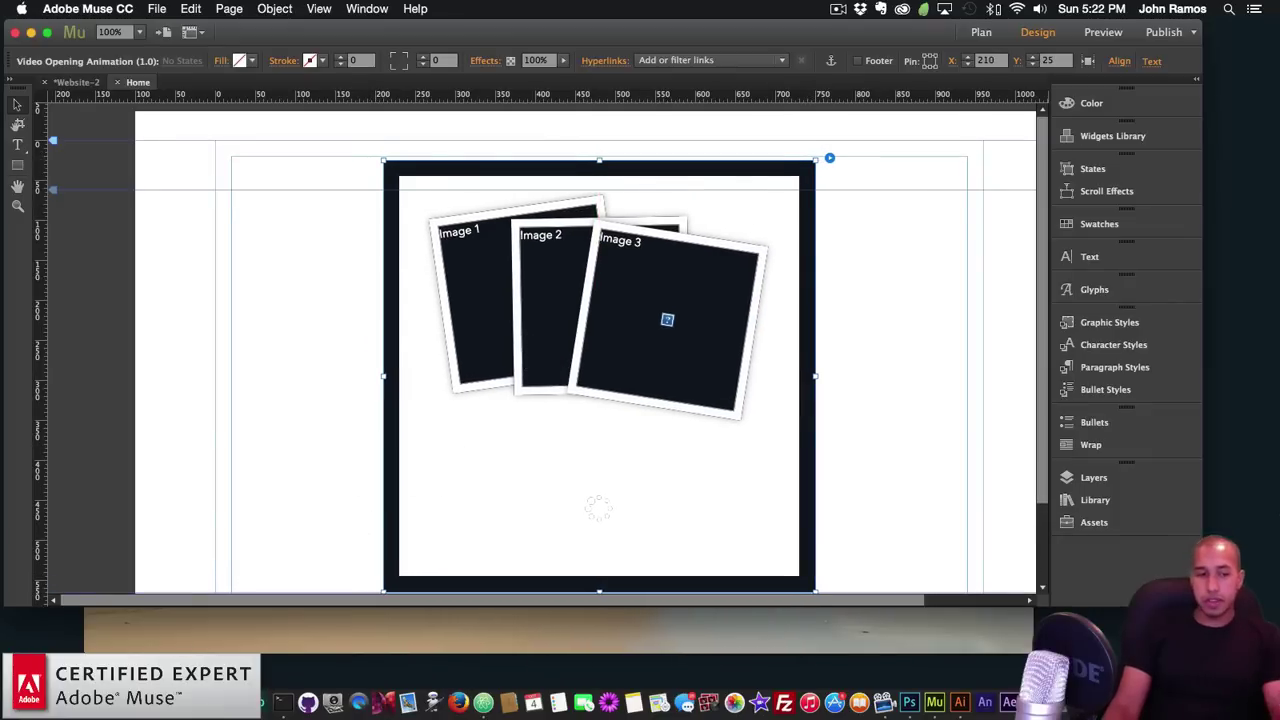
Step: Switch to Chrome, replay and close the demo's fullscreen video, and return to Adobe Muse
{"action": "key", "text": "super+Tab"}
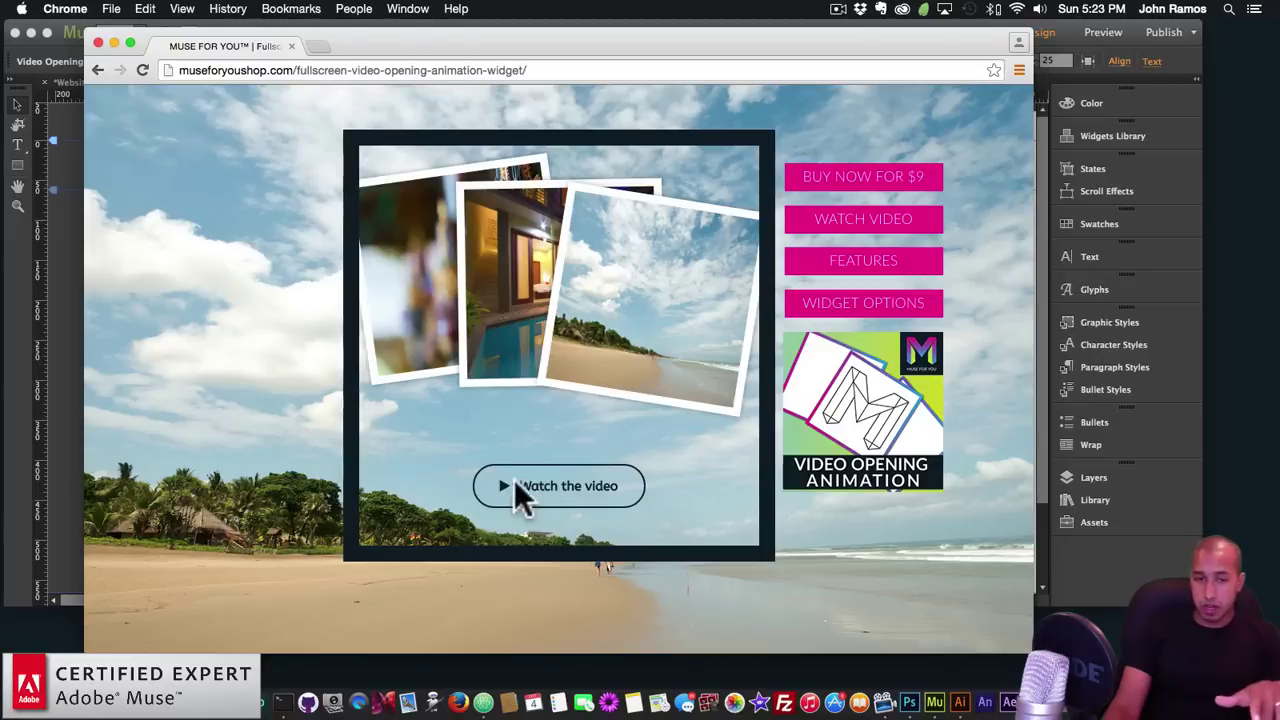
{"action": "left_click", "coordinate": [570, 488]}
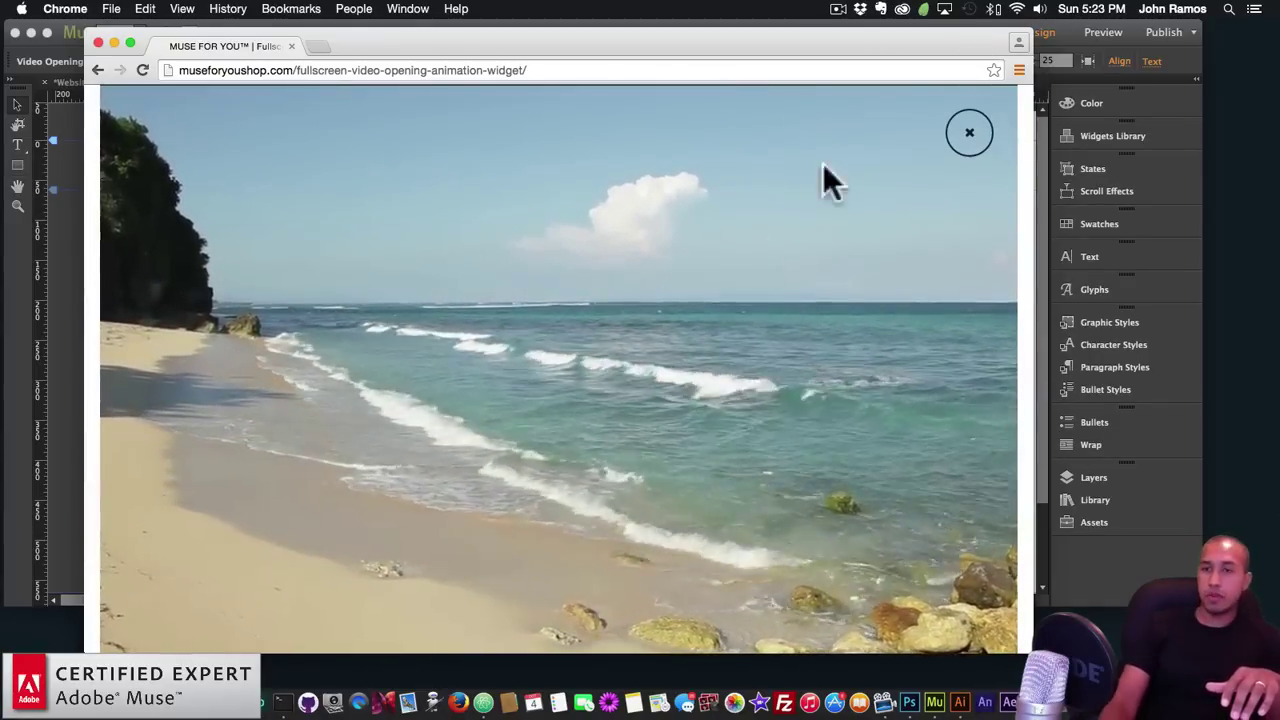
{"action": "left_click", "coordinate": [965, 130]}
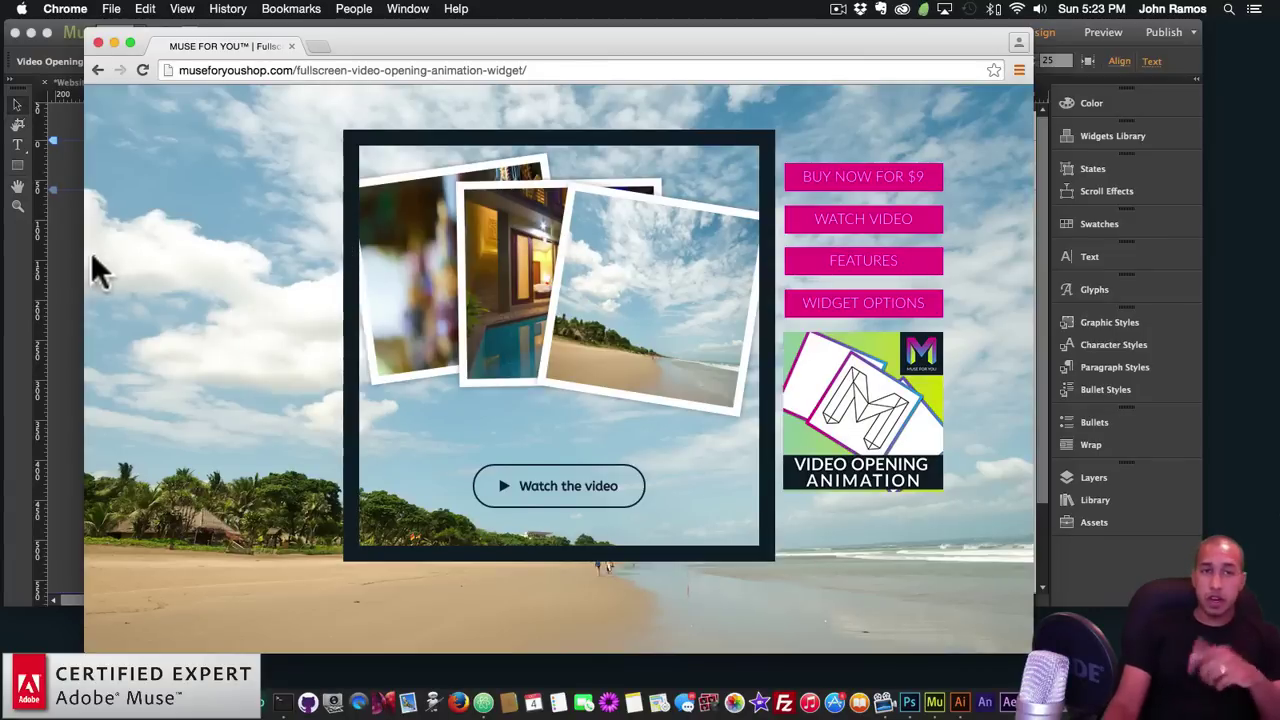
{"action": "left_click", "coordinate": [60, 252]}
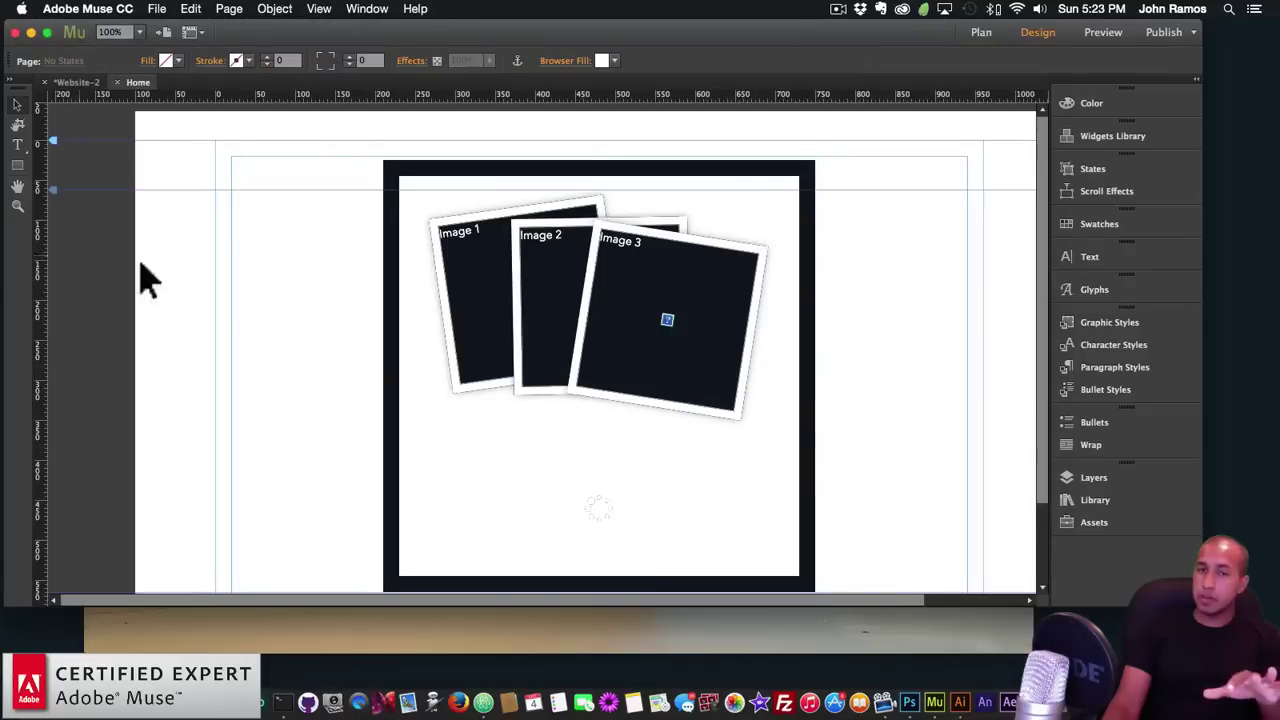
Step: Move the Video Opening Animation widget to the page's upper-left corner at X -100, Y 0 and open its options
{"action": "left_click_drag", "start_coordinate": [592, 321], "coordinate": [583, 314]}
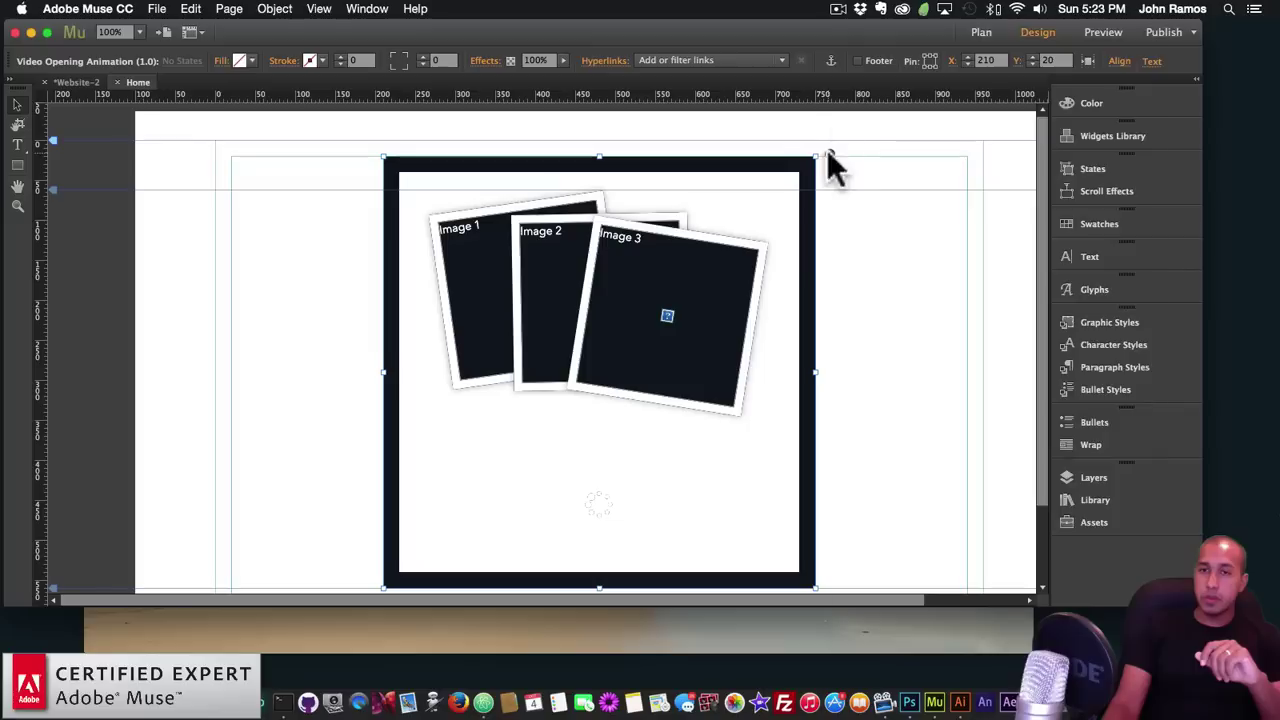
{"action": "left_click", "coordinate": [829, 155]}
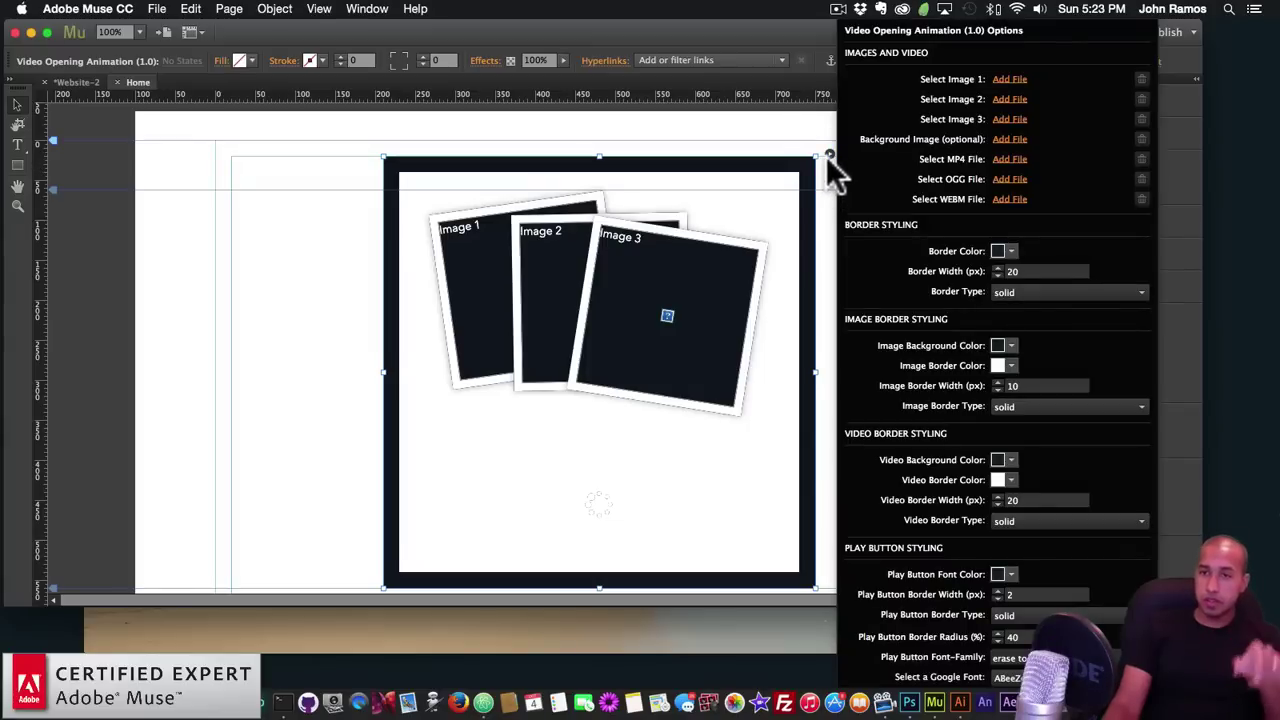
{"action": "left_click_drag", "start_coordinate": [712, 290], "coordinate": [460, 257]}
{"action": "left_click", "coordinate": [582, 137]}
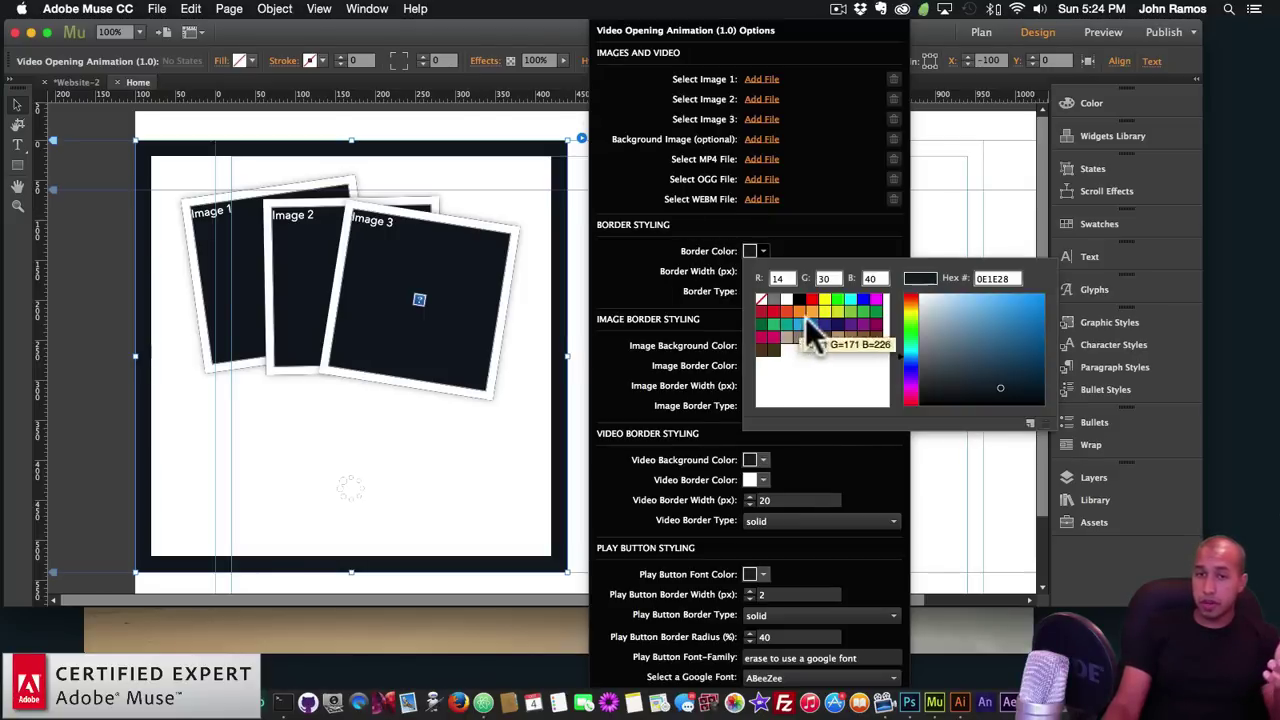
Step: Try yellow FFFF00 as the widget's outer Border Color, and settle on purple 662D91
{"action": "left_click", "coordinate": [825, 299]}
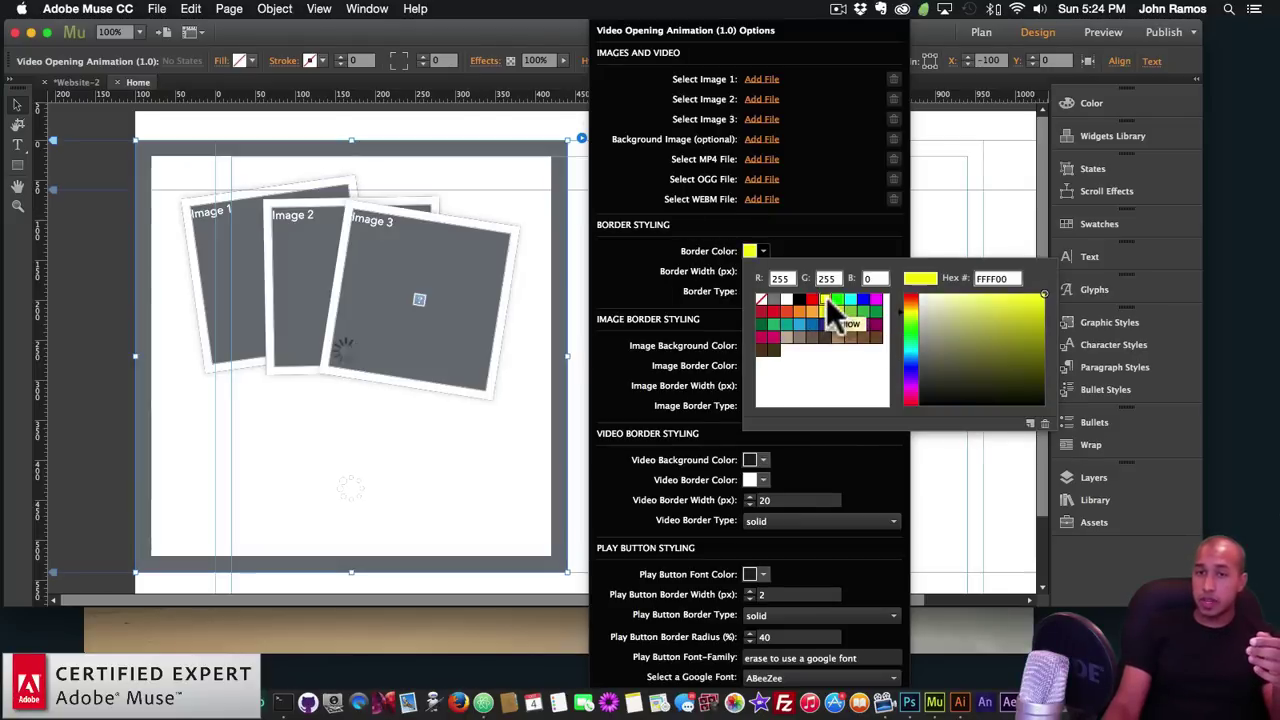
{"action": "left_click", "coordinate": [750, 252]}
{"action": "left_click", "coordinate": [752, 252]}
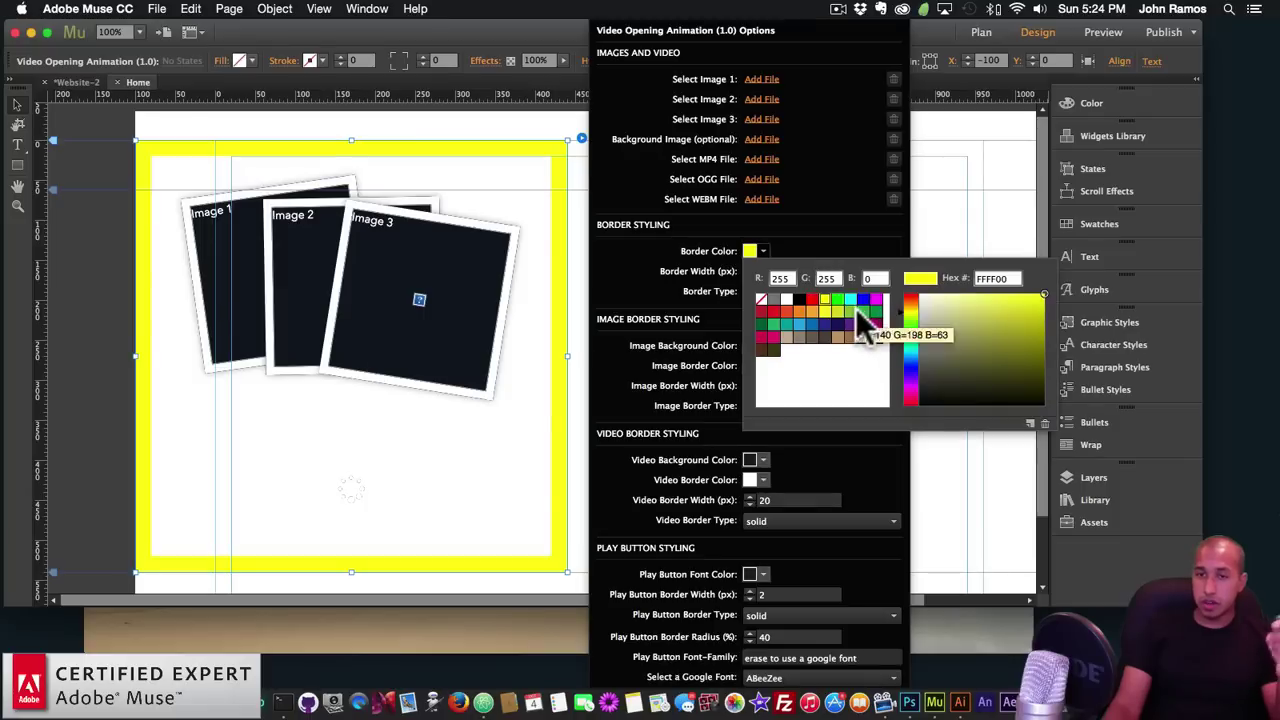
{"action": "left_click", "coordinate": [850, 323]}
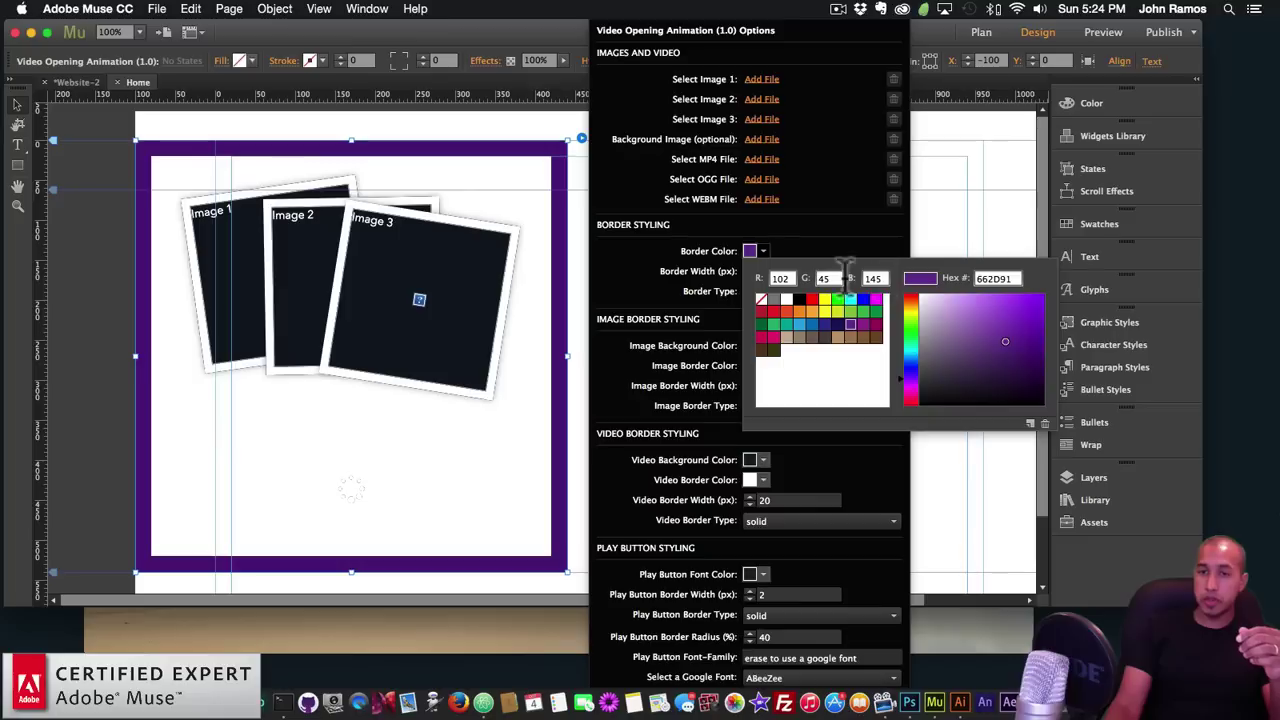
Step: Set the outer Border Width to 10 px
{"action": "left_click", "coordinate": [691, 269]}
{"action": "double_click", "coordinate": [778, 271]}
{"action": "type", "text": "10"}
{"action": "key", "text": "Return"}
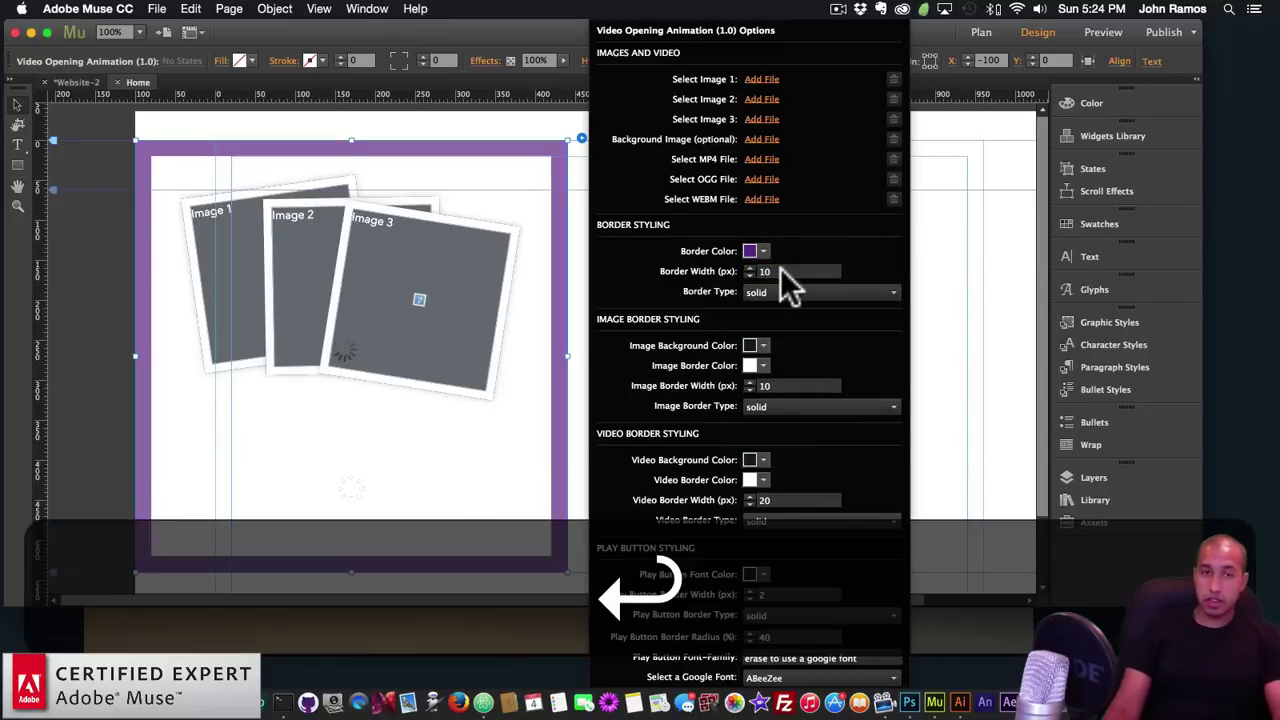
Step: Try an outer Border Width of 0 px and set it back to 10 px
{"action": "double_click", "coordinate": [777, 275]}
{"action": "type", "text": "0"}
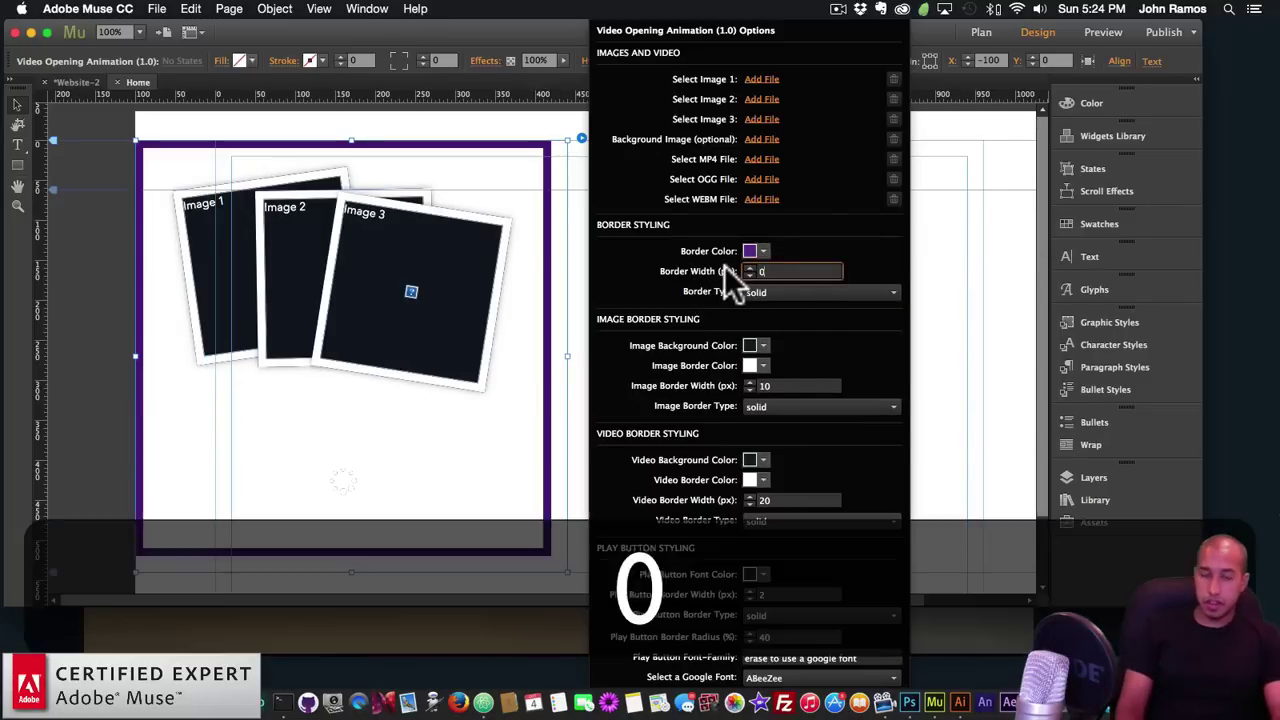
{"action": "key", "text": "Return"}
{"action": "left_click", "coordinate": [723, 266]}
{"action": "type", "text": "10"}
{"action": "key", "text": "Return"}
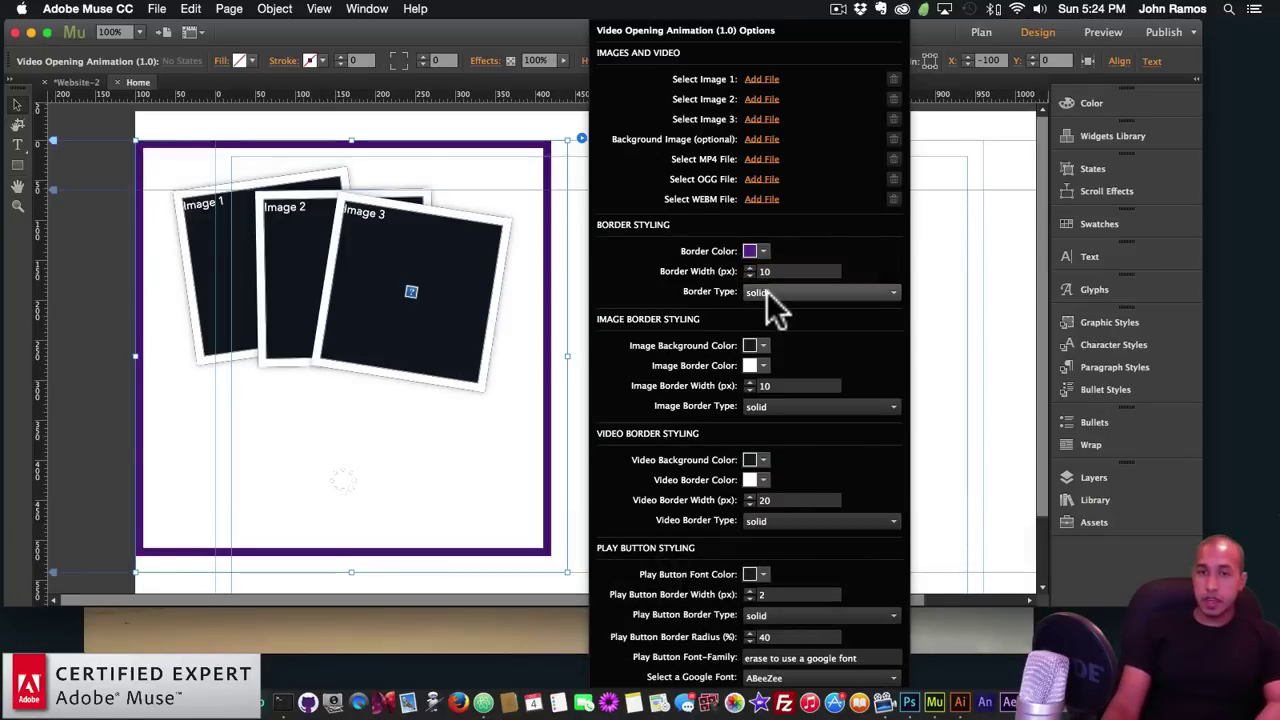
Step: Try the dashed and double styles for the outer Border Type, and return it to solid
{"action": "left_click", "coordinate": [765, 290]}
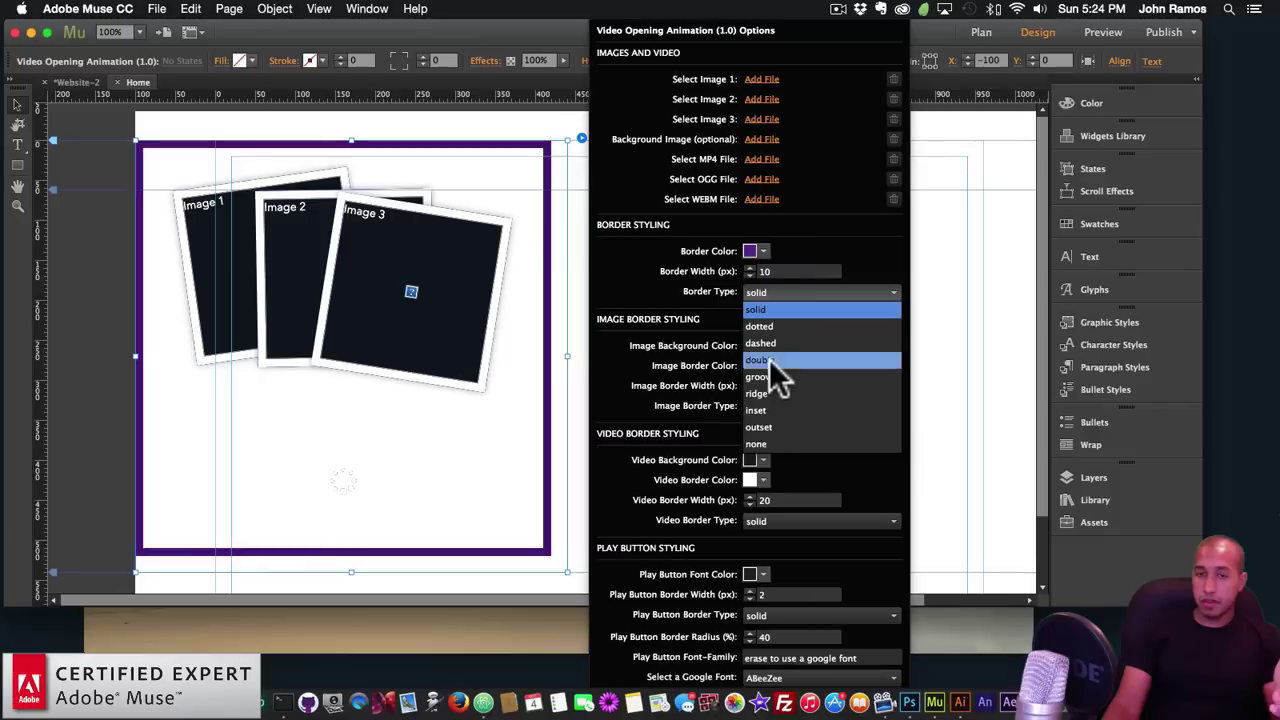
{"action": "left_click", "coordinate": [774, 343]}
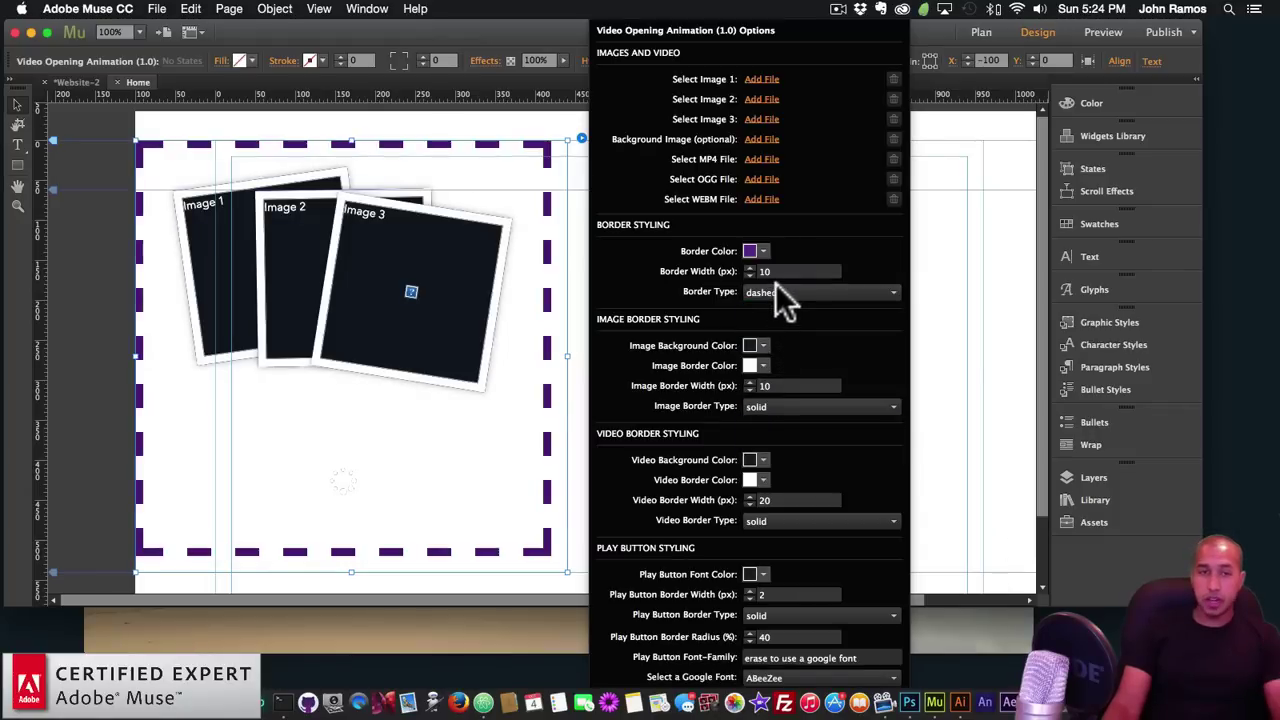
{"action": "left_click", "coordinate": [777, 288]}
{"action": "left_click", "coordinate": [779, 358]}
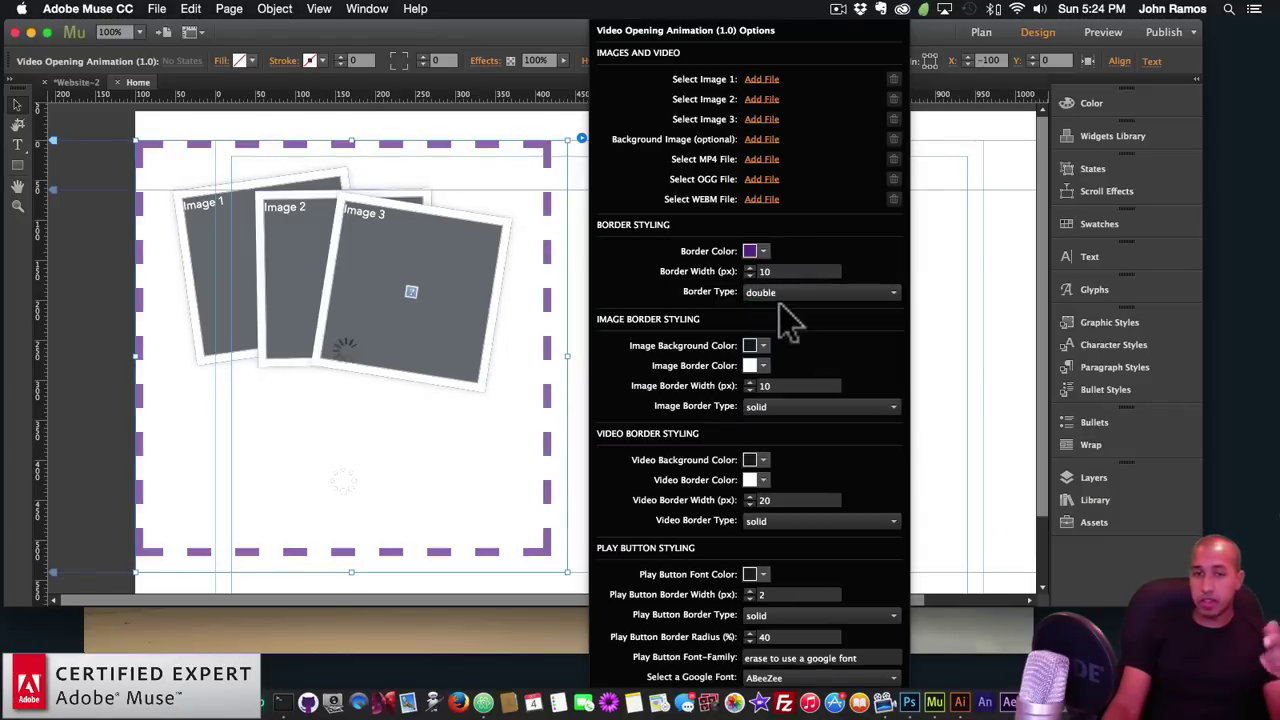
{"action": "left_click", "coordinate": [777, 293]}
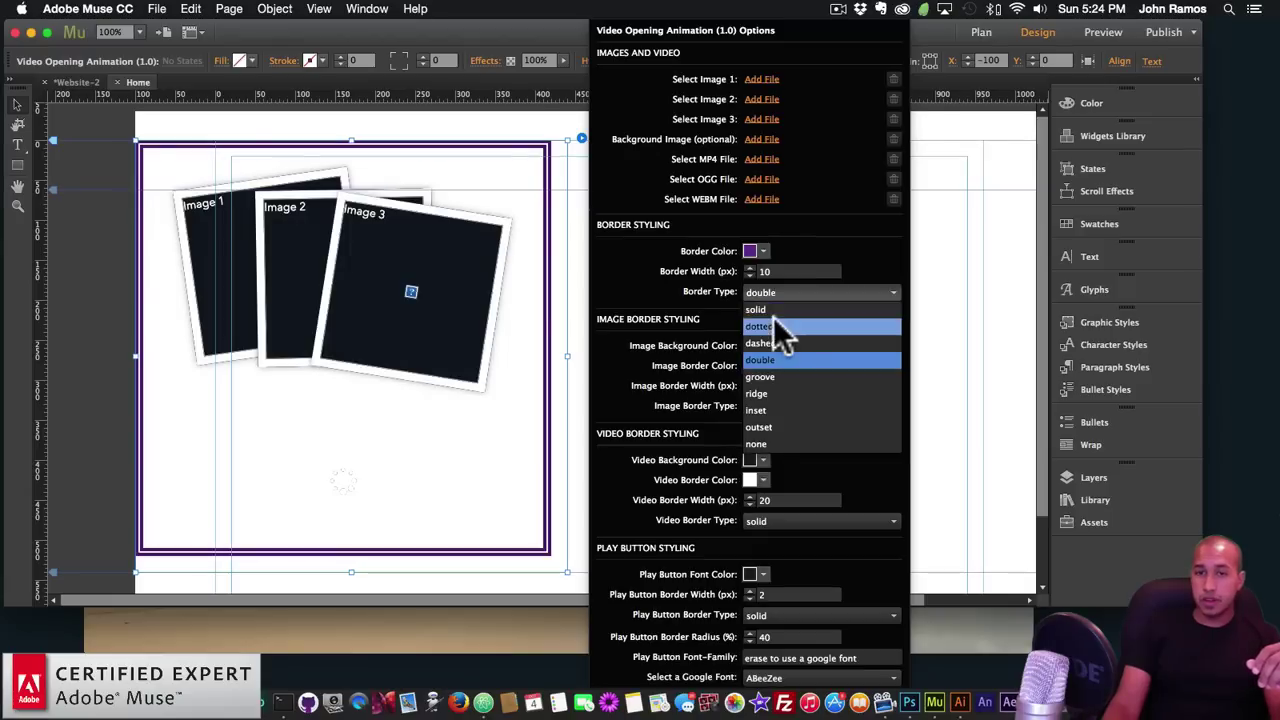
{"action": "left_click", "coordinate": [773, 309]}
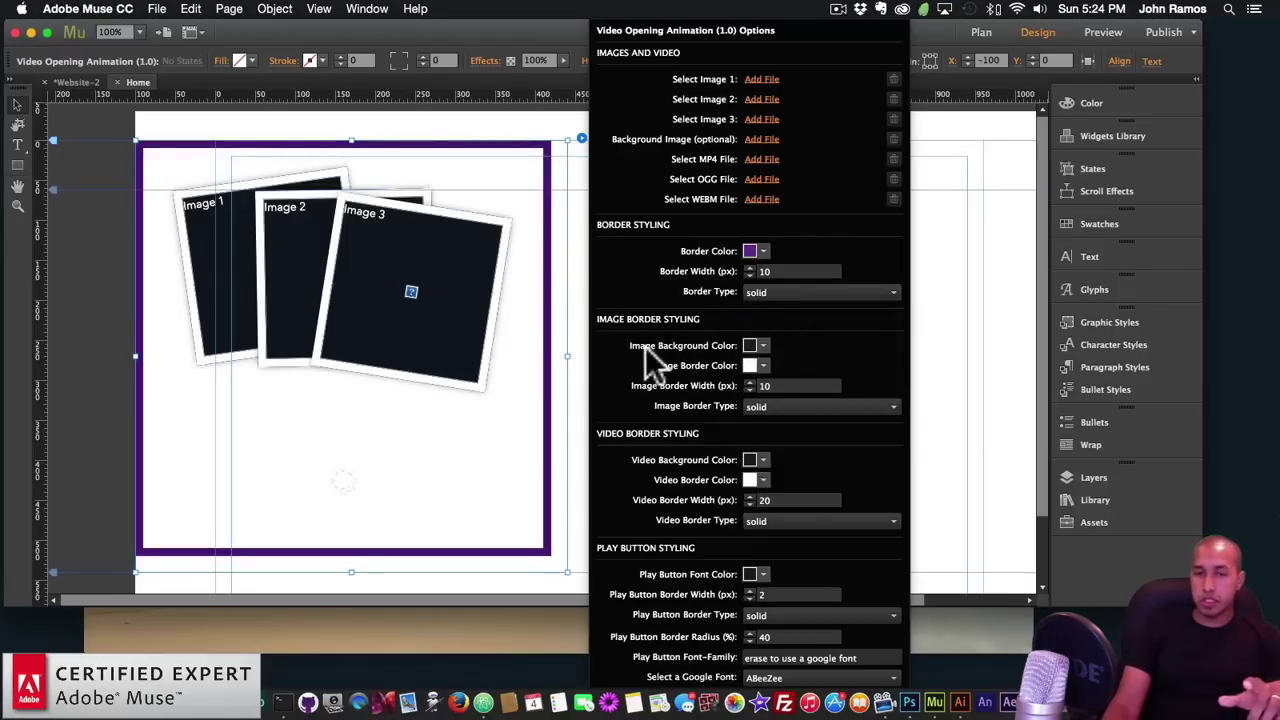
Step: Try red FF0000 as the Image Background Color, and change it to blue 0071BC
{"action": "left_click", "coordinate": [762, 346]}
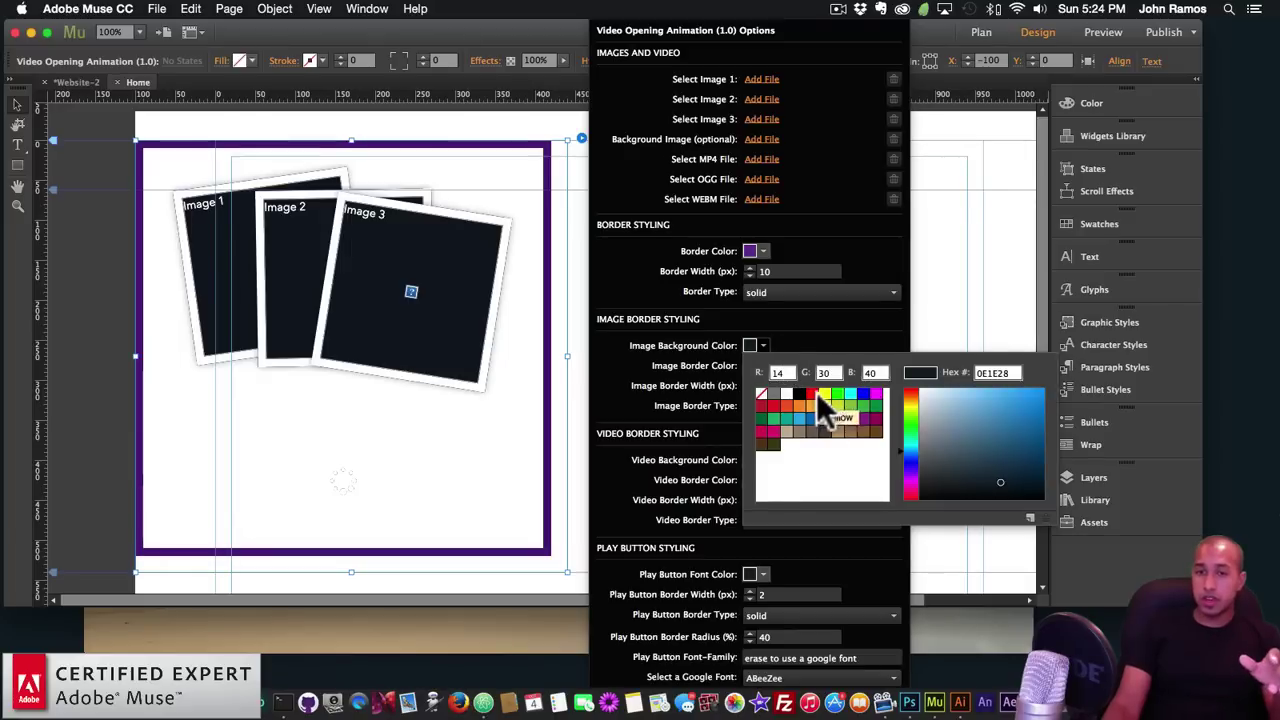
{"action": "left_click", "coordinate": [813, 392]}
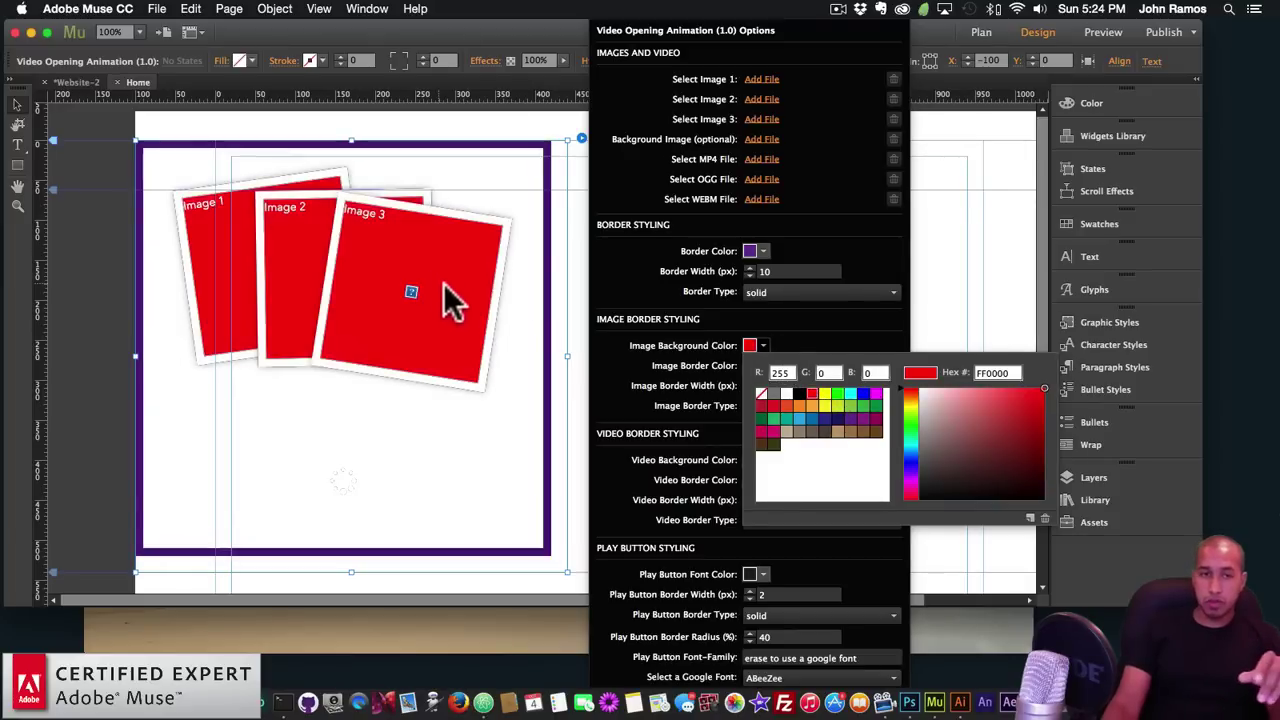
{"action": "left_click", "coordinate": [812, 418]}
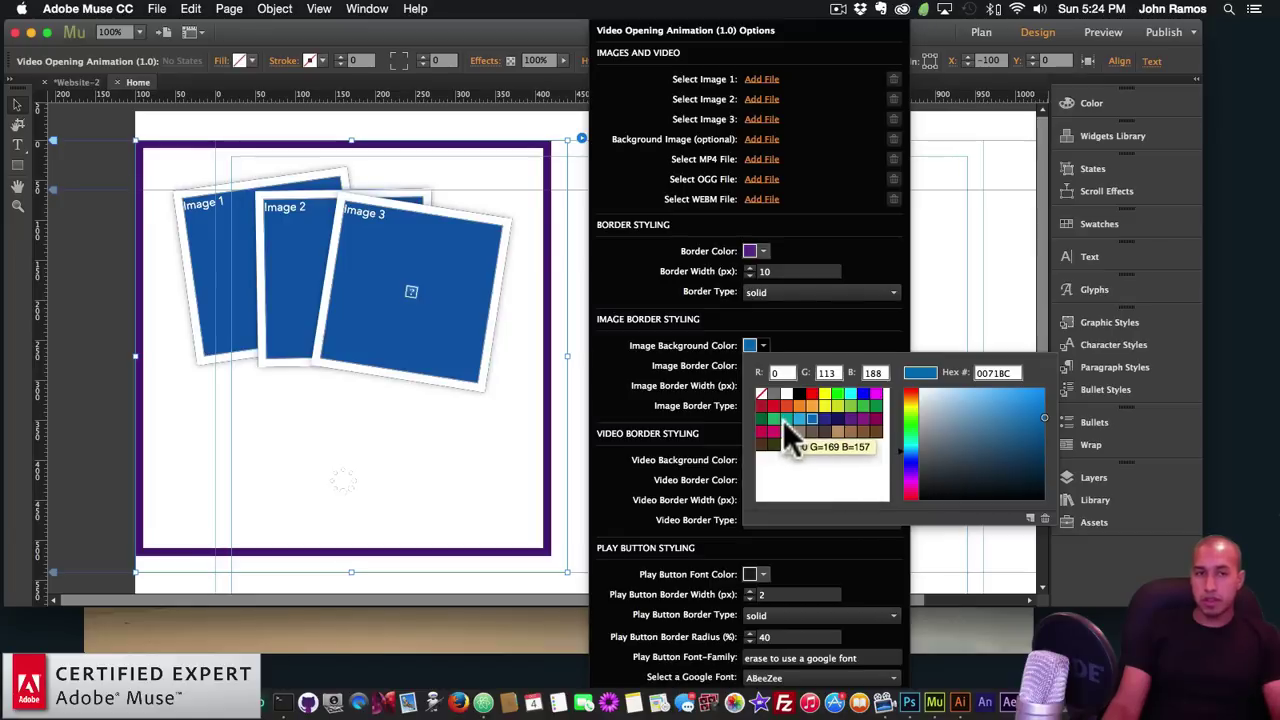
{"action": "left_click", "coordinate": [703, 340]}
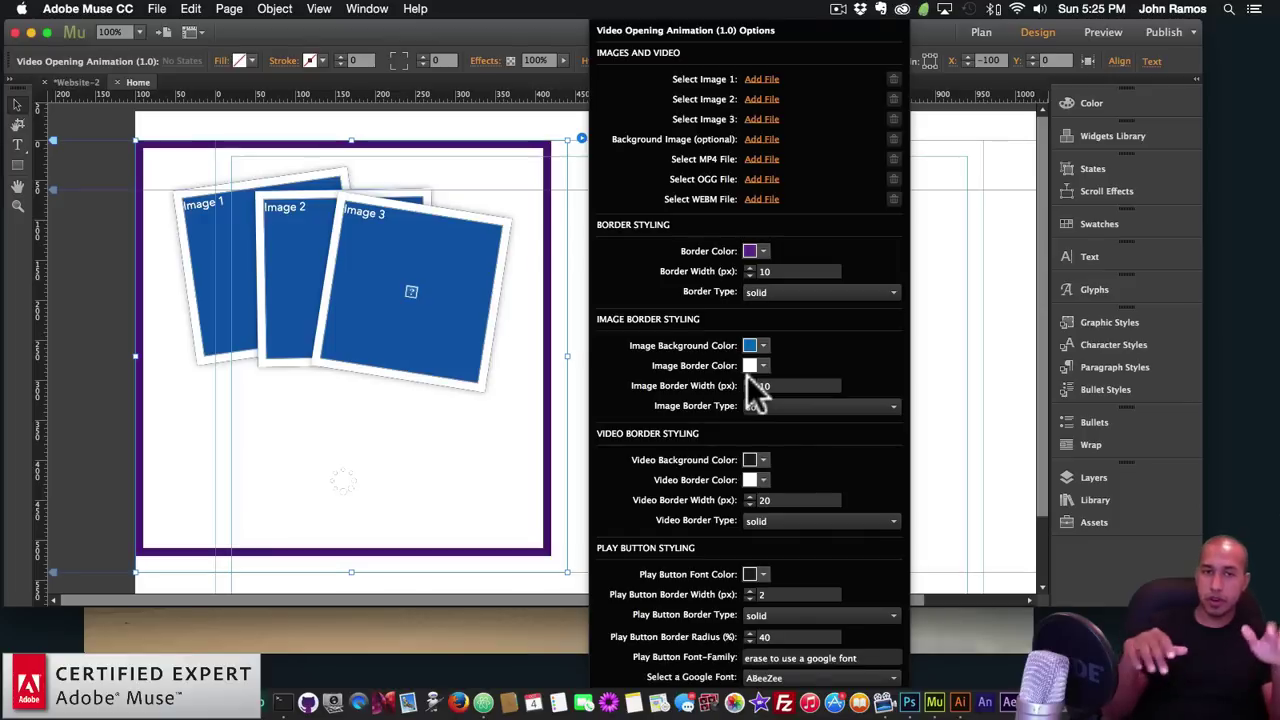
Step: Set both the outer Border Type and the Image Border Type to dotted
{"action": "left_click", "coordinate": [778, 300]}
{"action": "left_click", "coordinate": [760, 326]}
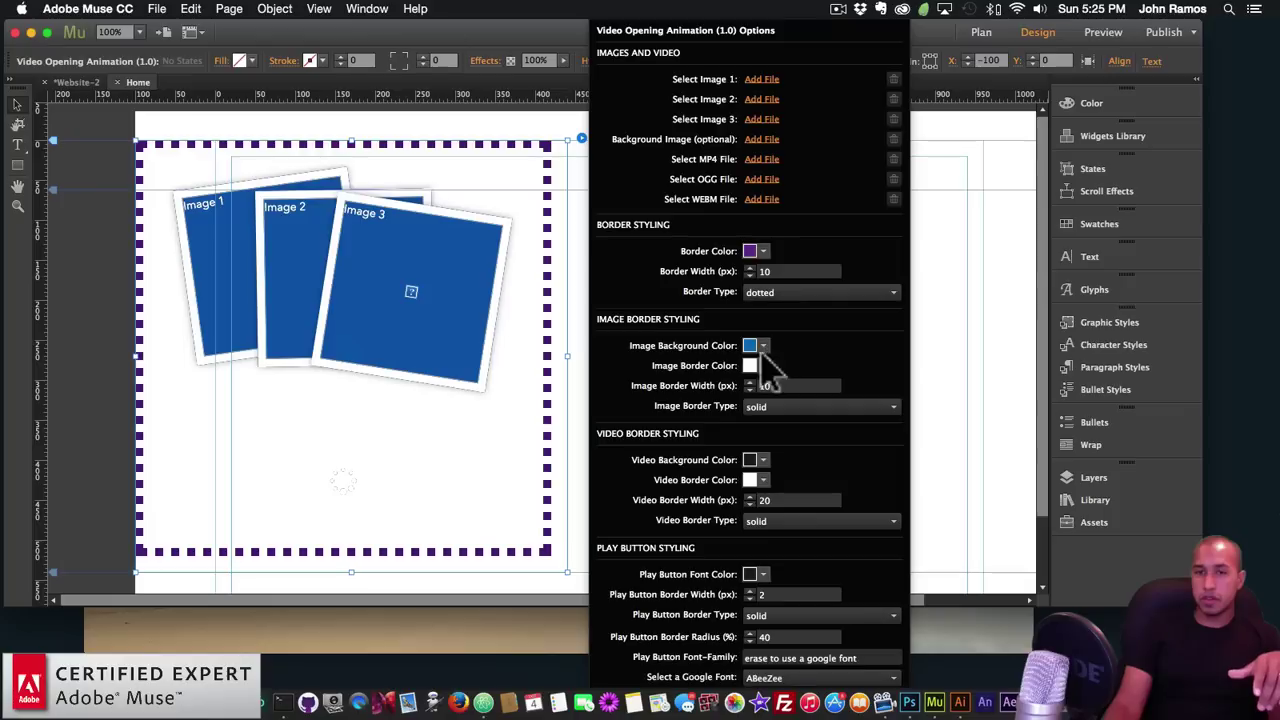
{"action": "left_click", "coordinate": [771, 406]}
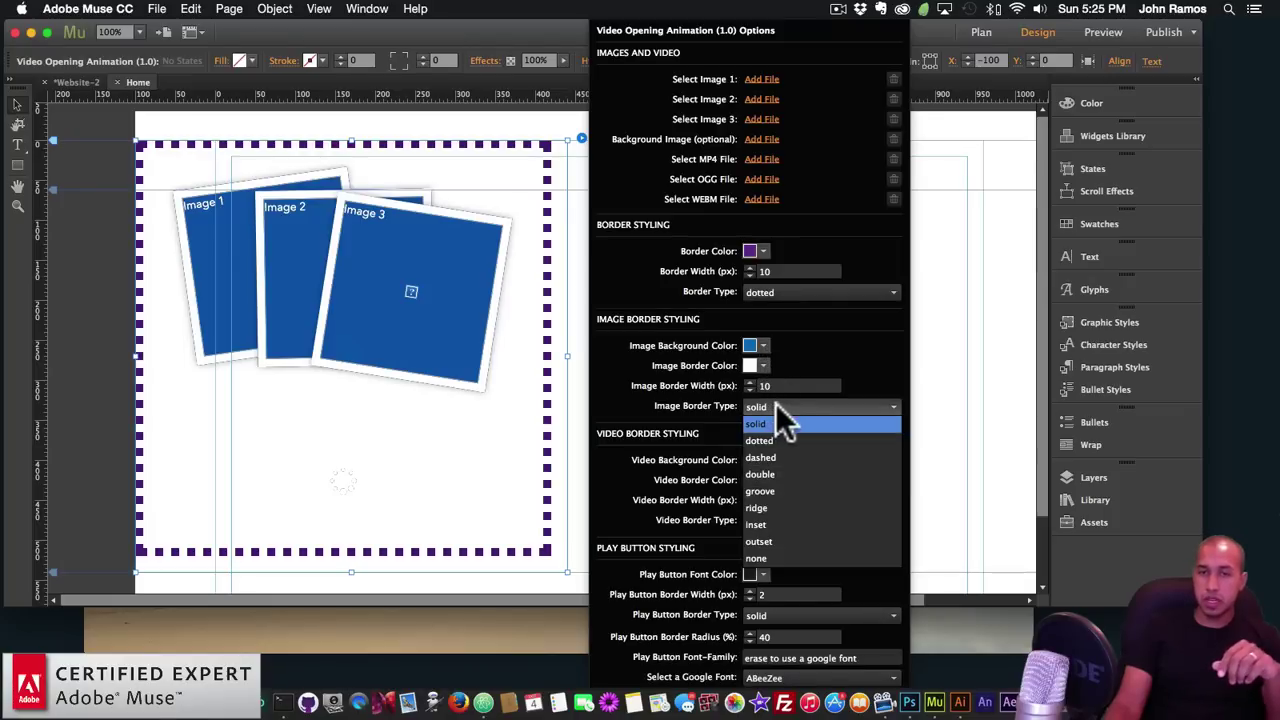
{"action": "left_click", "coordinate": [770, 441]}
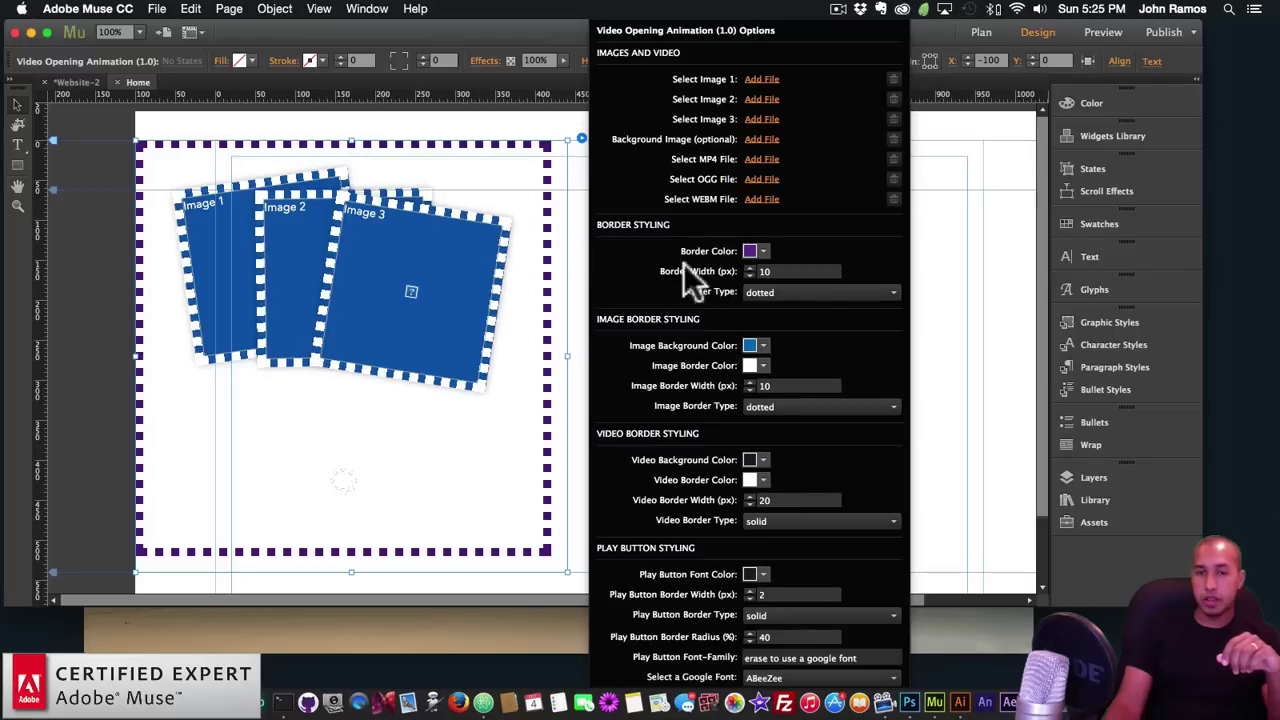
Step: Return the outer Border Type and the Image Border Type to solid
{"action": "left_click", "coordinate": [788, 294]}
{"action": "left_click", "coordinate": [788, 309]}
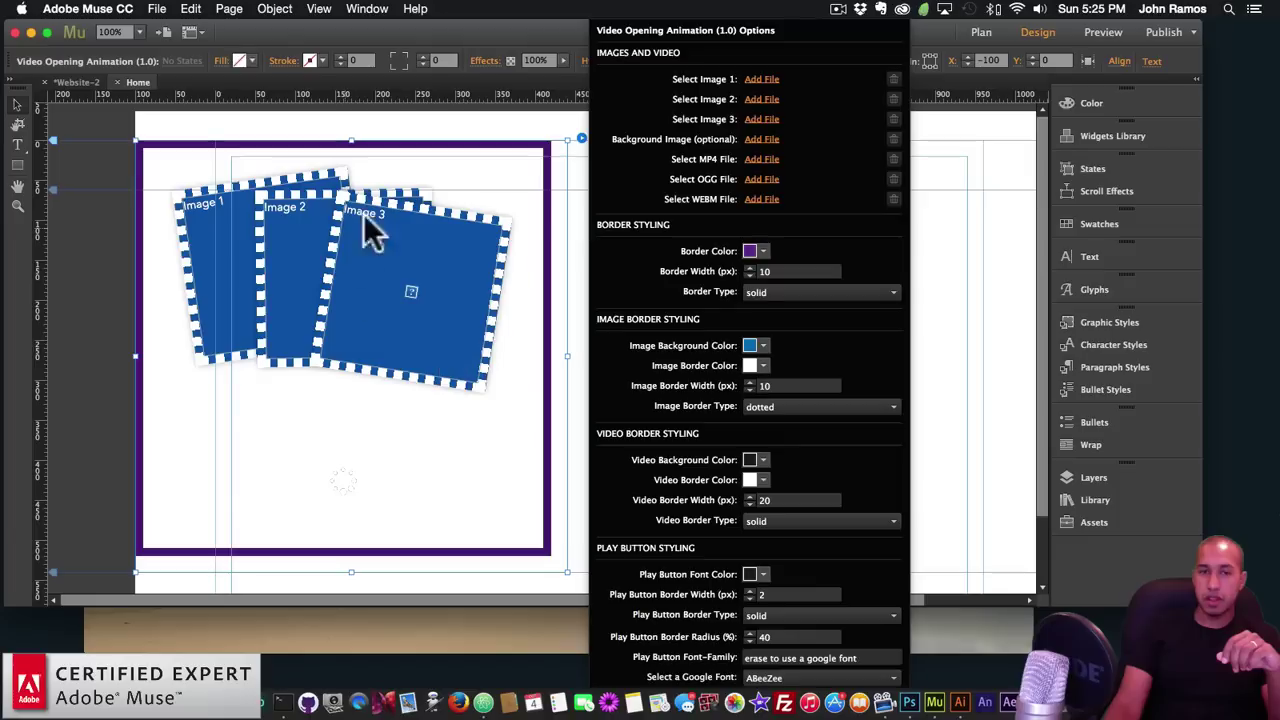
{"action": "left_click", "coordinate": [787, 407]}
{"action": "left_click", "coordinate": [776, 423]}
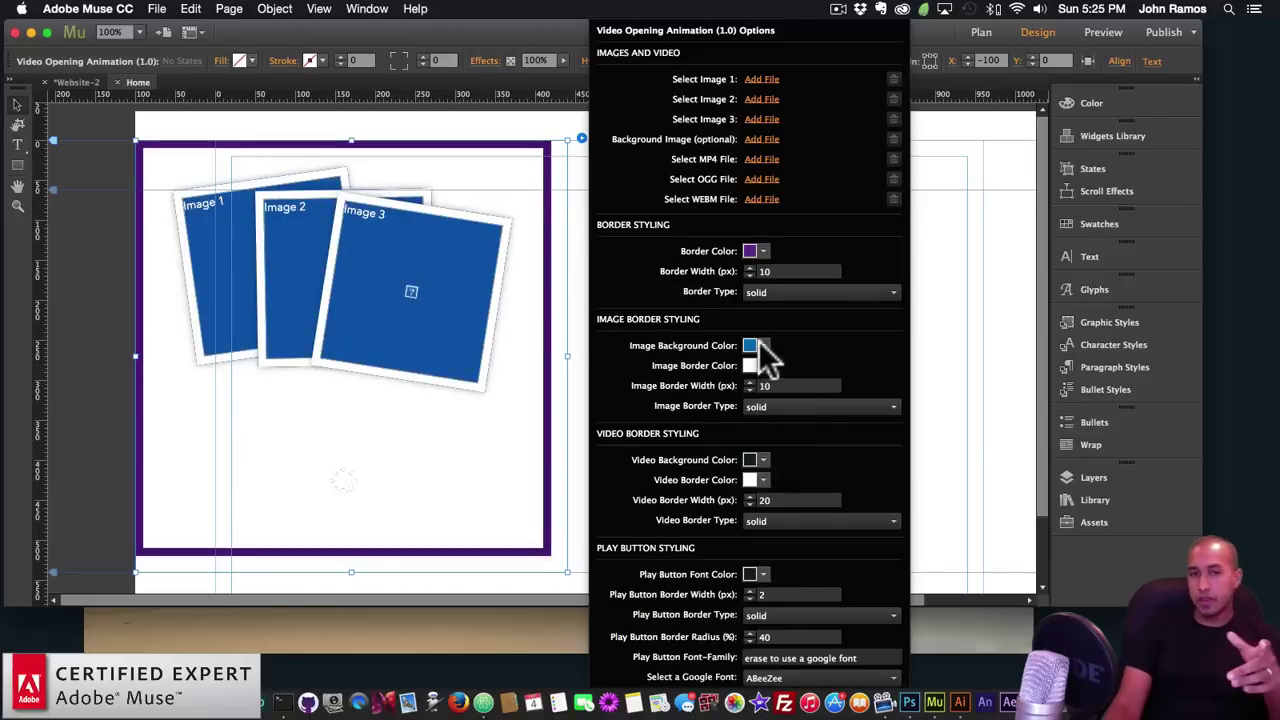
{"action": "left_click", "coordinate": [775, 406]}
{"action": "left_click", "coordinate": [832, 361]}
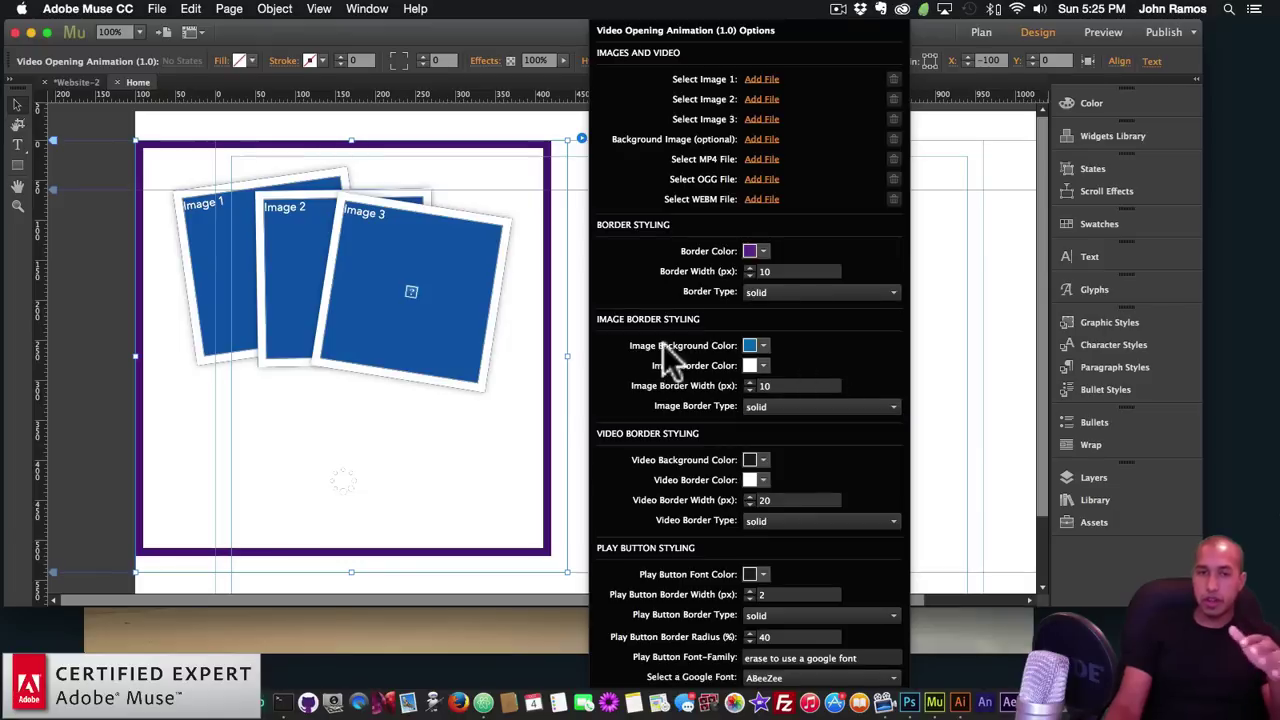
Step: Set the Image Border Color to red and the Image Border Type to dotted
{"action": "left_click", "coordinate": [762, 366]}
{"action": "left_click", "coordinate": [800, 374]}
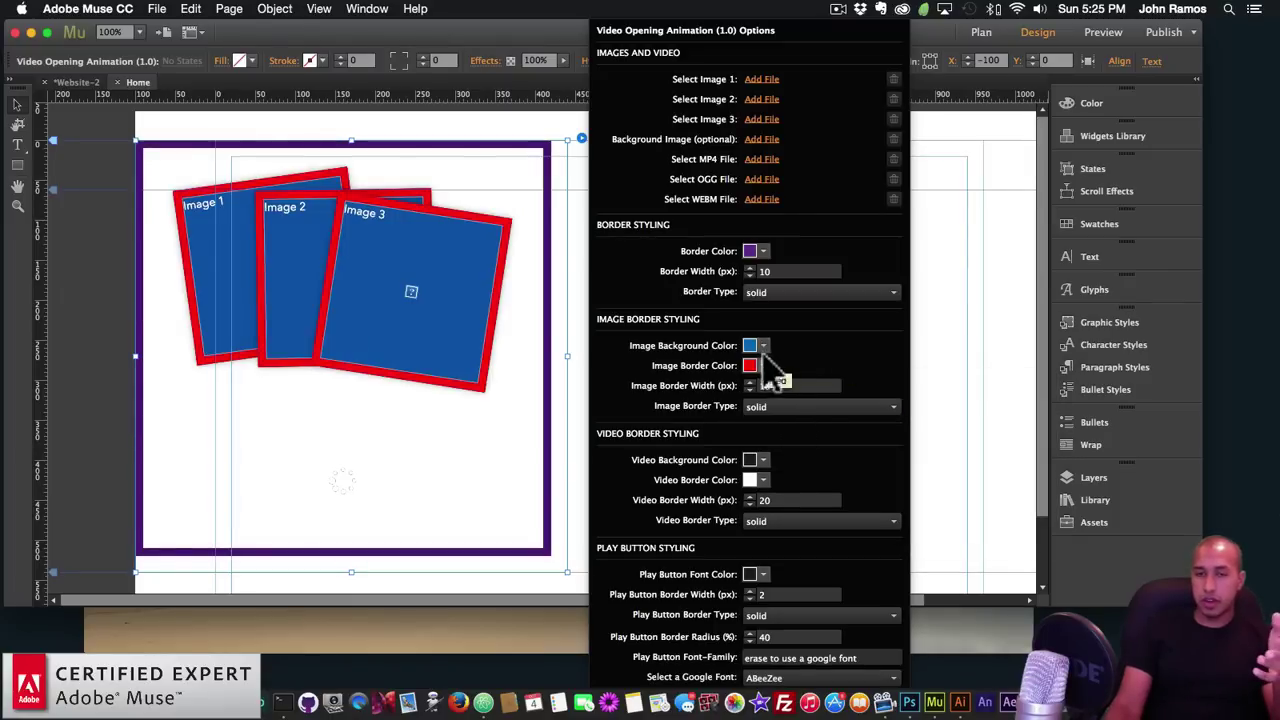
{"action": "left_click", "coordinate": [778, 407]}
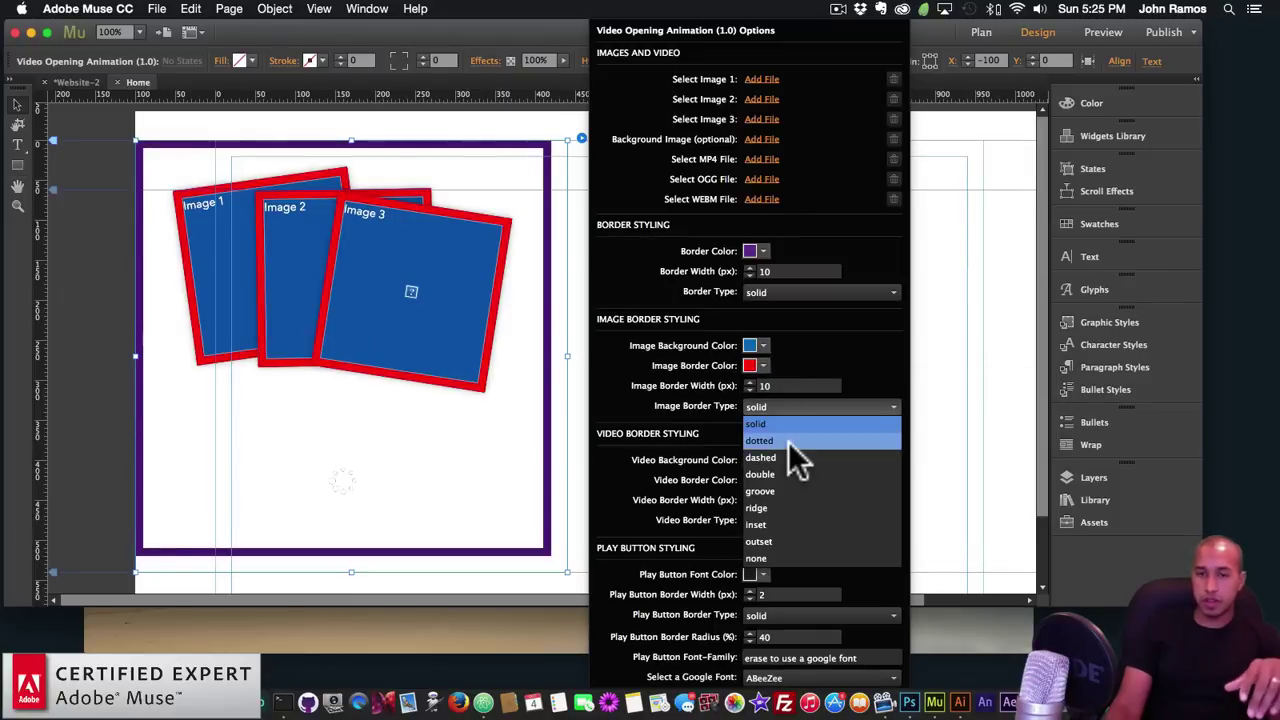
{"action": "left_click", "coordinate": [784, 443]}
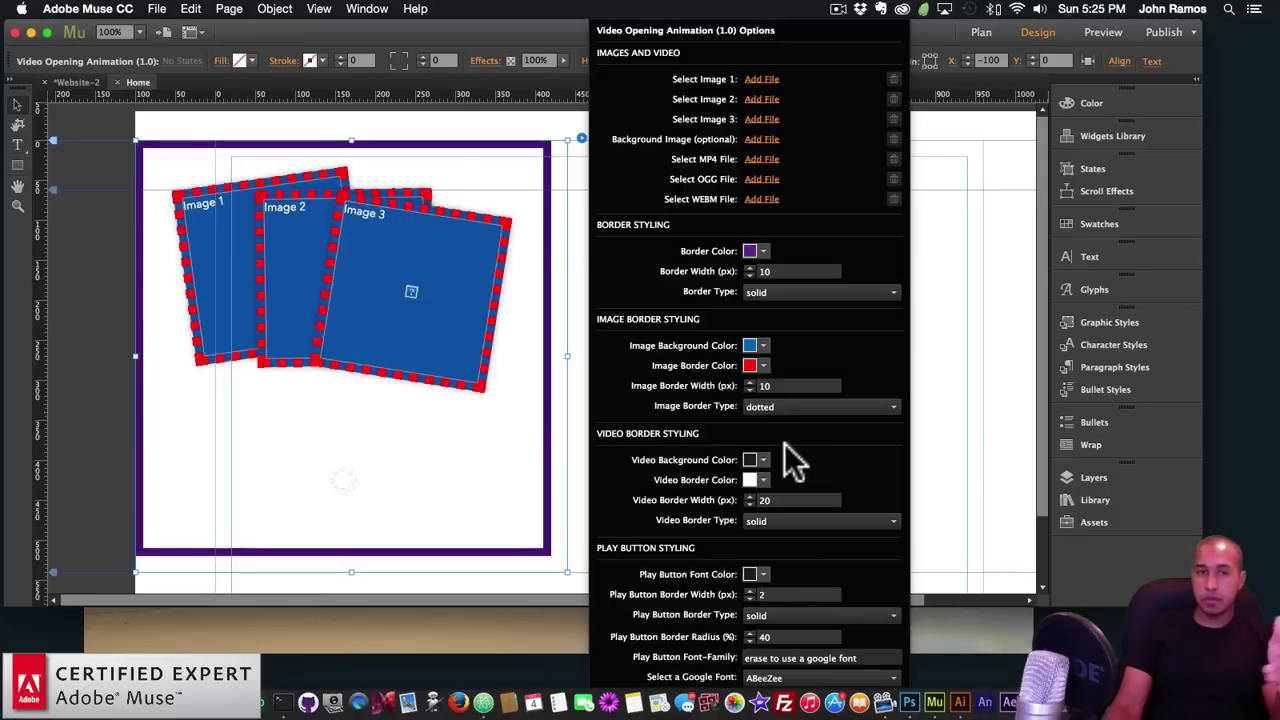
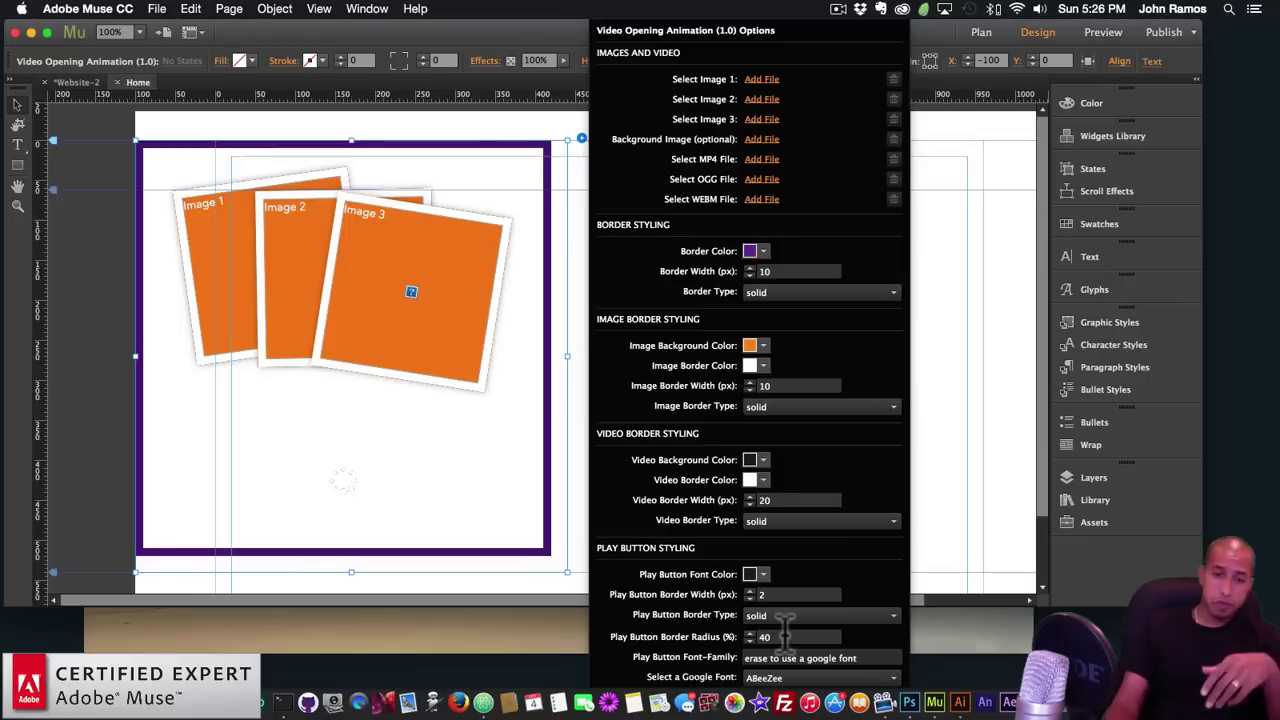
Step: Clear the placeholder text from the Play Button Font-Family so a Google font can be used
{"action": "left_click", "coordinate": [775, 658]}
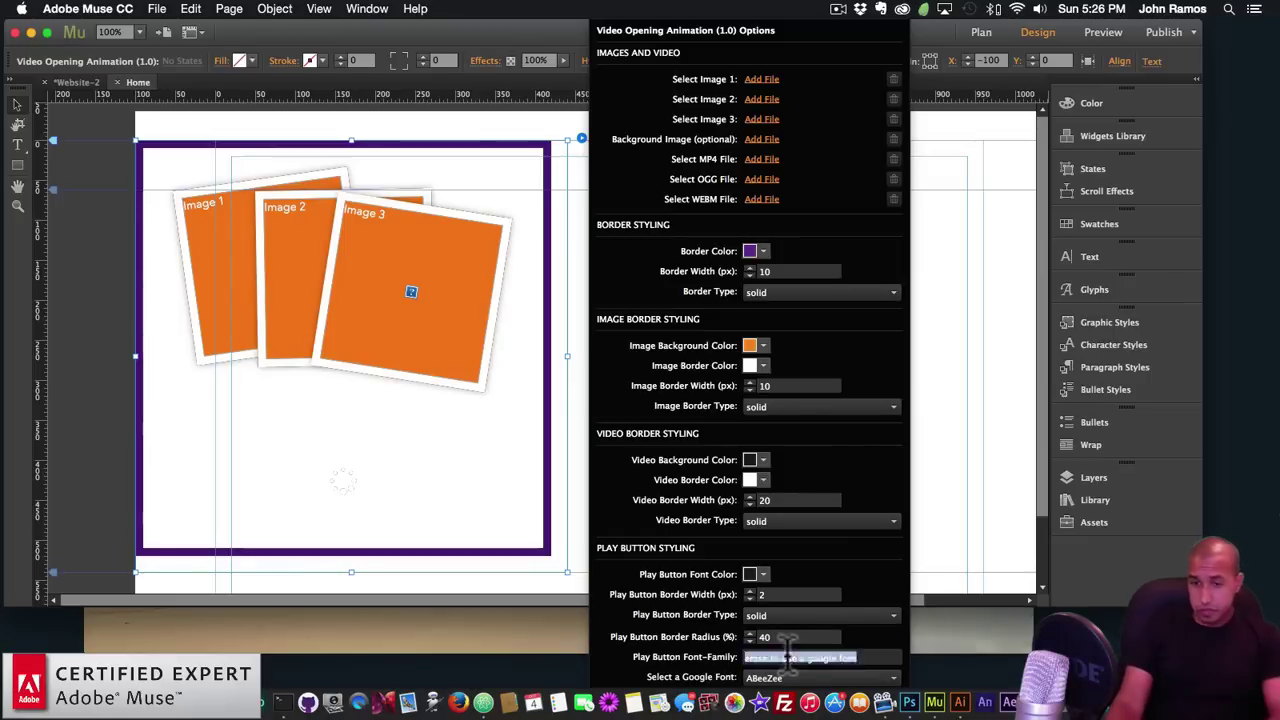
{"action": "left_click_drag", "start_coordinate": [862, 645], "coordinate": [790, 648]}
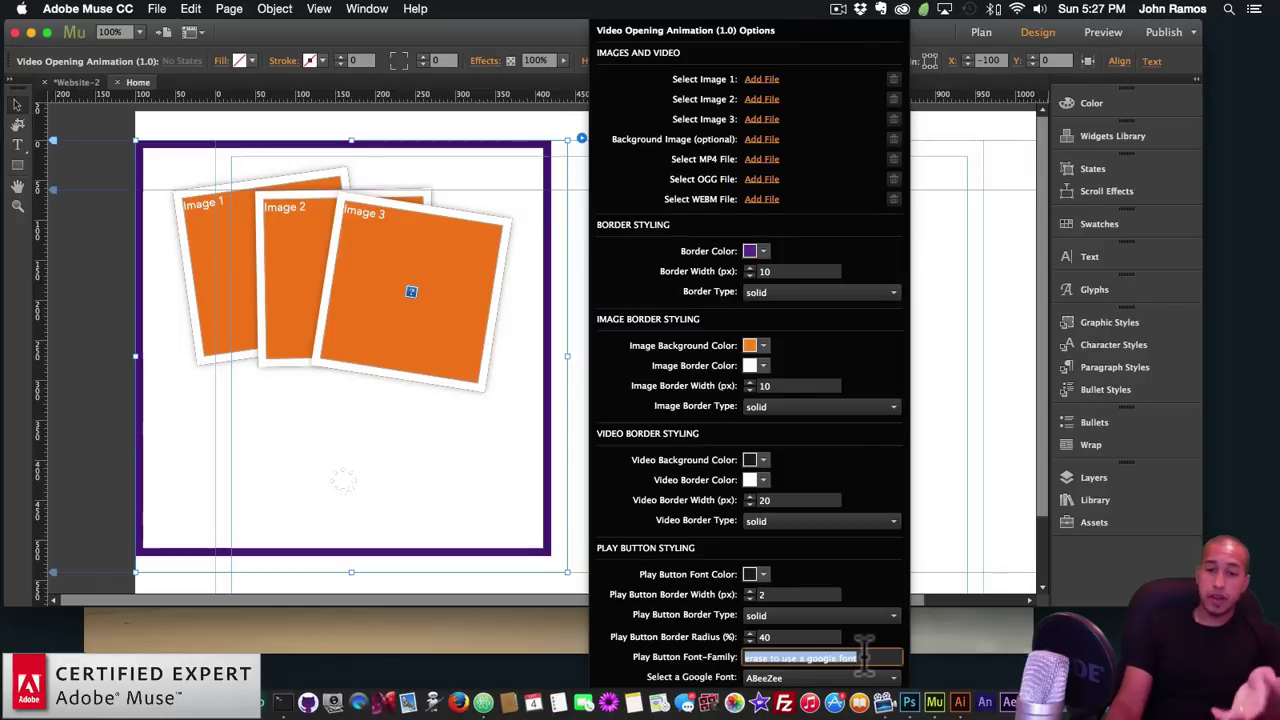
{"action": "left_click_drag", "start_coordinate": [870, 657], "coordinate": [703, 647]}
{"action": "key", "text": "BackSpace"}
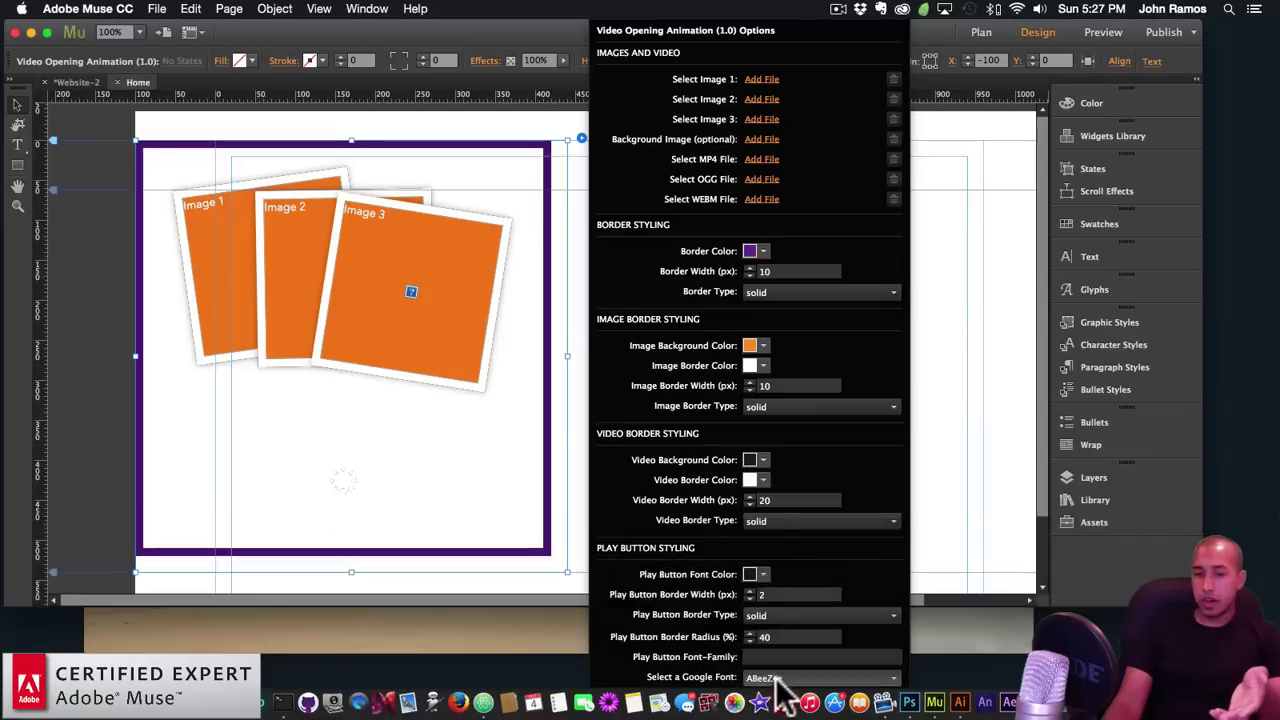
Step: Browse the Google fonts offered for the play button and keep ABeeZee
{"action": "left_click", "coordinate": [778, 680]}
{"action": "scroll", "coordinate": [826, 530], "scroll_direction": "down", "scroll_amount": 20}
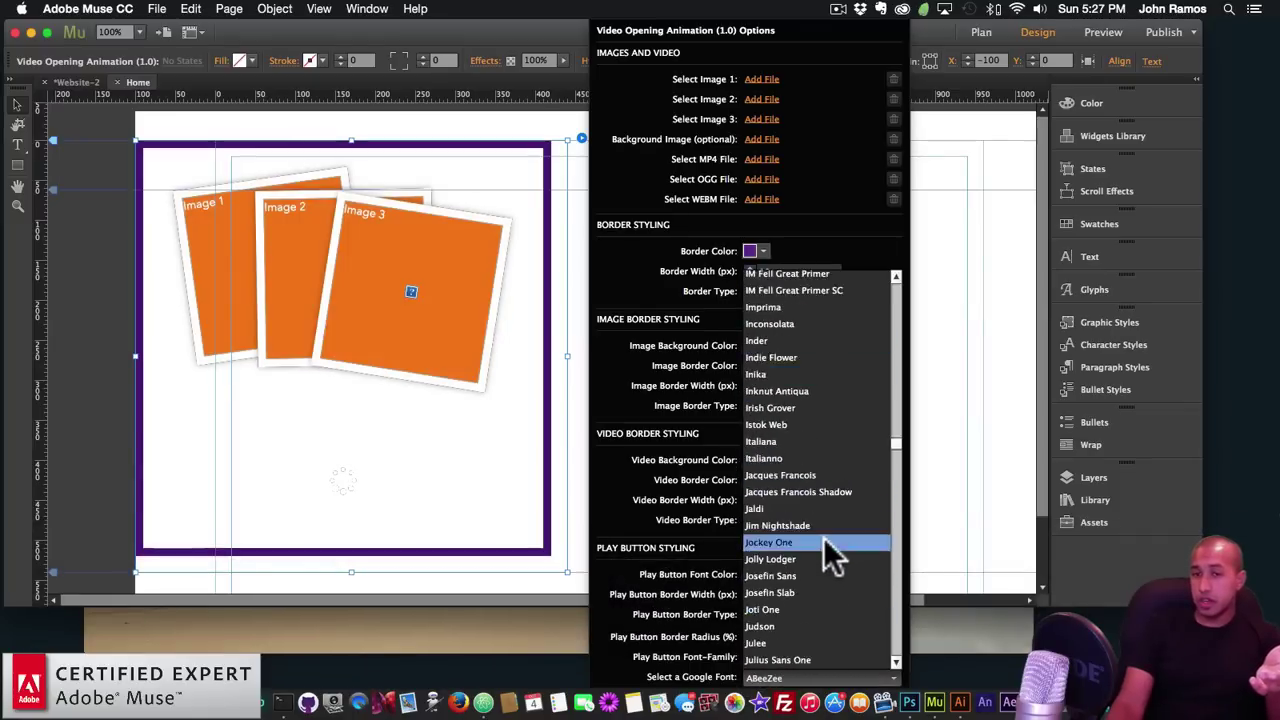
{"action": "scroll", "coordinate": [823, 547], "scroll_direction": "down", "scroll_amount": 8}
{"action": "left_click", "coordinate": [670, 605]}
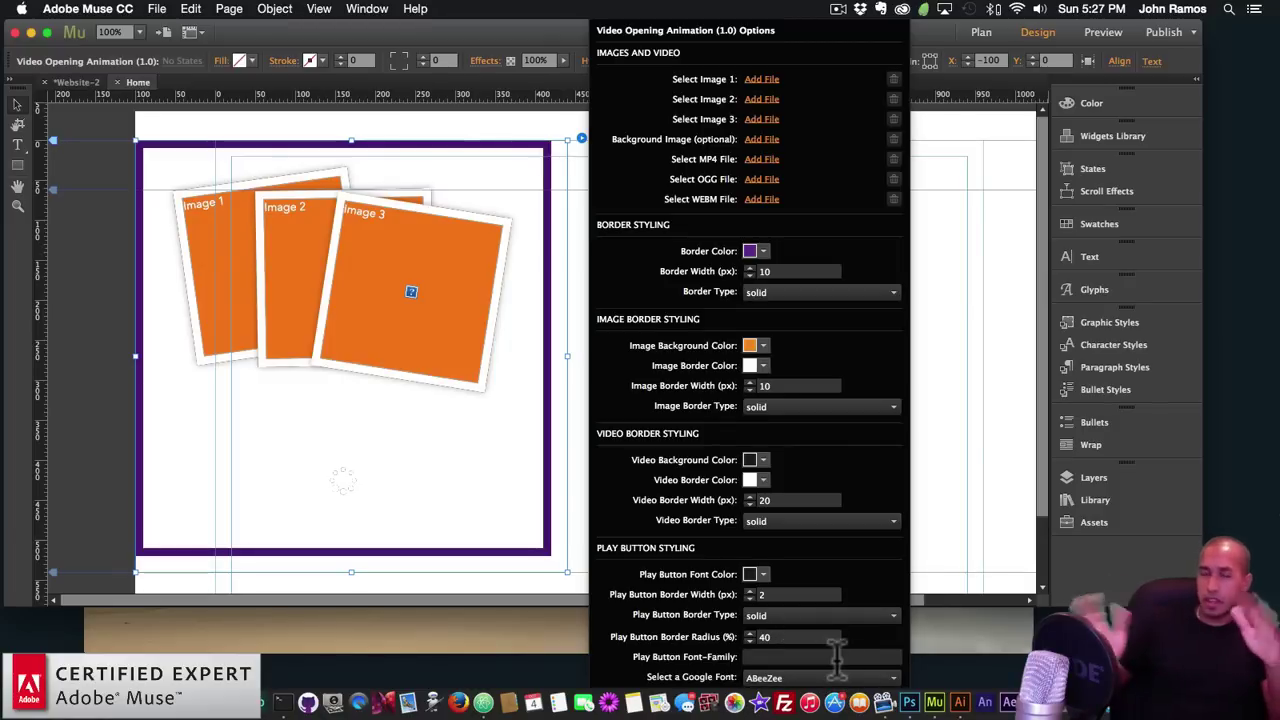
{"action": "left_click", "coordinate": [810, 678]}
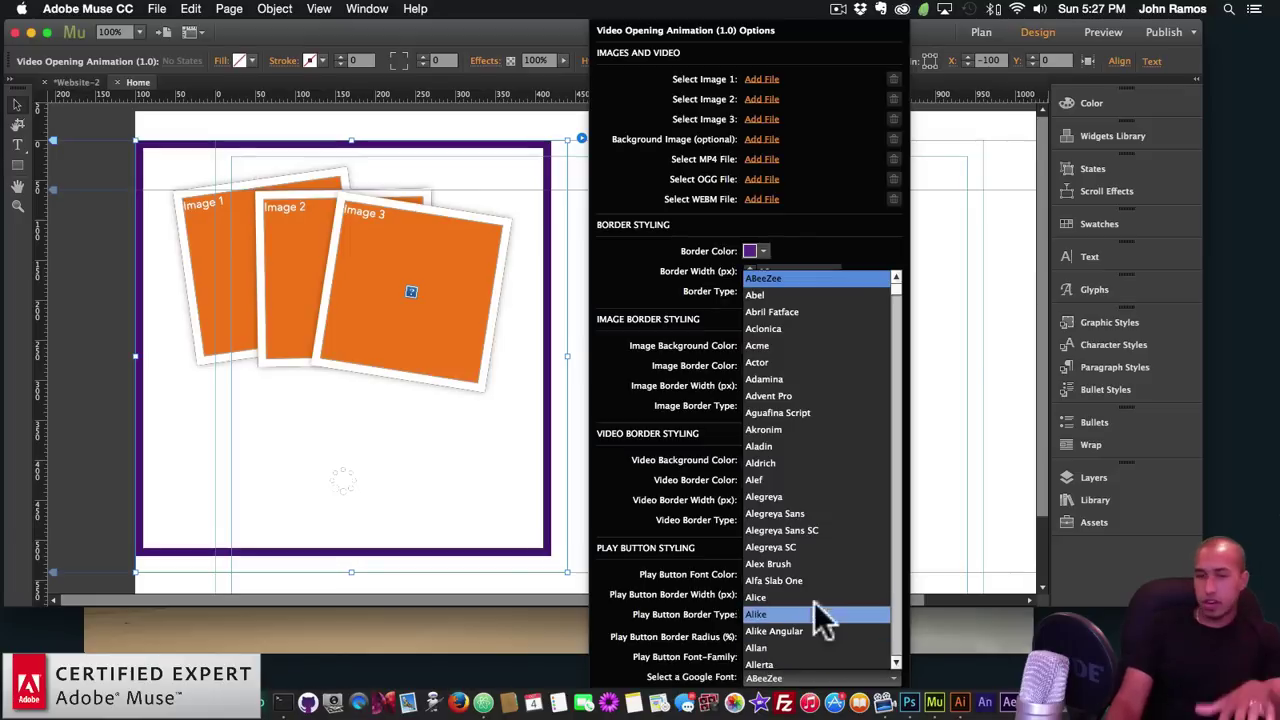
{"action": "left_click", "coordinate": [705, 635]}
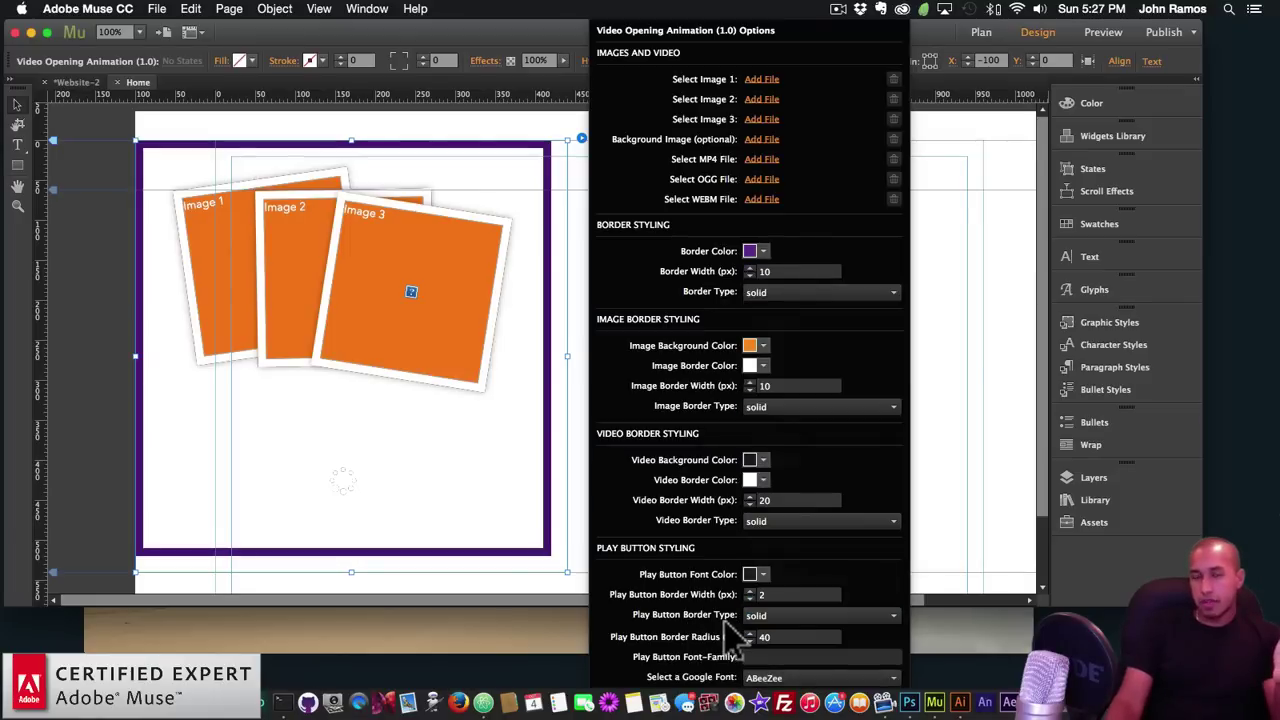
Step: Close the widget options and move the Video Opening Animation widget to about X 202, Y 0 on the page
{"action": "left_click", "coordinate": [984, 452]}
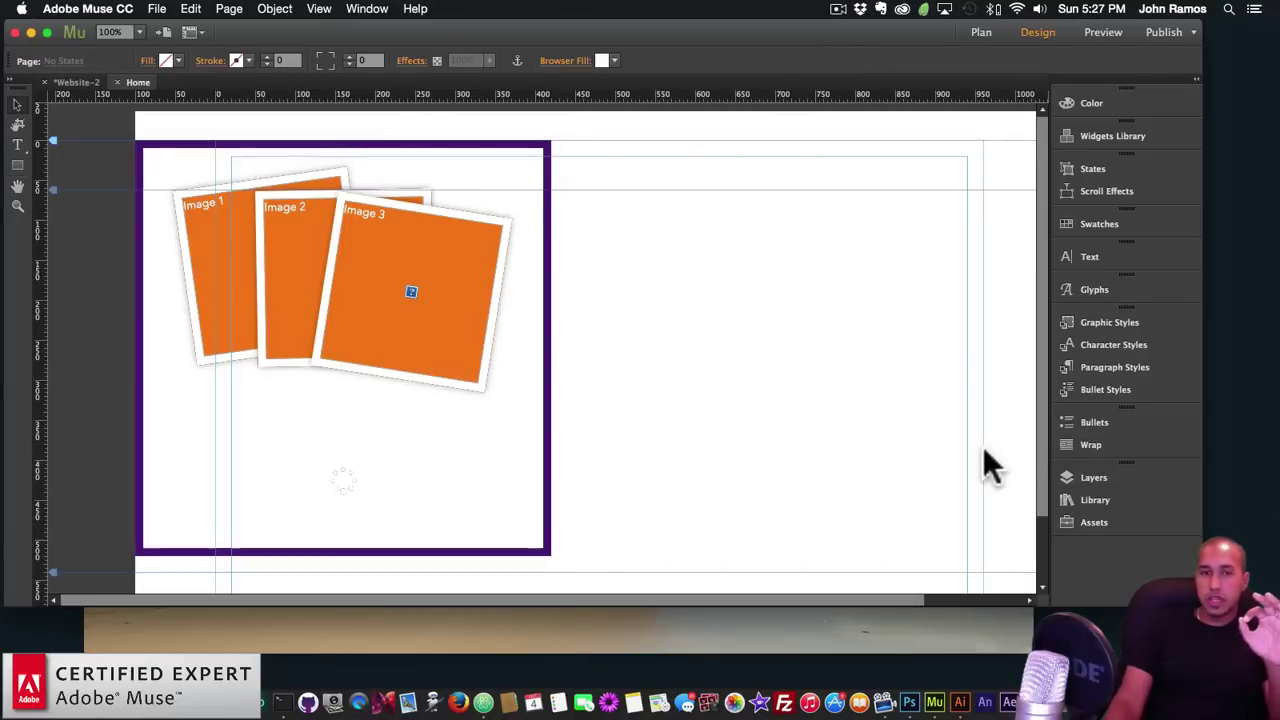
{"action": "left_click", "coordinate": [549, 392]}
{"action": "left_click_drag", "start_coordinate": [479, 337], "coordinate": [556, 340]}
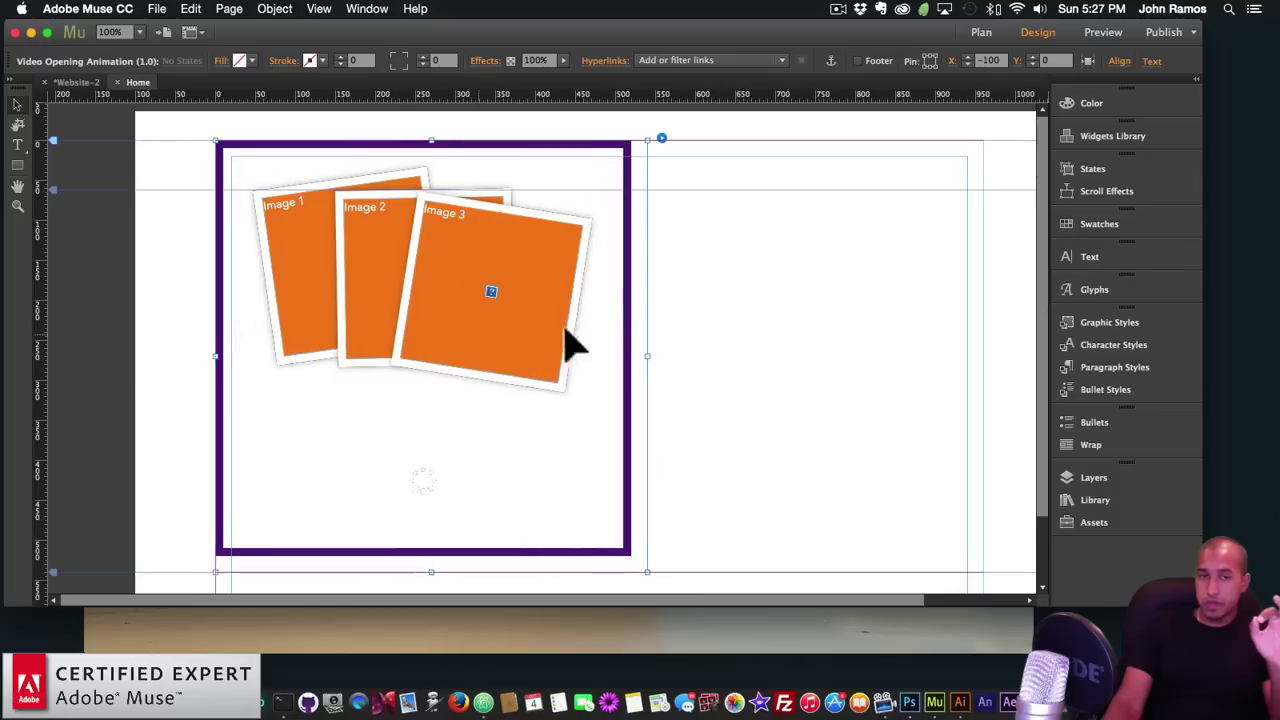
{"action": "left_click", "coordinate": [663, 137]}
{"action": "left_click_drag", "start_coordinate": [471, 266], "coordinate": [630, 268]}
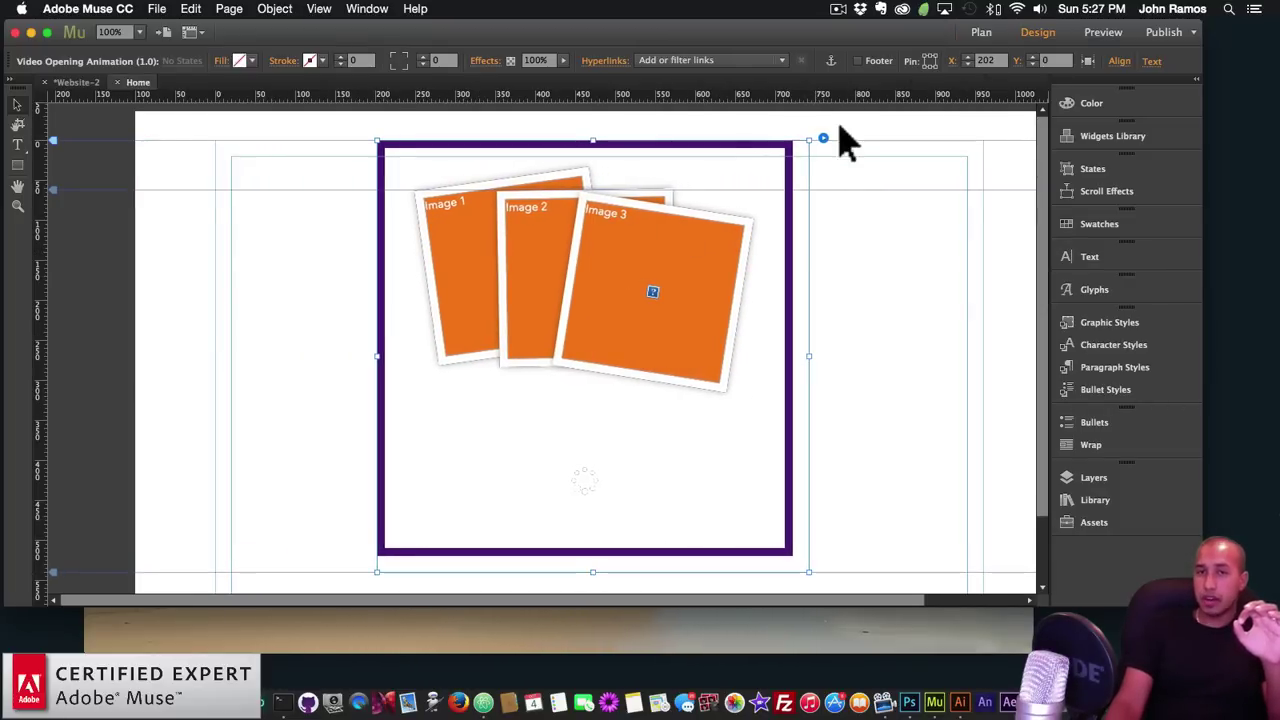
Step: Review the Video Opening Animation widget's file options for images and for MP4, OGG and WEBM video
{"action": "left_click", "coordinate": [823, 138]}
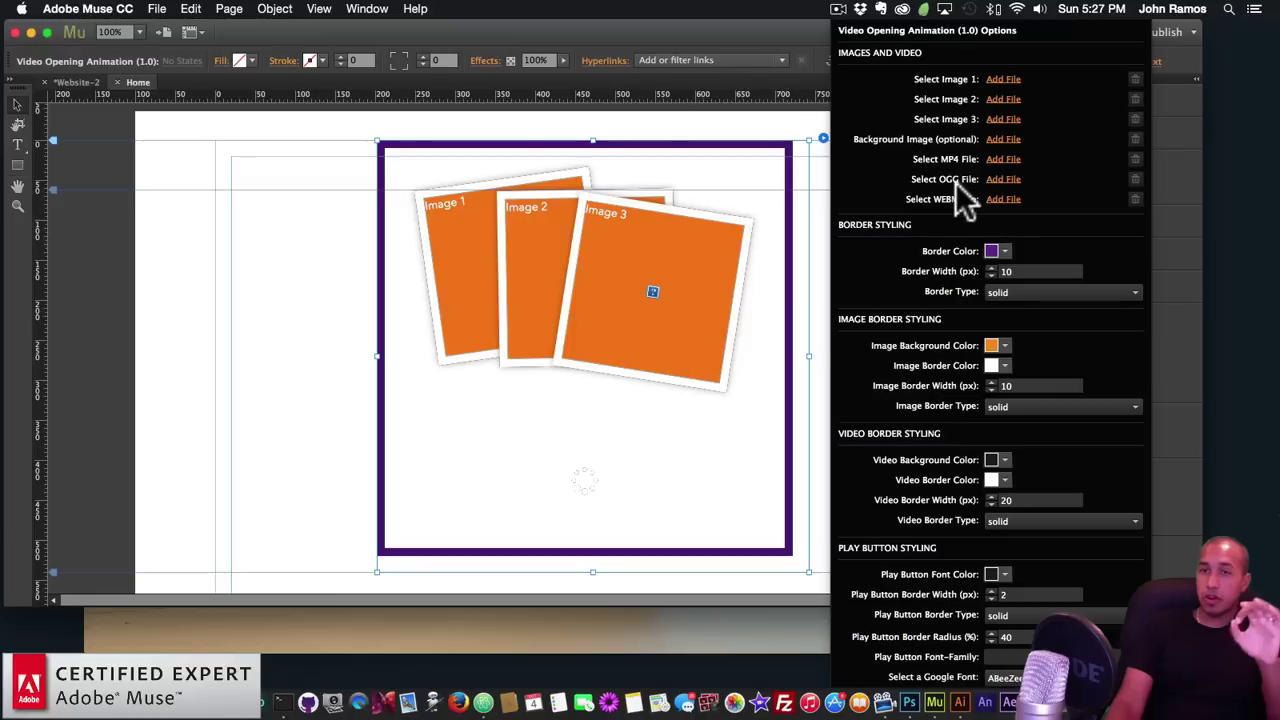
{"action": "left_click", "coordinate": [733, 256]}
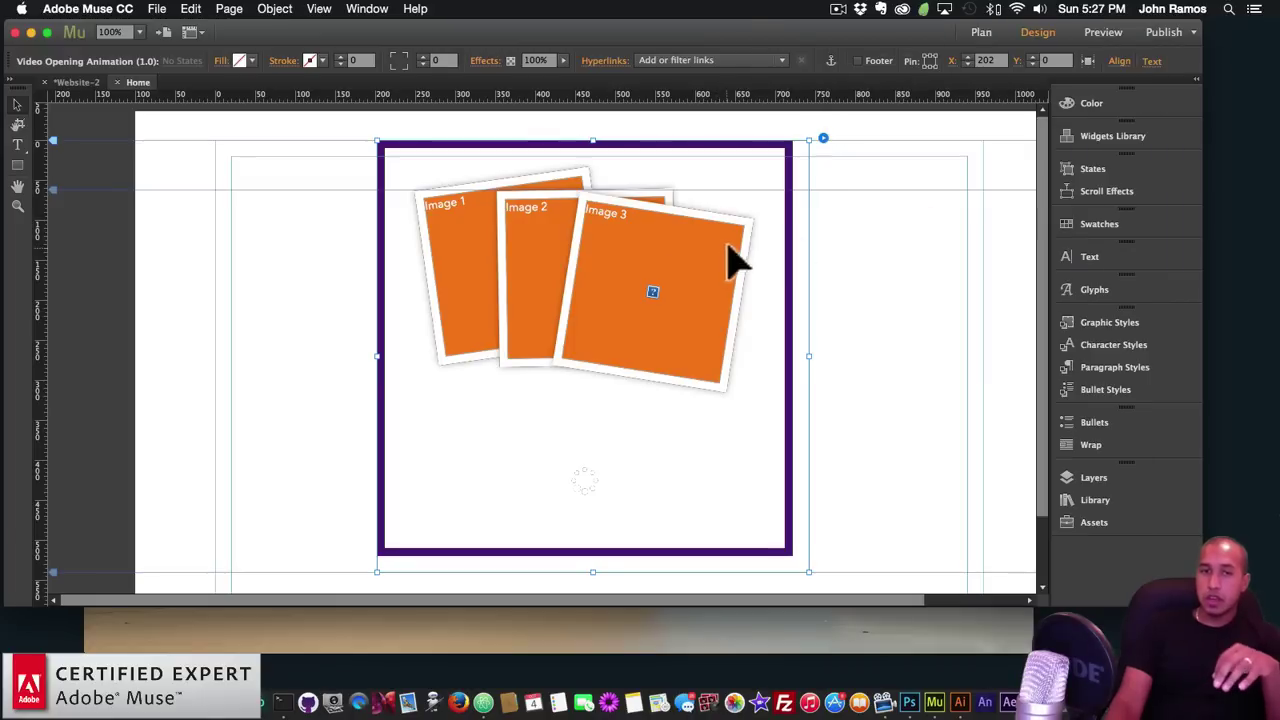
Step: Switch to Chrome and search Google in a new tab for "vimeo free stock footage"
{"action": "left_click", "coordinate": [128, 650]}
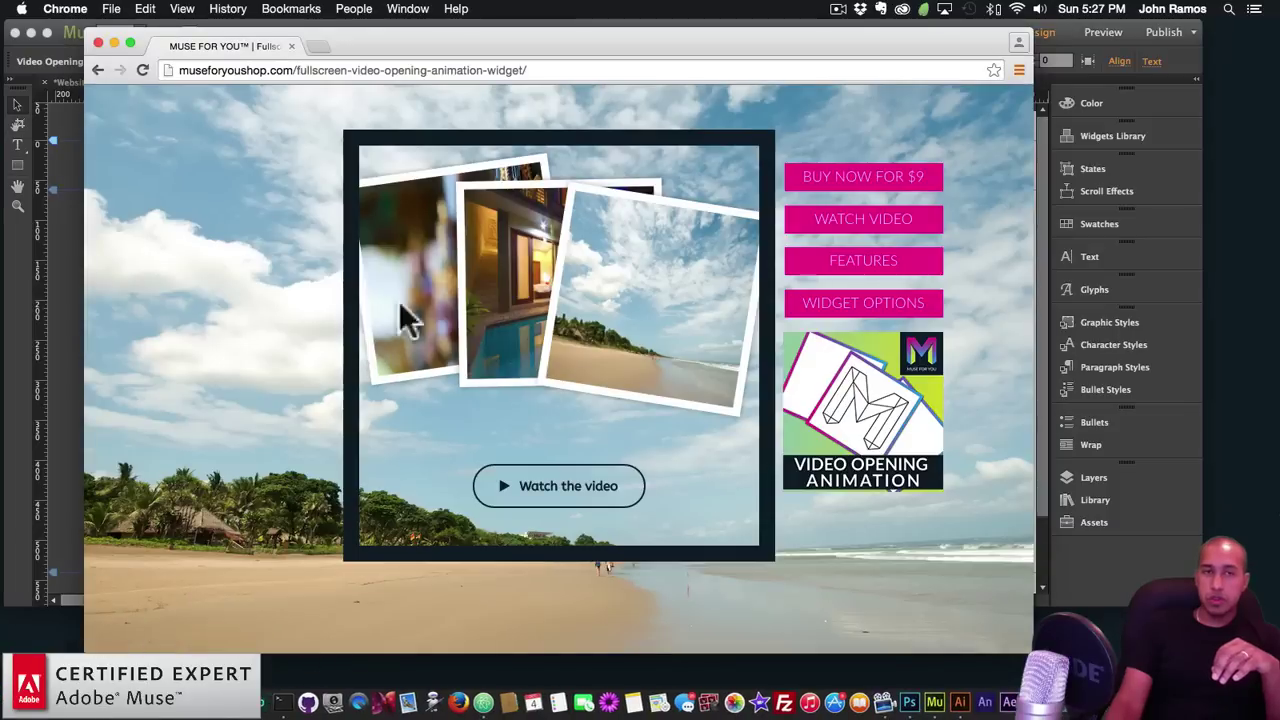
{"action": "left_click", "coordinate": [318, 46]}
{"action": "type", "text": "vimeo free stock p"}
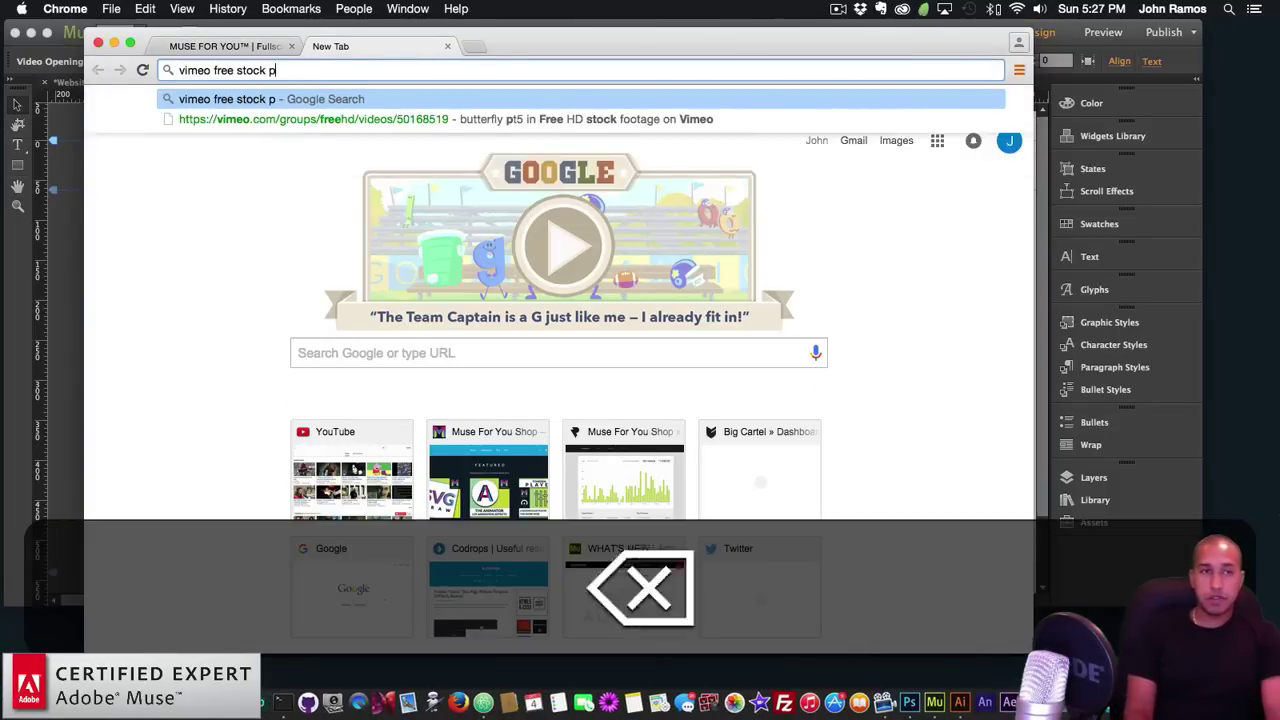
{"action": "key", "text": "BackSpace"}
{"action": "type", "text": "footage"}
{"action": "key", "text": "Return"}
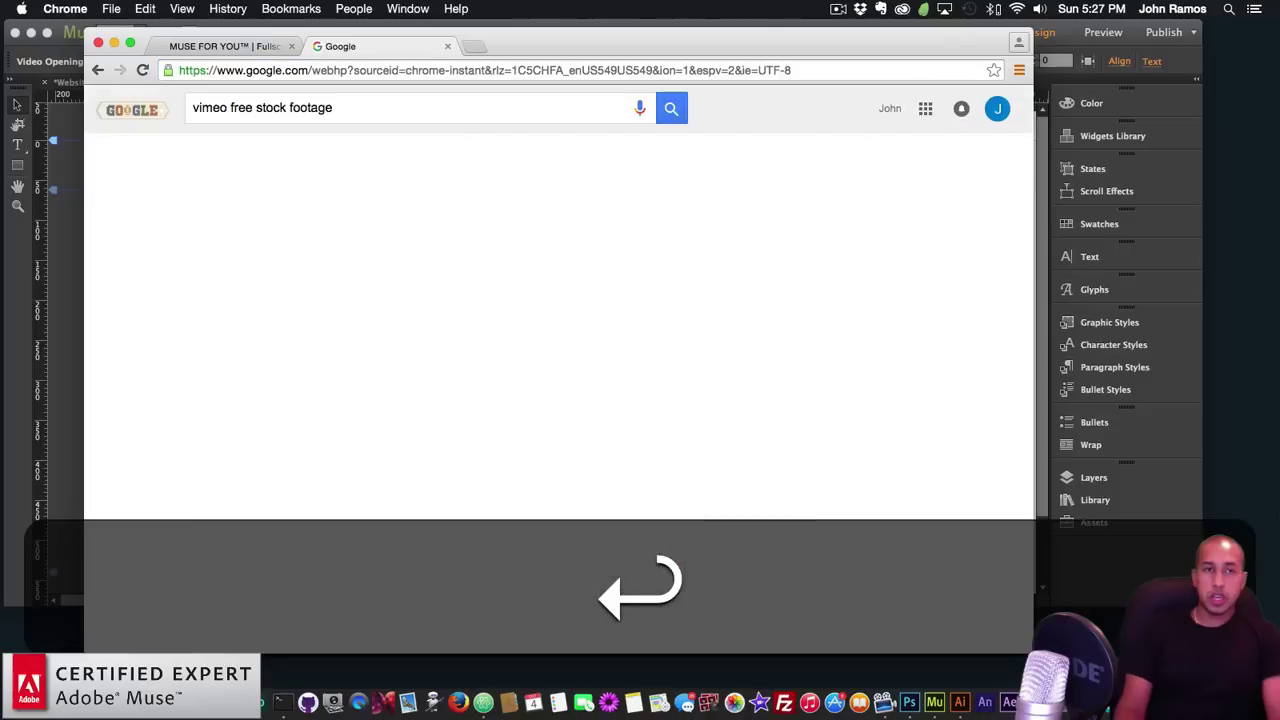
Step: Open the "Free HD stock footage" group on Vimeo from the search results
{"action": "scroll", "coordinate": [300, 334], "scroll_direction": "down", "scroll_amount": 2}
{"action": "left_click", "coordinate": [294, 366]}
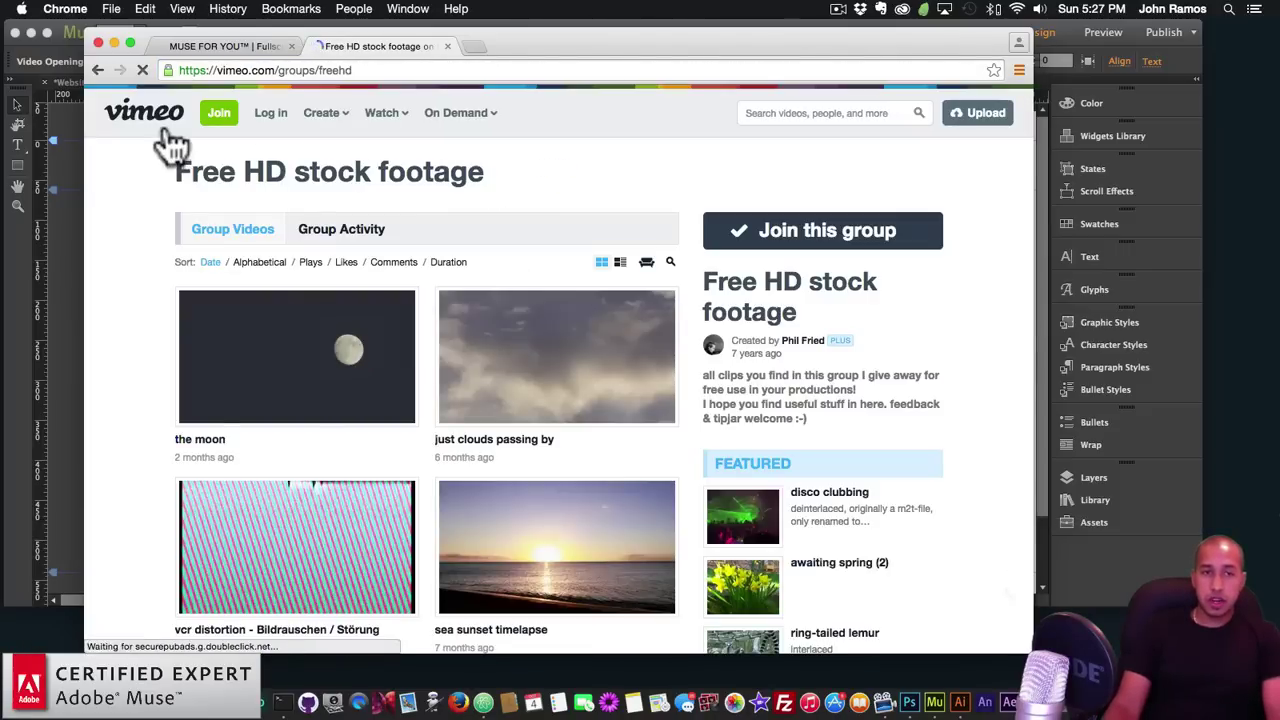
{"action": "left_click", "coordinate": [97, 70]}
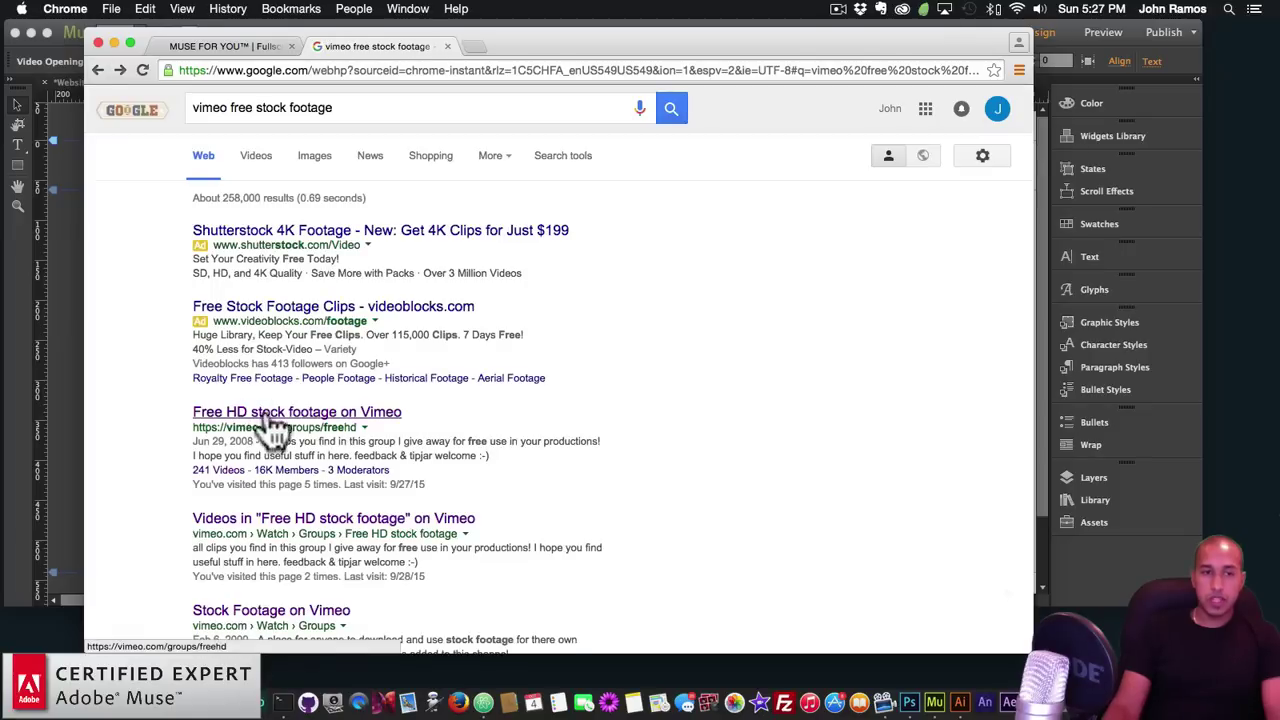
{"action": "left_click", "coordinate": [310, 430]}
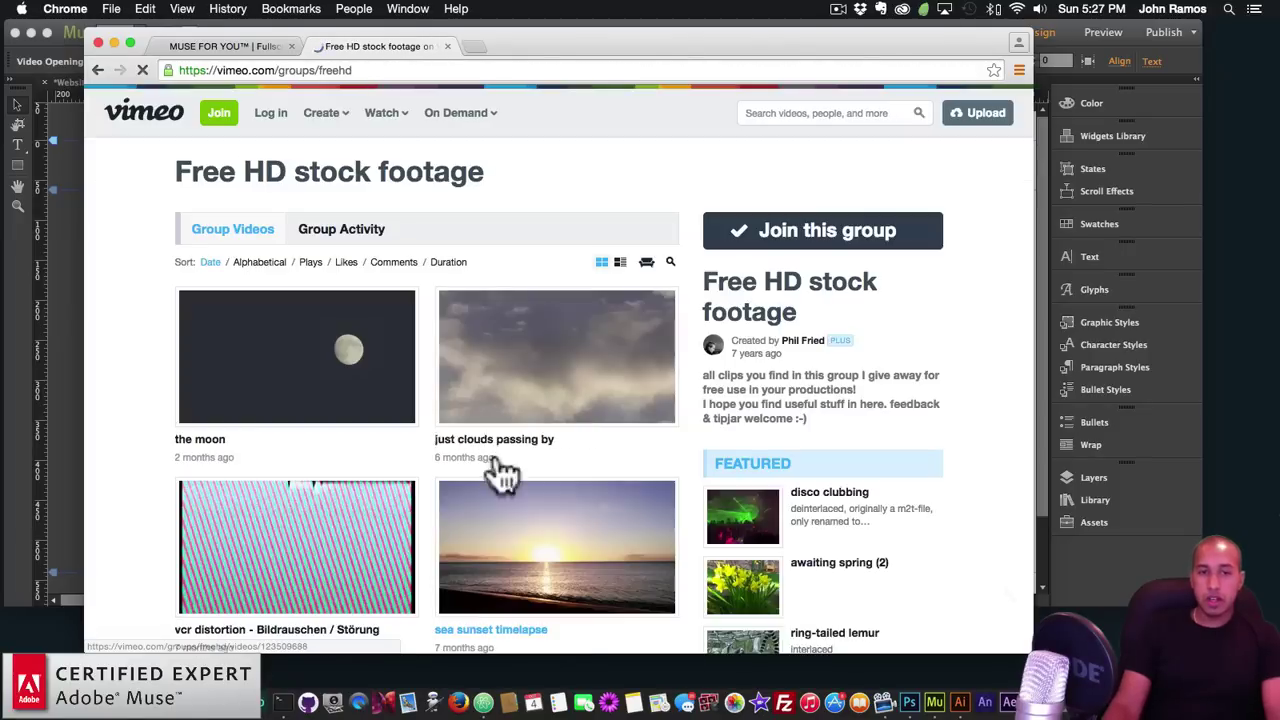
Step: Browse the Free HD stock footage group's clips, including page 4, for a suitable video
{"action": "scroll", "coordinate": [571, 451], "scroll_direction": "down", "scroll_amount": 5}
{"action": "scroll", "coordinate": [571, 451], "scroll_direction": "down", "scroll_amount": 10}
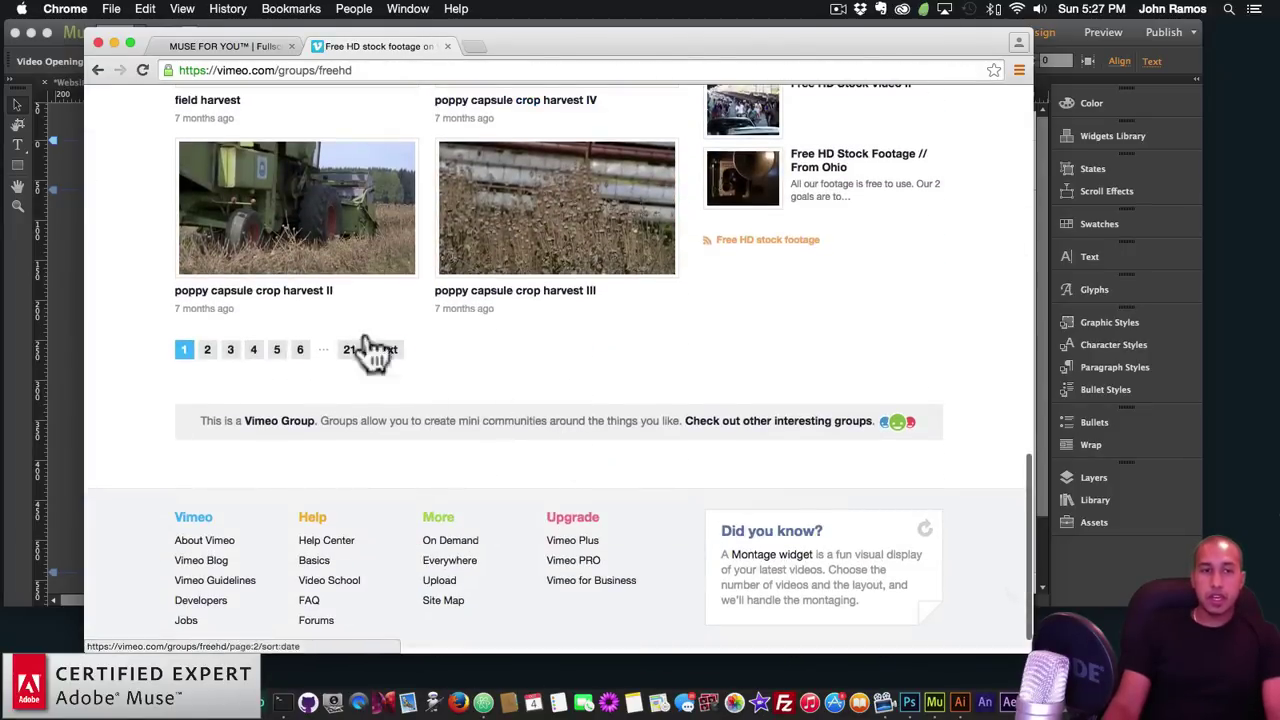
{"action": "left_click", "coordinate": [252, 352]}
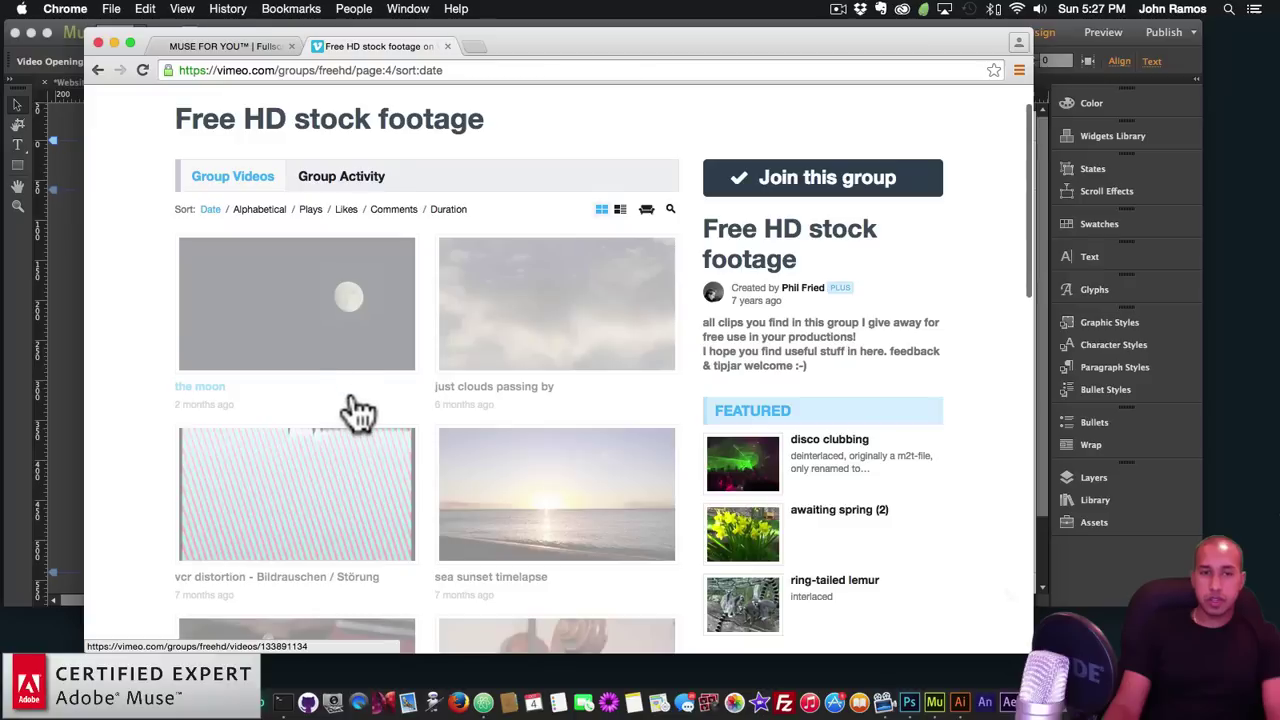
{"action": "scroll", "coordinate": [448, 480], "scroll_direction": "down", "scroll_amount": 3}
{"action": "scroll", "coordinate": [443, 477], "scroll_direction": "down", "scroll_amount": 8}
{"action": "scroll", "coordinate": [320, 386], "scroll_direction": "up", "scroll_amount": 2}
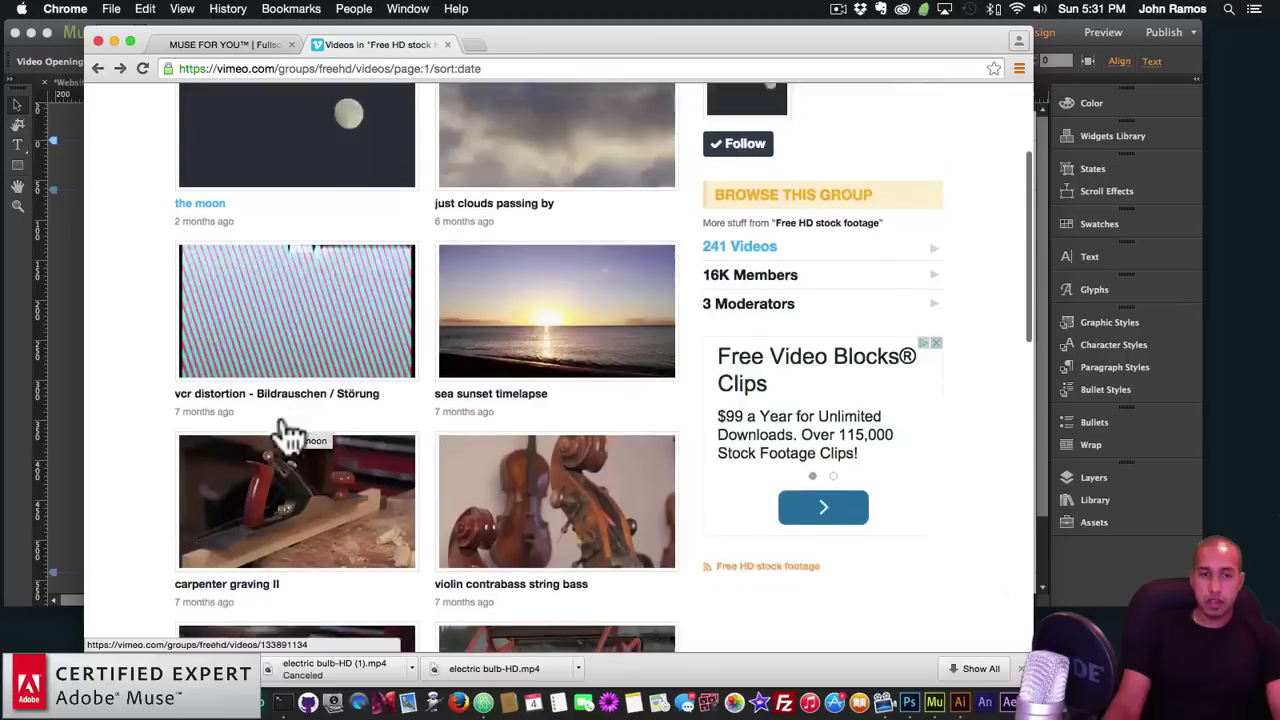
{"action": "scroll", "coordinate": [288, 432], "scroll_direction": "down", "scroll_amount": 1}
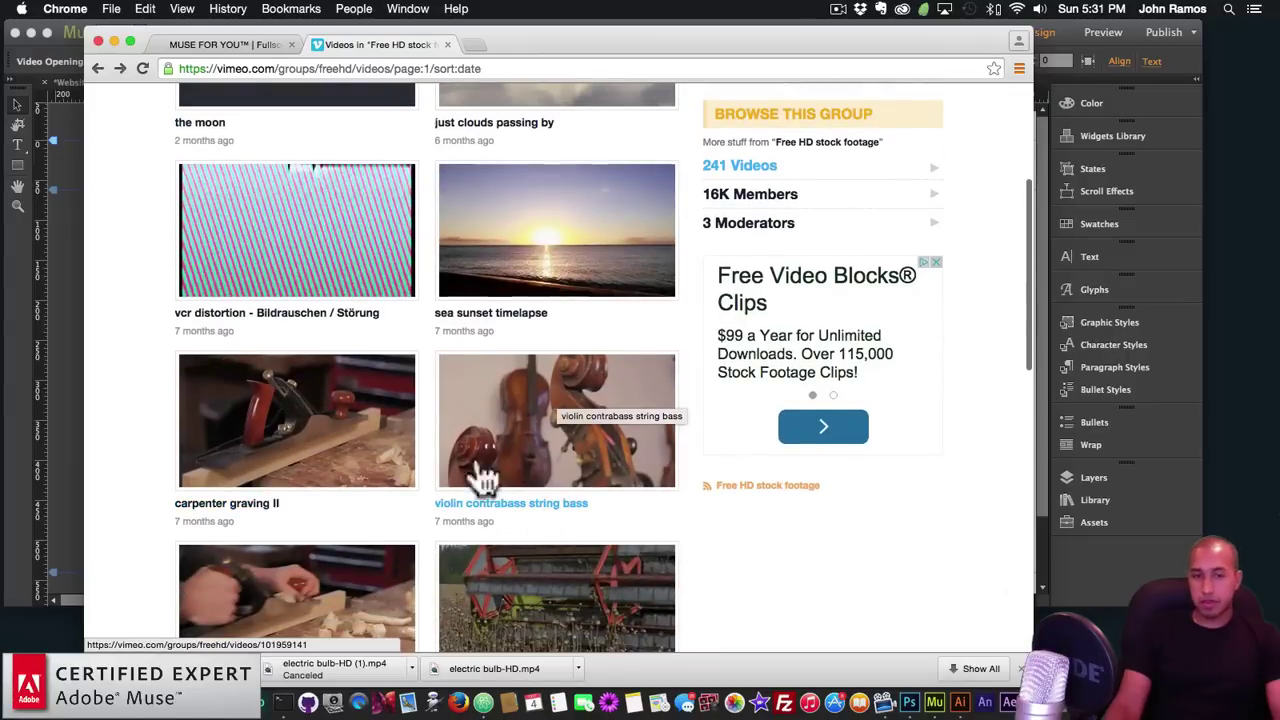
Step: Open the "violin contrabass string bass" clip, play a few seconds of it and pause it
{"action": "left_click", "coordinate": [563, 451]}
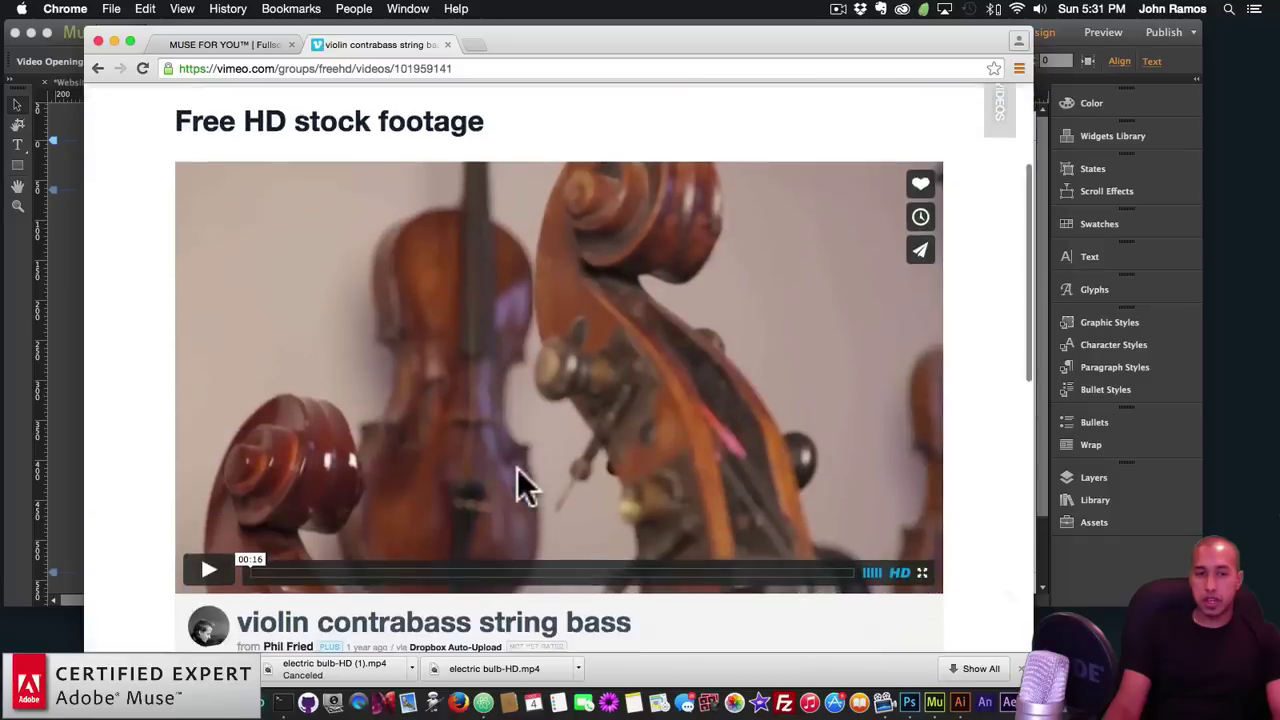
{"action": "scroll", "coordinate": [517, 470], "scroll_direction": "down", "scroll_amount": 3}
{"action": "scroll", "coordinate": [274, 449], "scroll_direction": "up", "scroll_amount": 1}
{"action": "left_click", "coordinate": [210, 467]}
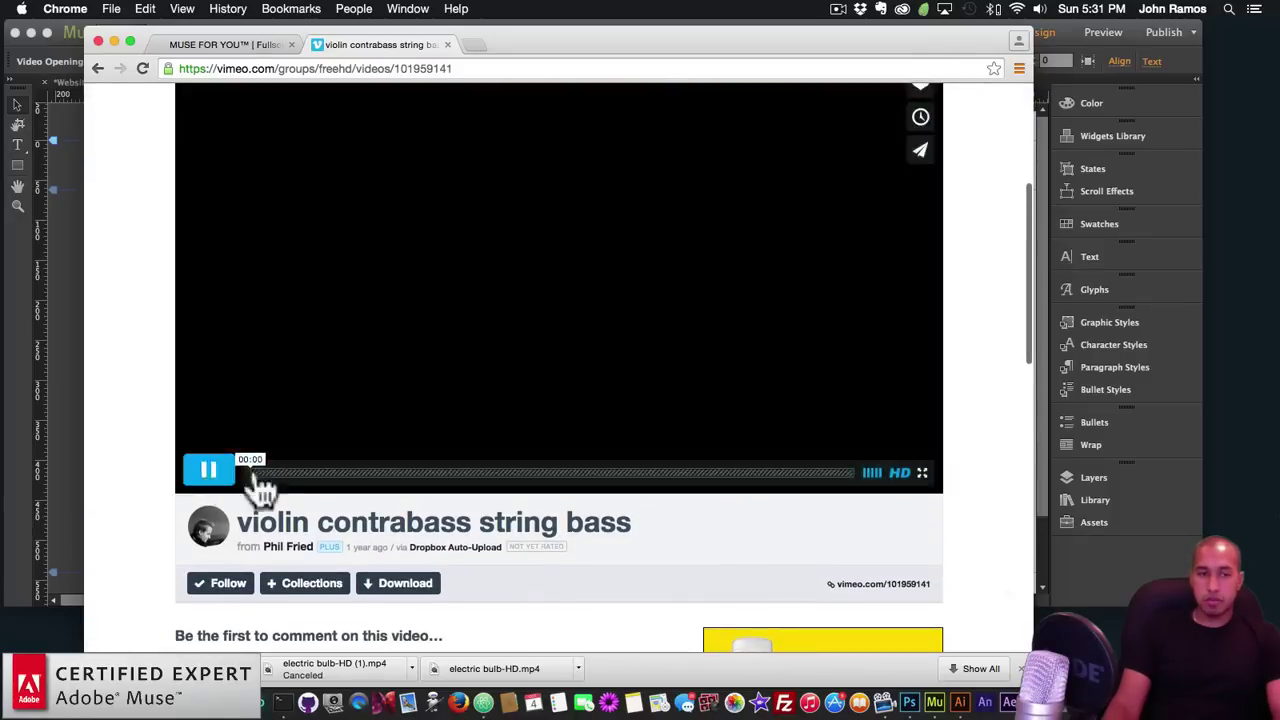
{"action": "scroll", "coordinate": [300, 495], "scroll_direction": "up", "scroll_amount": 1}
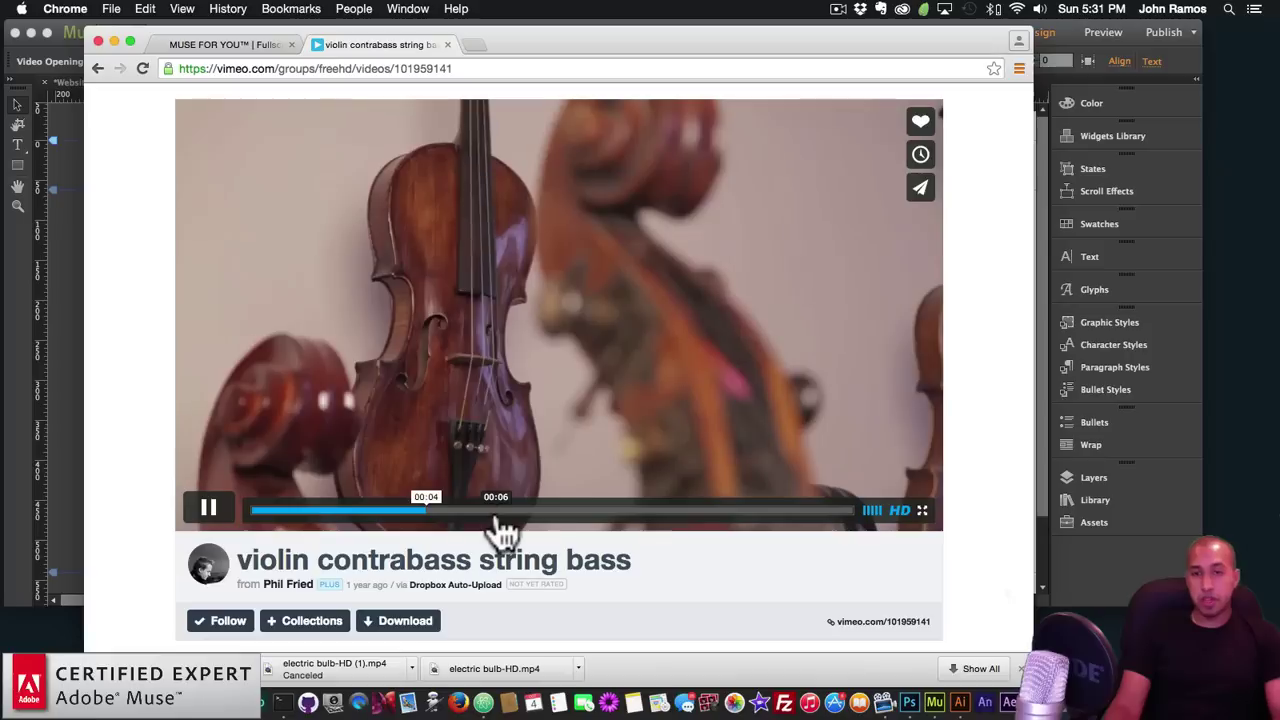
{"action": "left_click", "coordinate": [208, 509]}
Step: Download the HD 720p version of the violin contrabass string bass clip
{"action": "scroll", "coordinate": [260, 525], "scroll_direction": "down", "scroll_amount": 5}
{"action": "scroll", "coordinate": [300, 515], "scroll_direction": "up", "scroll_amount": 2}
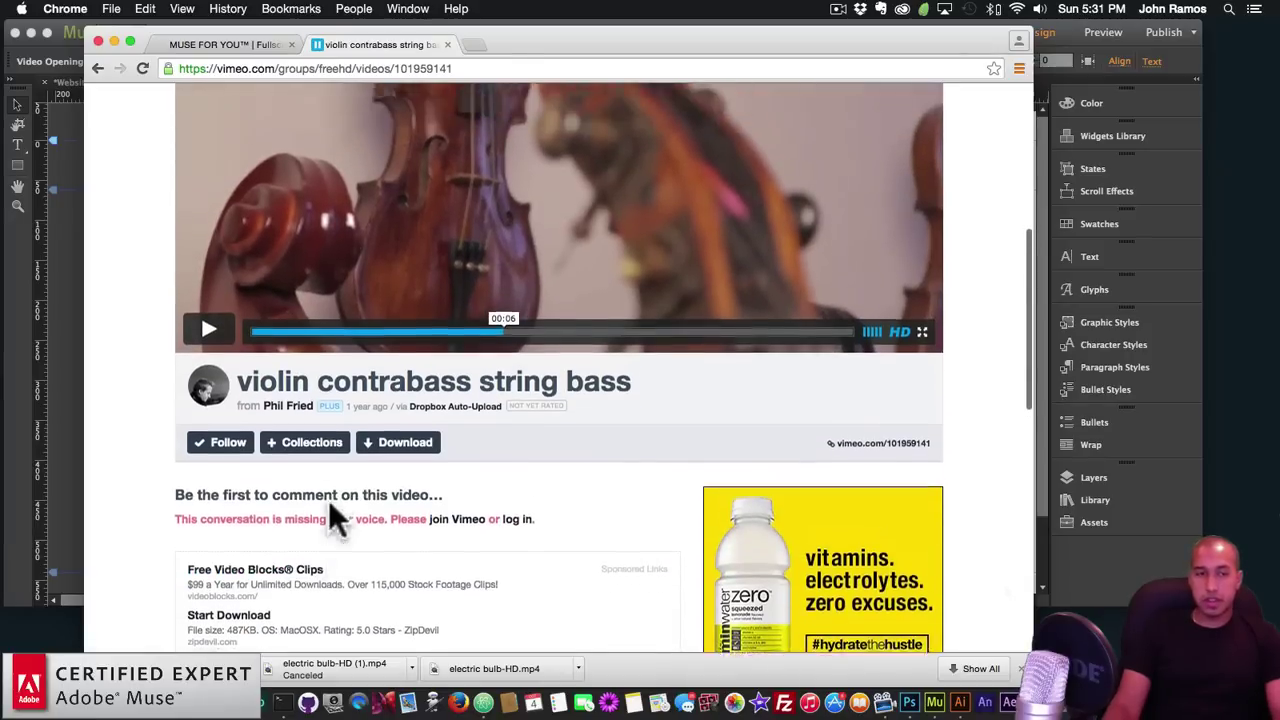
{"action": "left_click", "coordinate": [418, 480]}
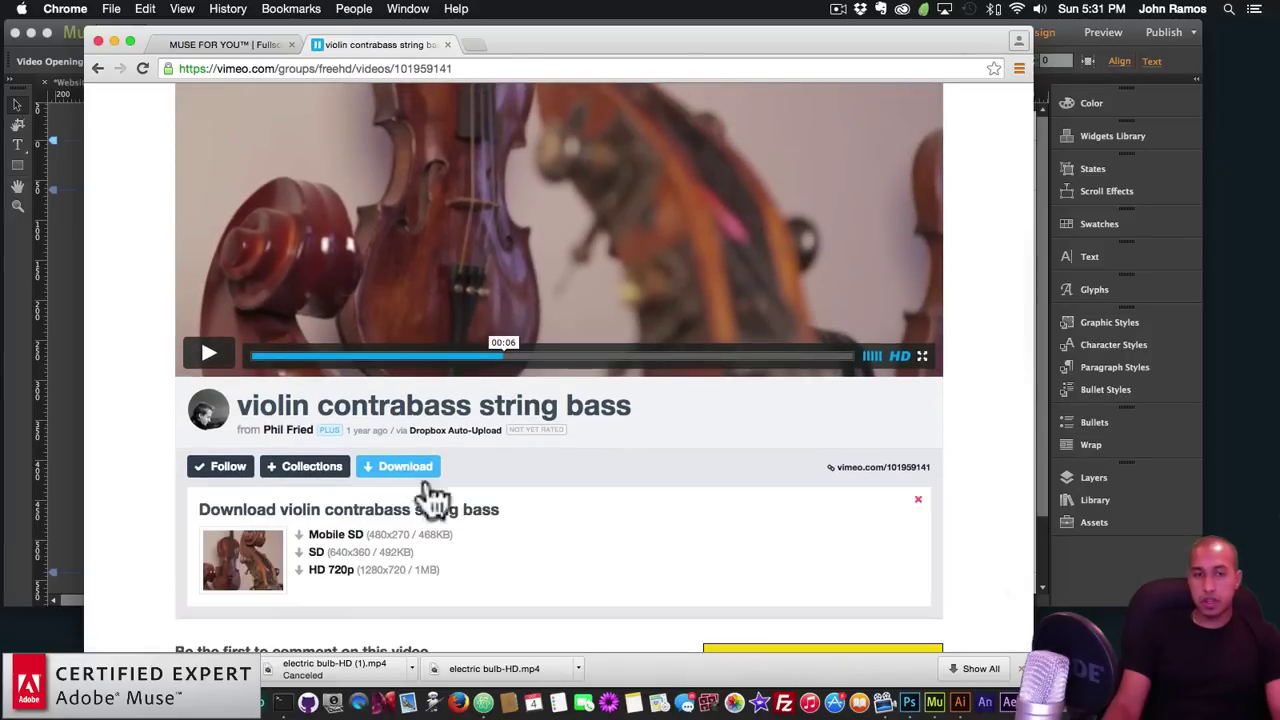
{"action": "scroll", "coordinate": [443, 500], "scroll_direction": "down", "scroll_amount": 1}
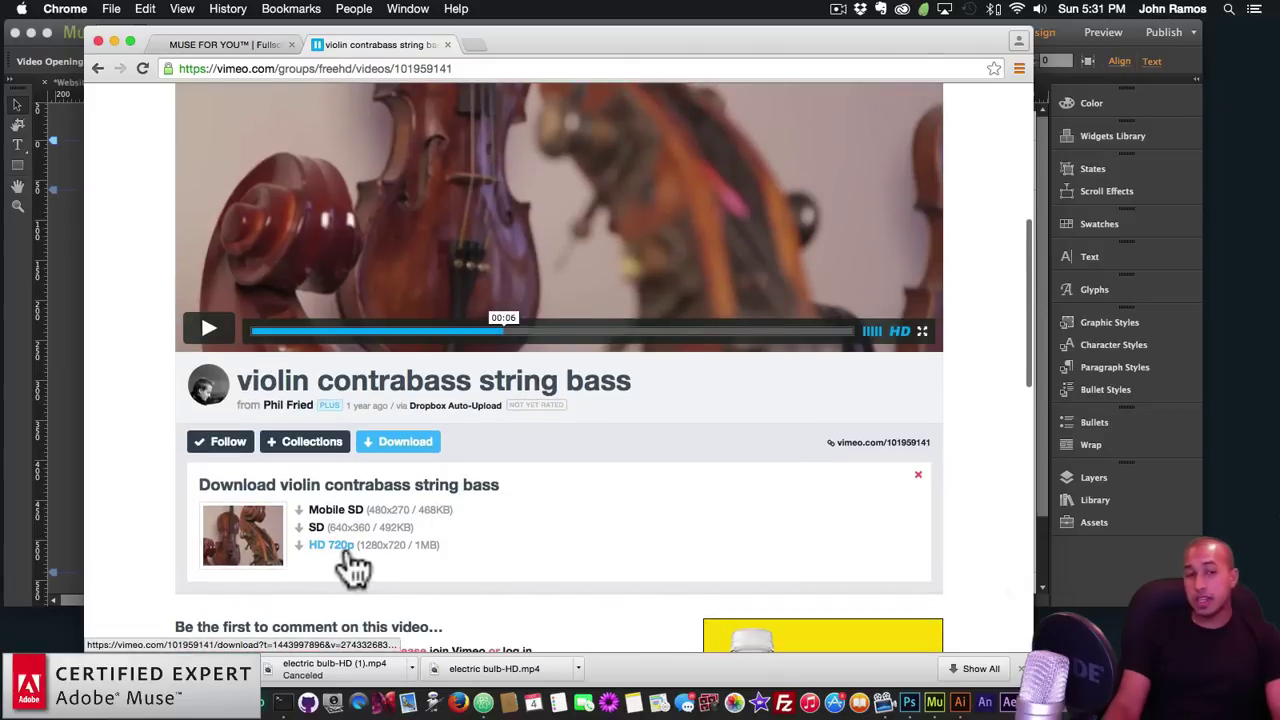
{"action": "left_click", "coordinate": [332, 548]}
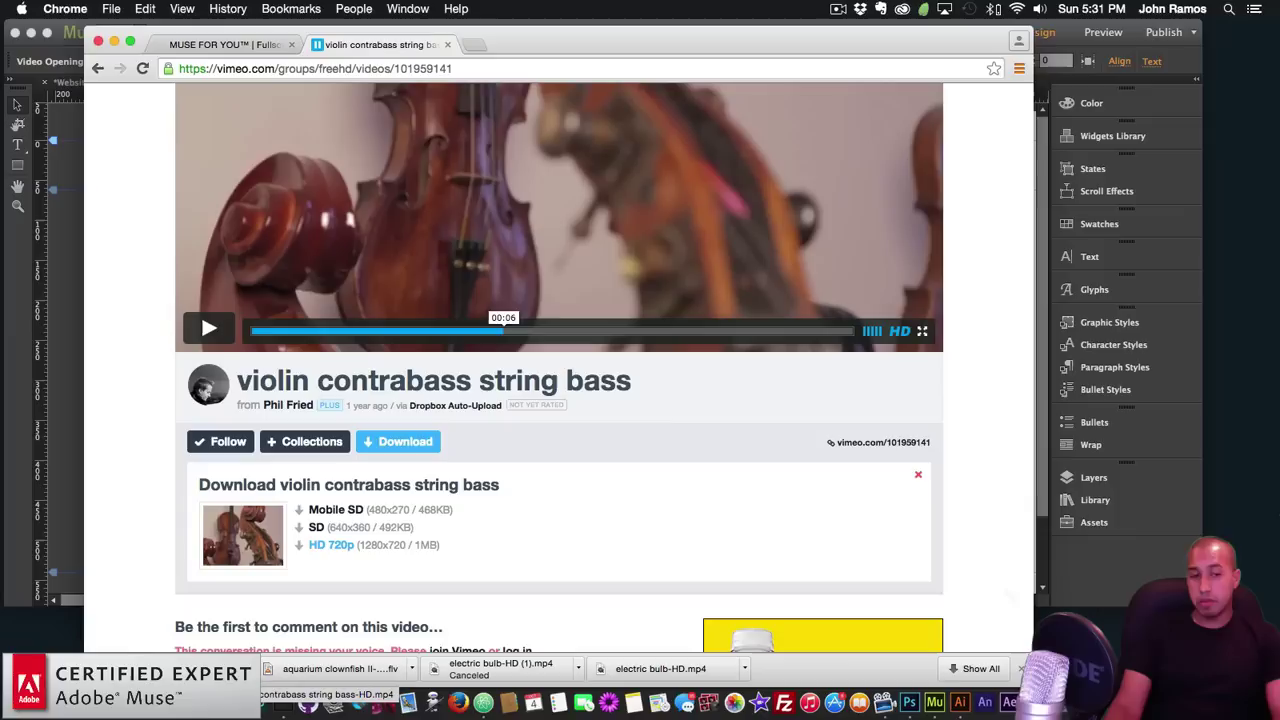
Step: Minimize the browser and, in Finder, move the downloaded violin contrabass string bass-HD.mp4 from Downloads into the example folder
{"action": "left_click", "coordinate": [114, 41]}
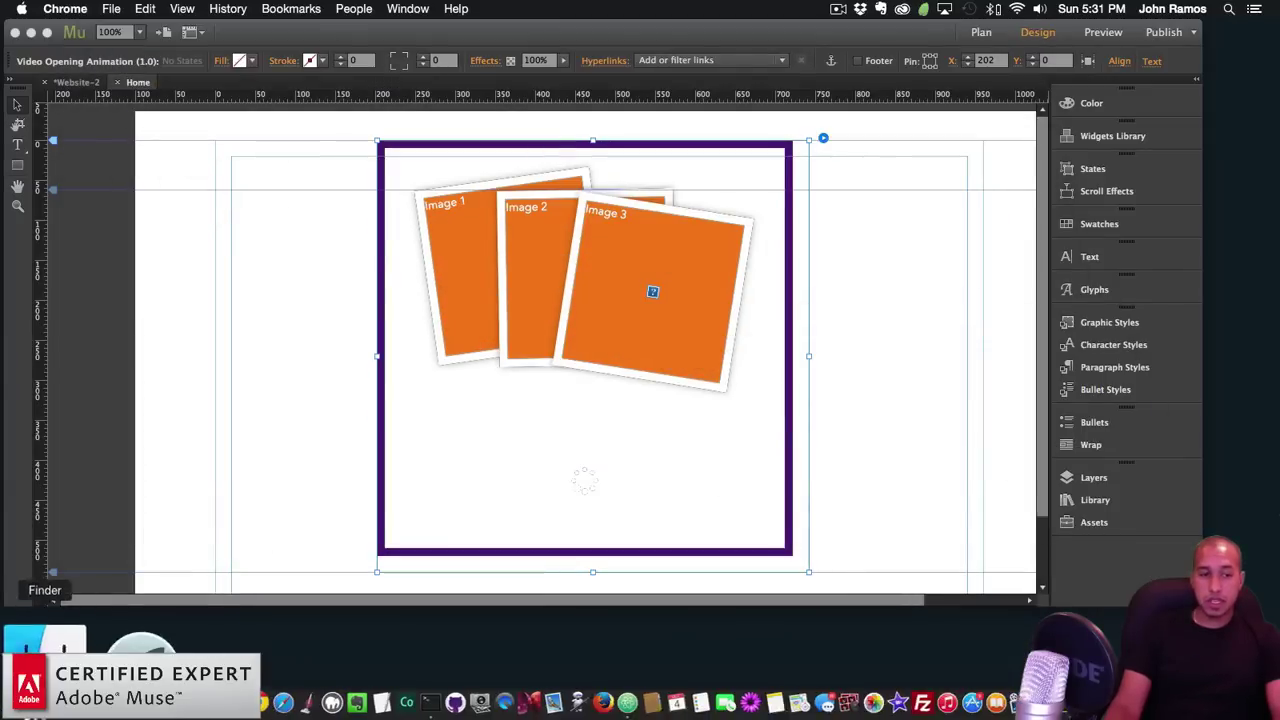
{"action": "left_click", "coordinate": [43, 700]}
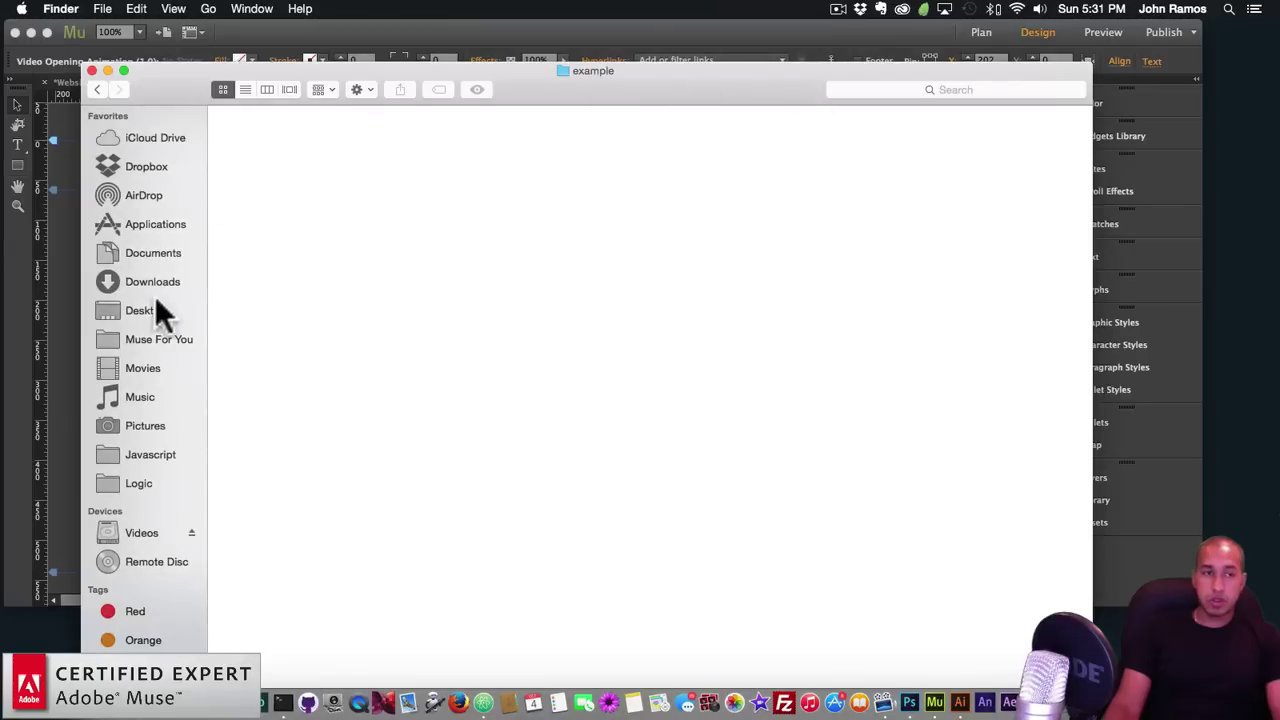
{"action": "left_click", "coordinate": [156, 281]}
{"action": "left_click", "coordinate": [97, 87]}
{"action": "key", "text": "super+t"}
{"action": "left_click", "coordinate": [176, 301]}
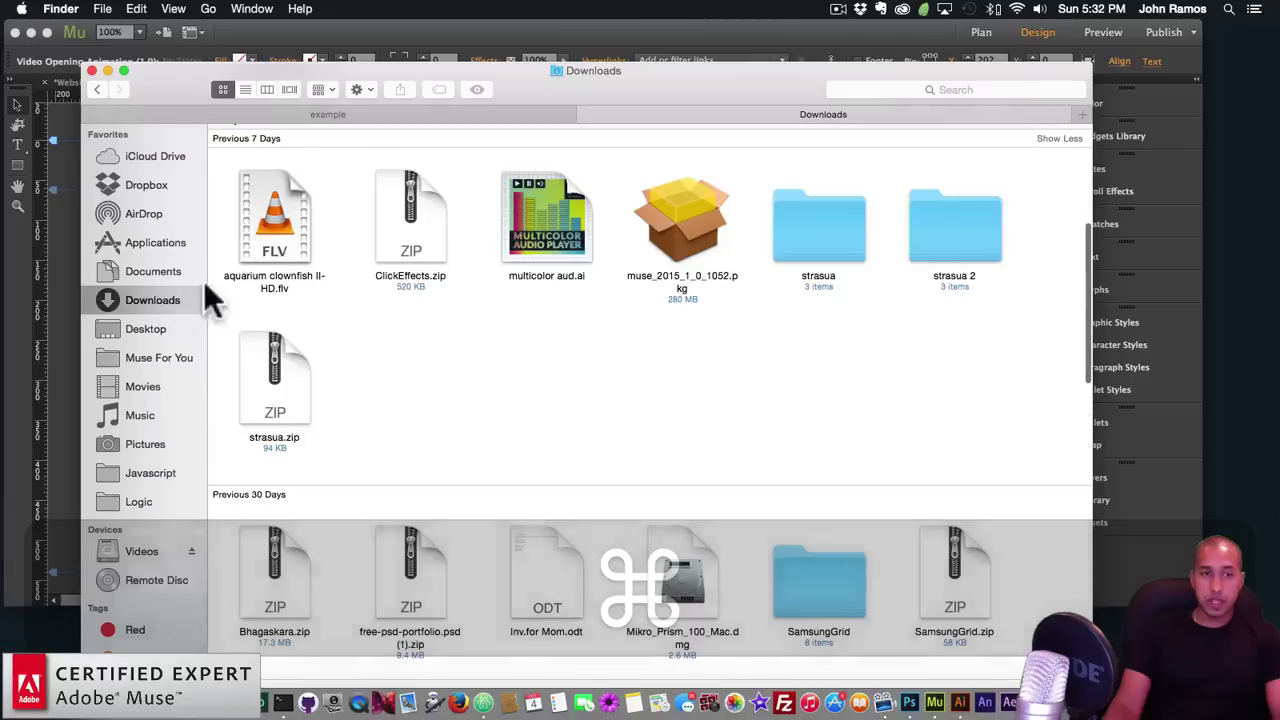
{"action": "left_click_drag", "start_coordinate": [272, 395], "coordinate": [360, 112]}
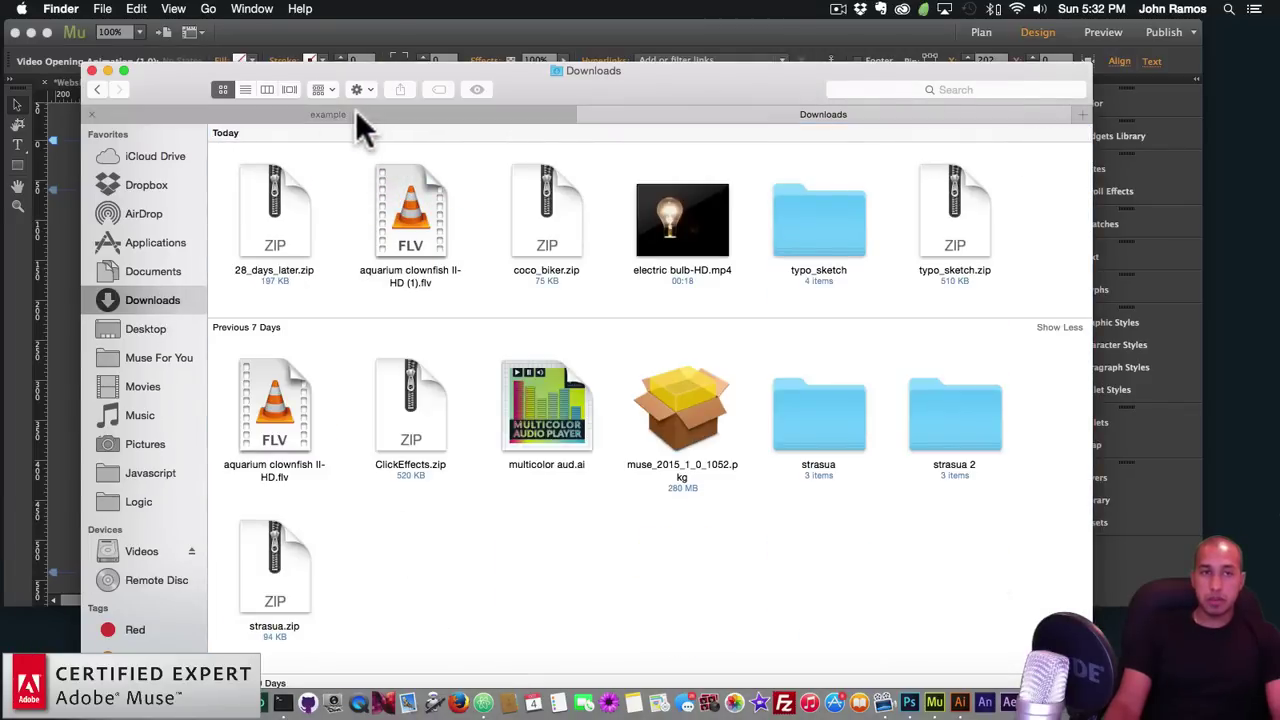
{"action": "left_click", "coordinate": [359, 112]}
{"action": "left_click", "coordinate": [274, 155]}
{"action": "left_click", "coordinate": [381, 249]}
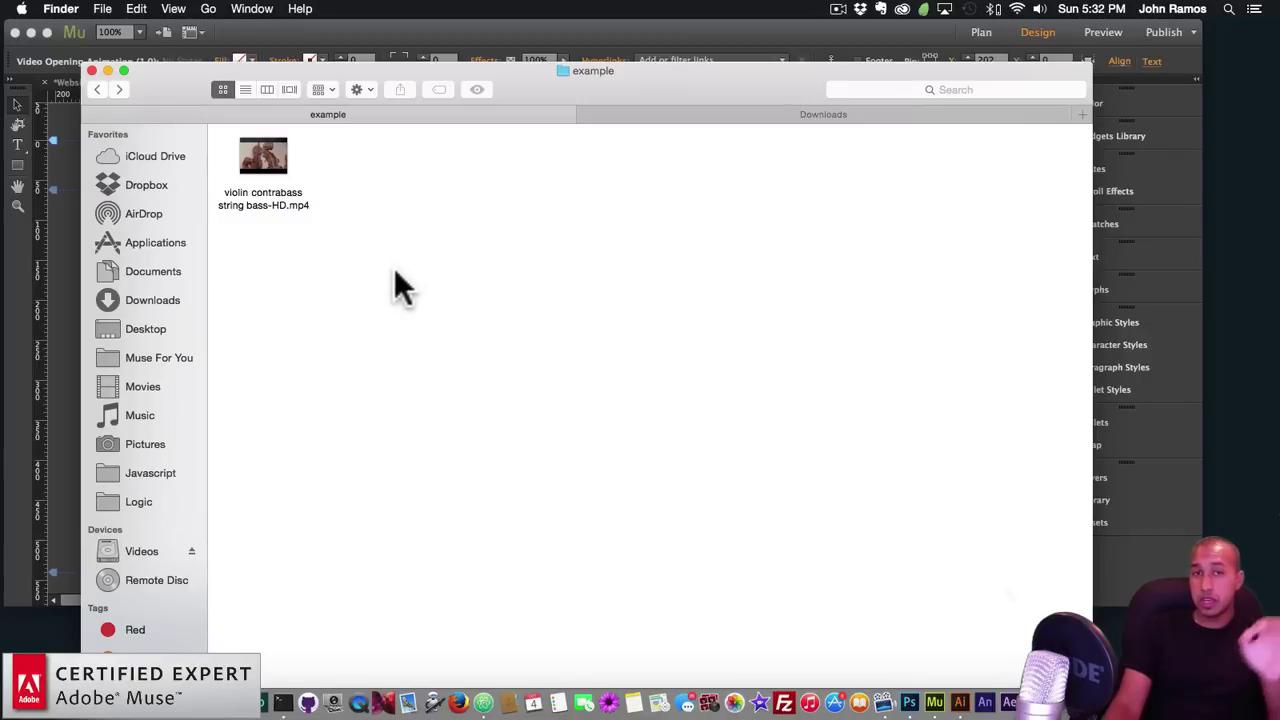
Step: Open Miro Video Converter beside the example folder and add violin contrabass string bass-HD.mp4 to its queue
{"action": "left_click", "coordinate": [388, 690]}
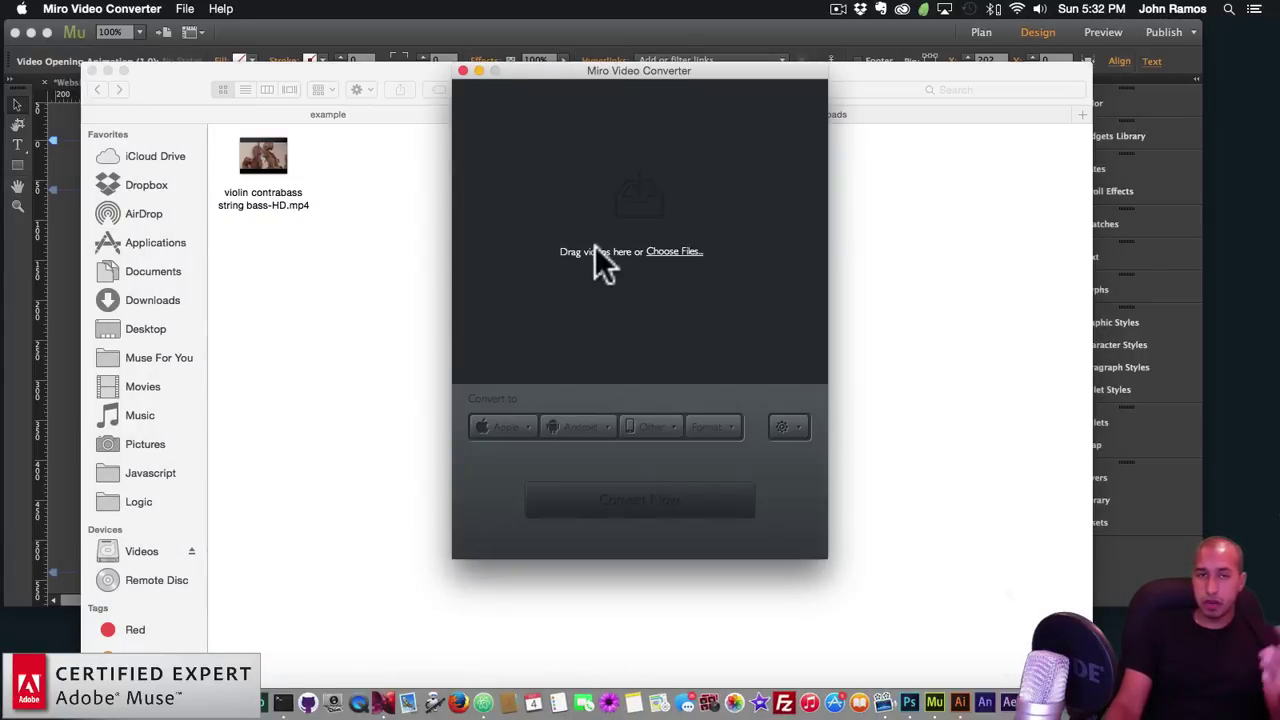
{"action": "left_click_drag", "start_coordinate": [605, 75], "coordinate": [692, 105]}
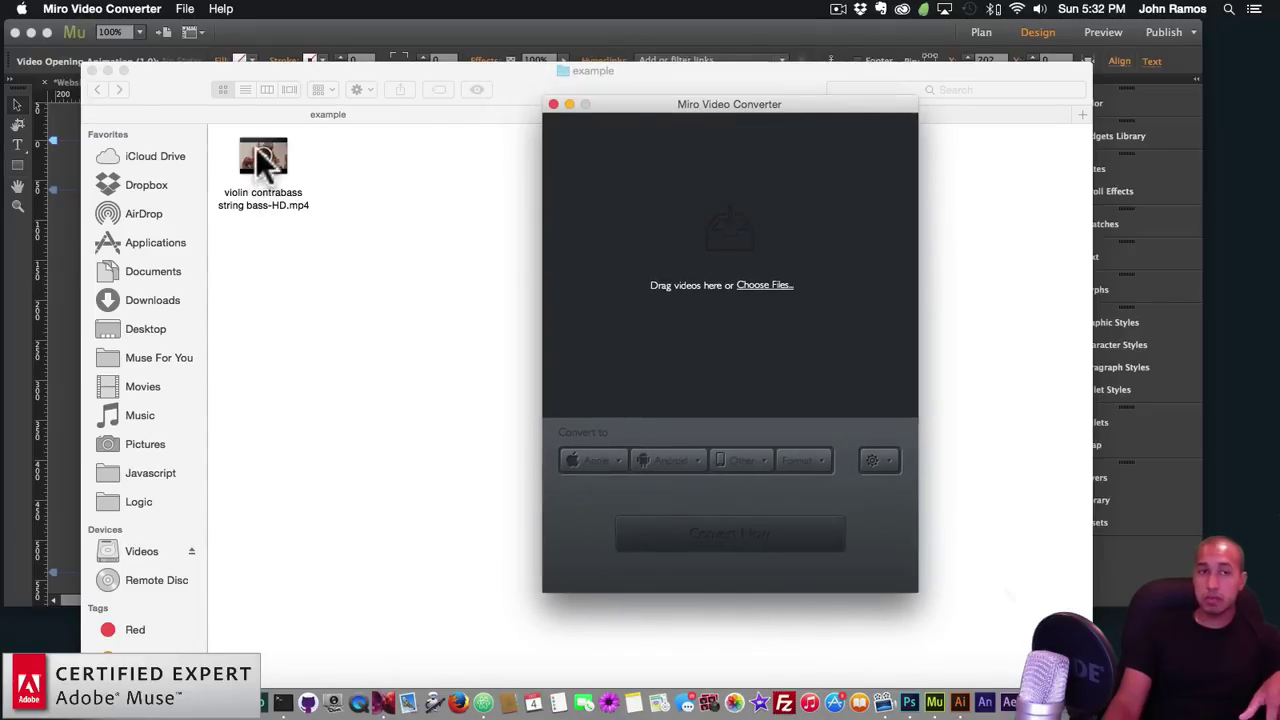
{"action": "left_click_drag", "start_coordinate": [259, 153], "coordinate": [663, 204]}
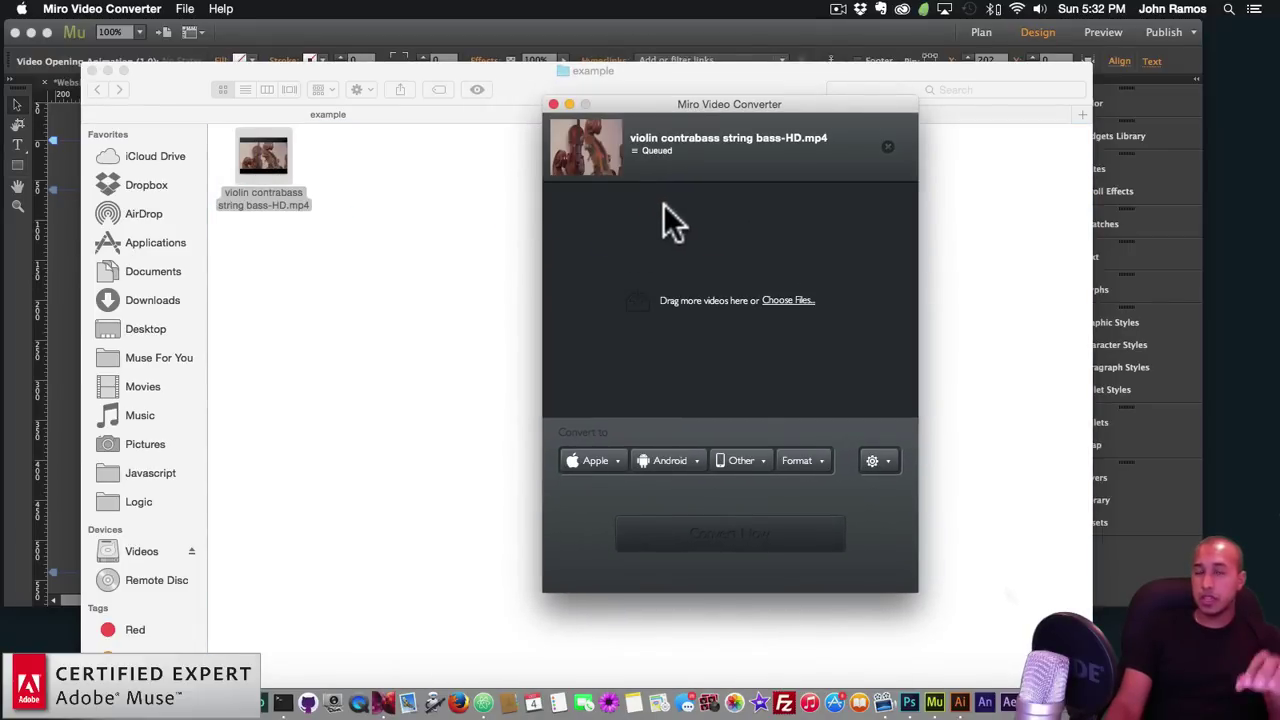
Step: Convert the queued violin video to the Ogg Theora video format
{"action": "left_click", "coordinate": [819, 458]}
{"action": "mouse_move", "coordinate": [856, 484]}
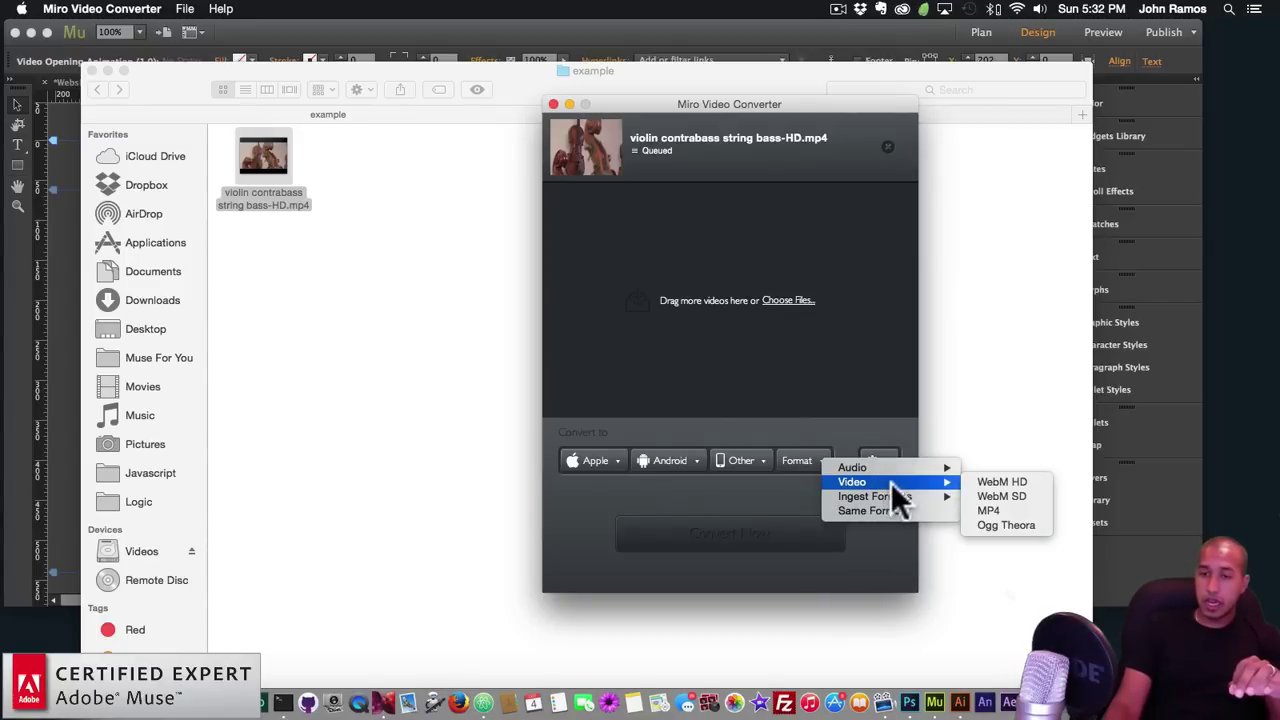
{"action": "left_click", "coordinate": [993, 527]}
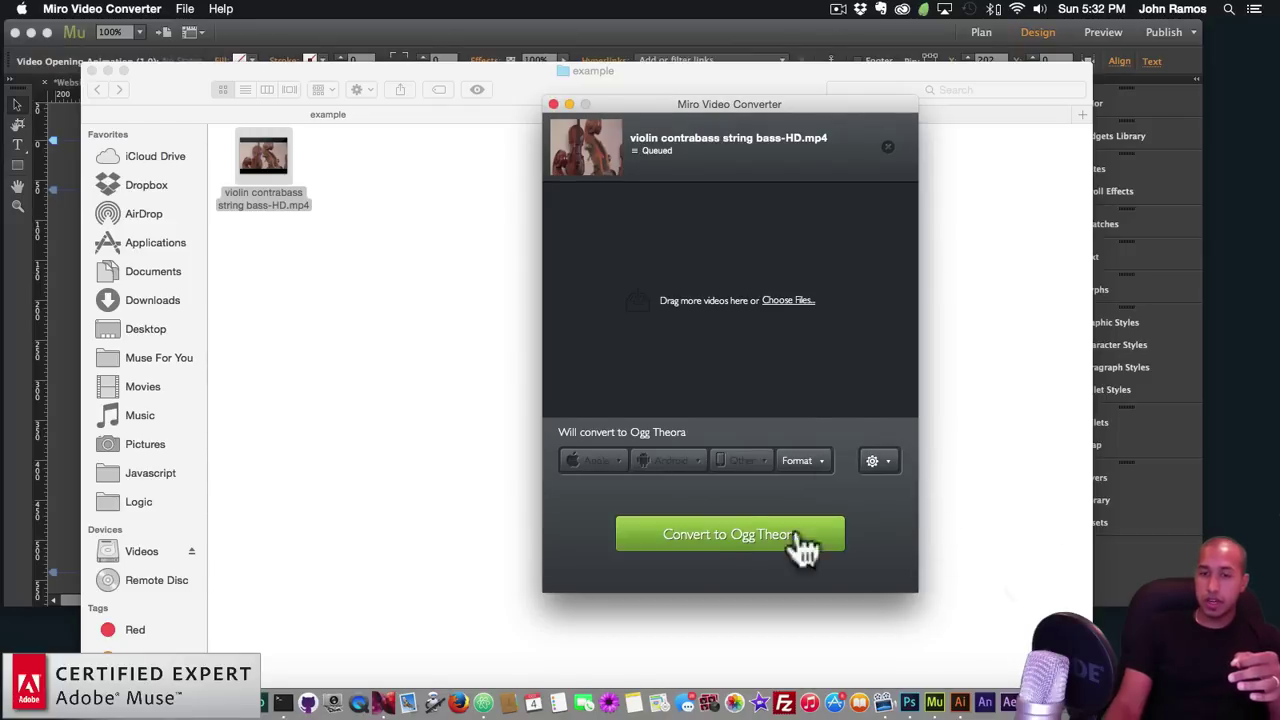
{"action": "left_click", "coordinate": [735, 552]}
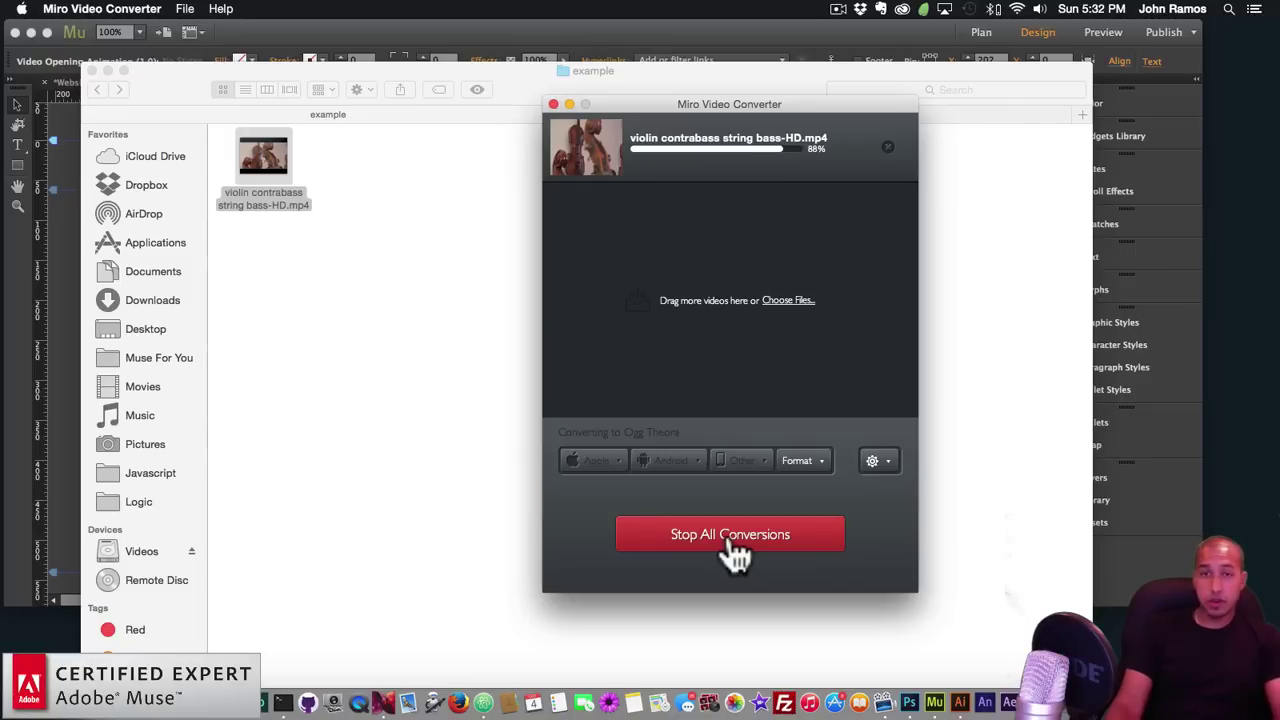
Step: Convert the same violin video to the WebM HD video format
{"action": "left_click", "coordinate": [821, 457]}
{"action": "mouse_move", "coordinate": [856, 470]}
{"action": "left_click", "coordinate": [797, 478]}
{"action": "left_click", "coordinate": [826, 462]}
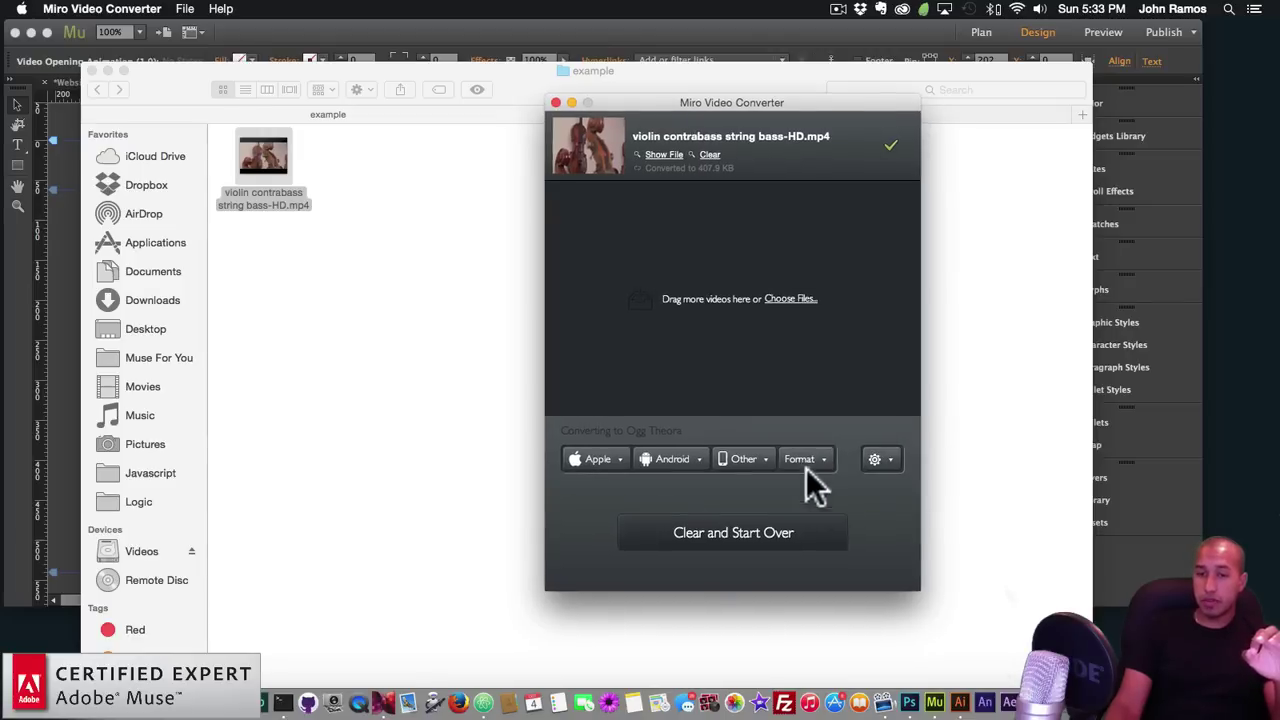
{"action": "mouse_move", "coordinate": [848, 478]}
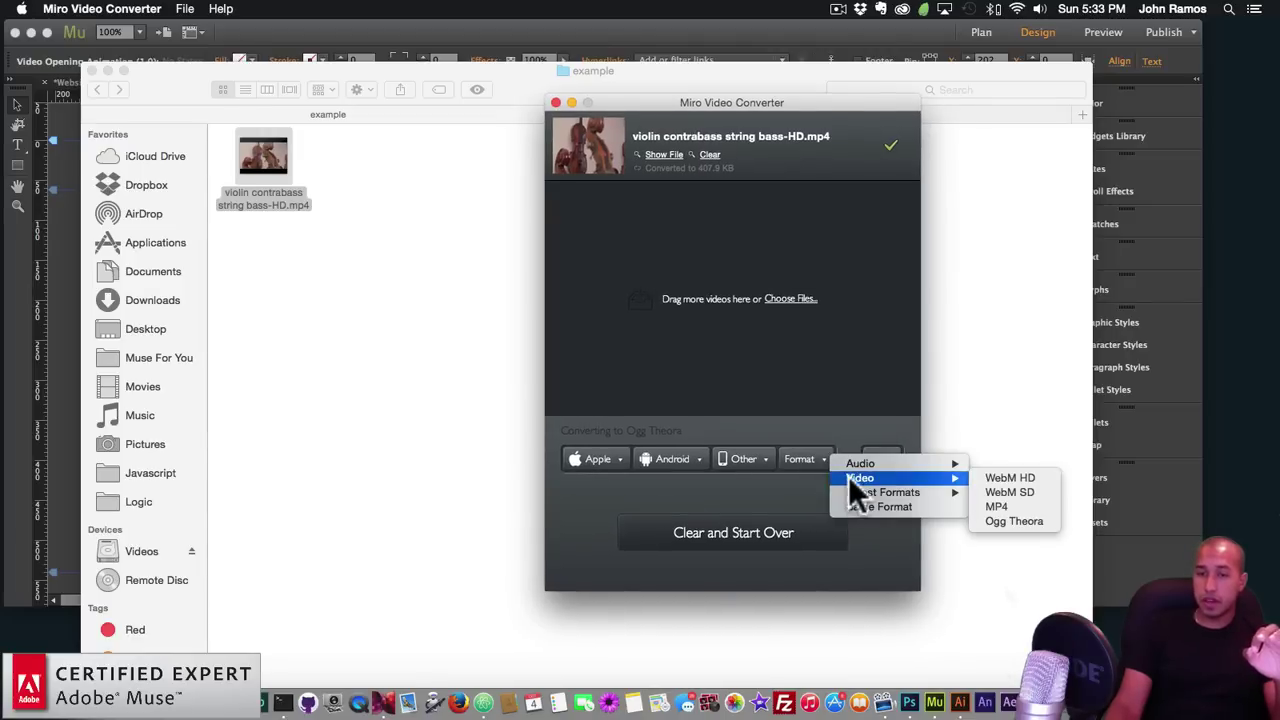
{"action": "left_click", "coordinate": [1011, 477]}
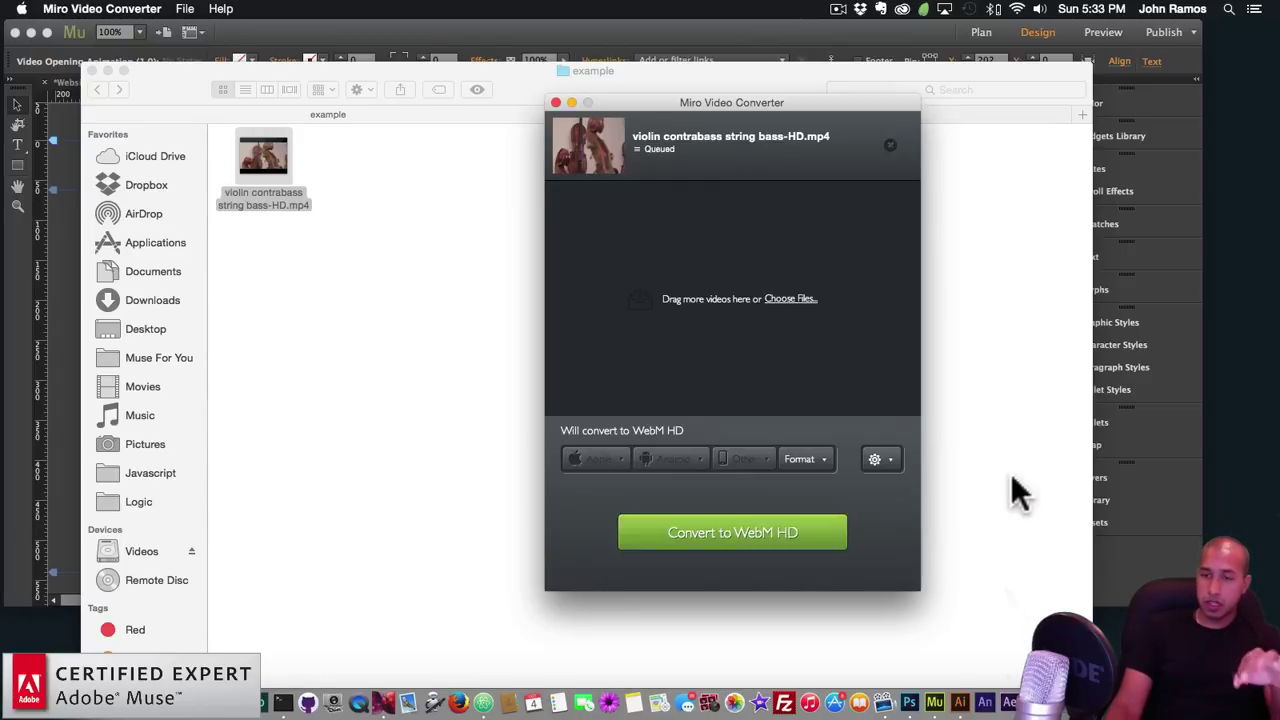
{"action": "left_click", "coordinate": [739, 548]}
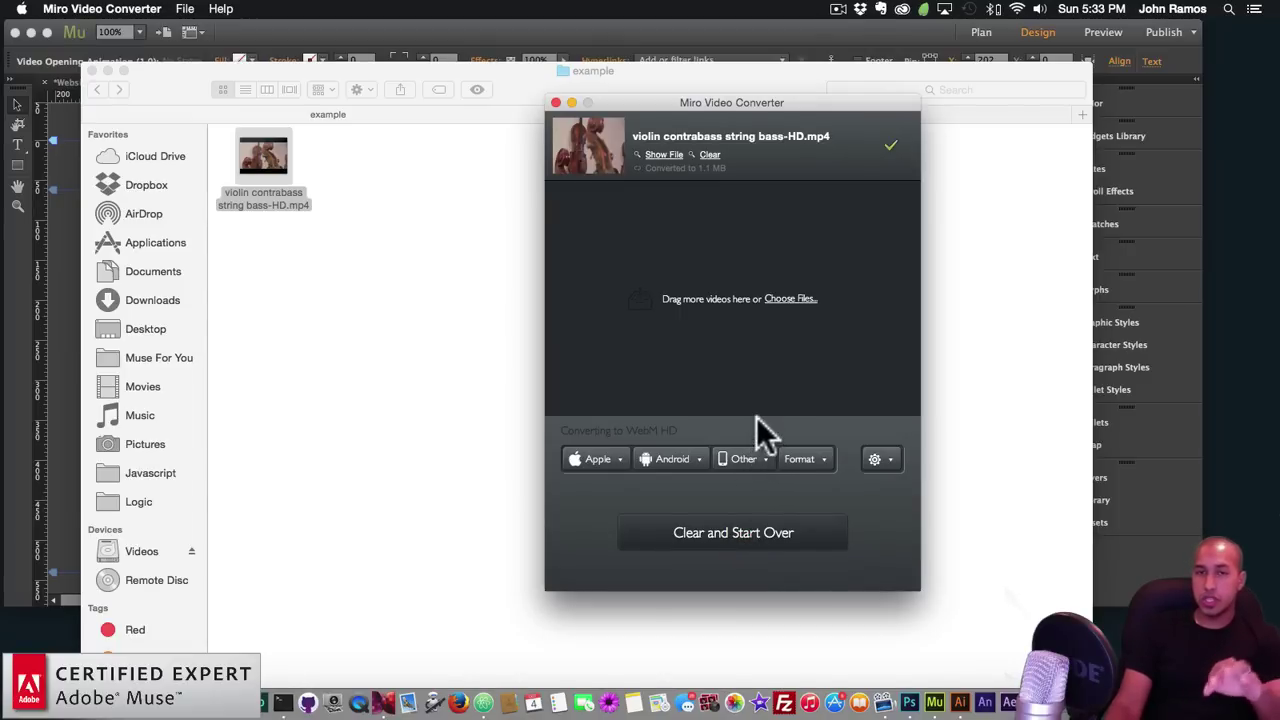
Step: Show the converted file in Finder and move the violin .ogv and .webm versions from the Miro Video Converter folder into the example folder
{"action": "left_click", "coordinate": [657, 153]}
{"action": "left_click_drag", "start_coordinate": [697, 57], "coordinate": [564, 258]}
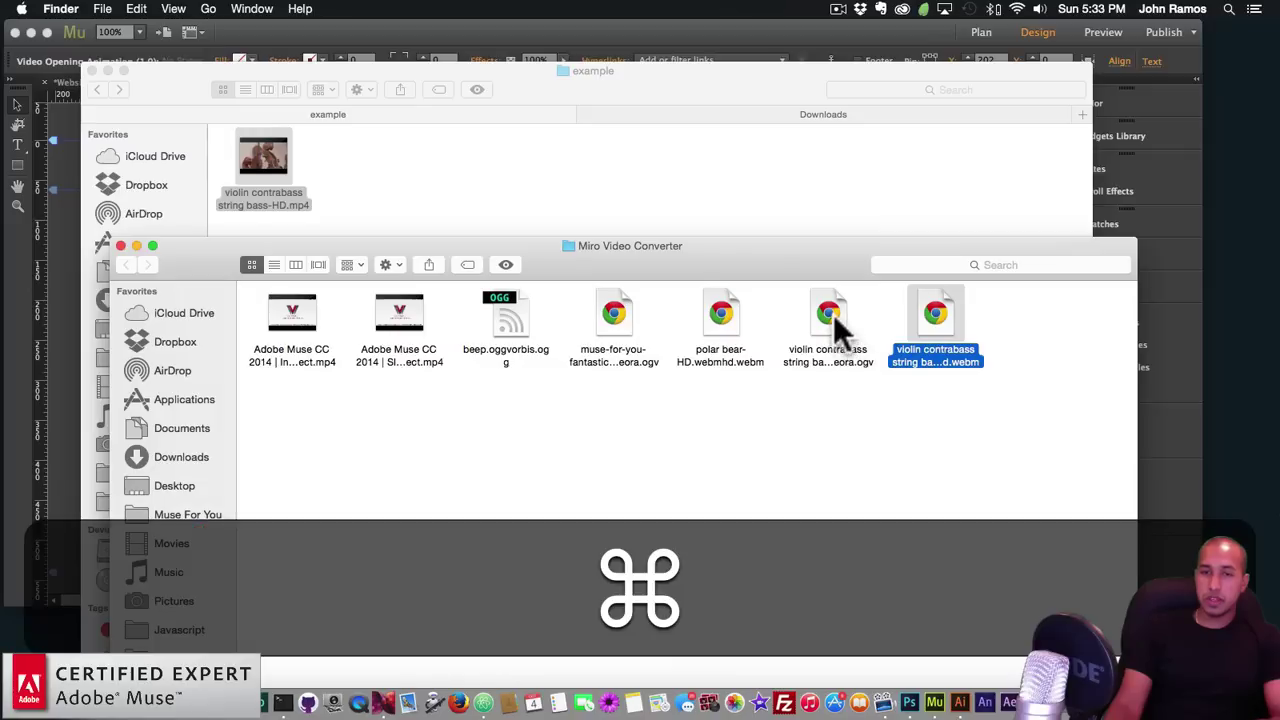
{"action": "left_click", "coordinate": [833, 314], "text": "super"}
{"action": "left_click_drag", "start_coordinate": [828, 320], "coordinate": [460, 186]}
{"action": "left_click", "coordinate": [388, 188]}
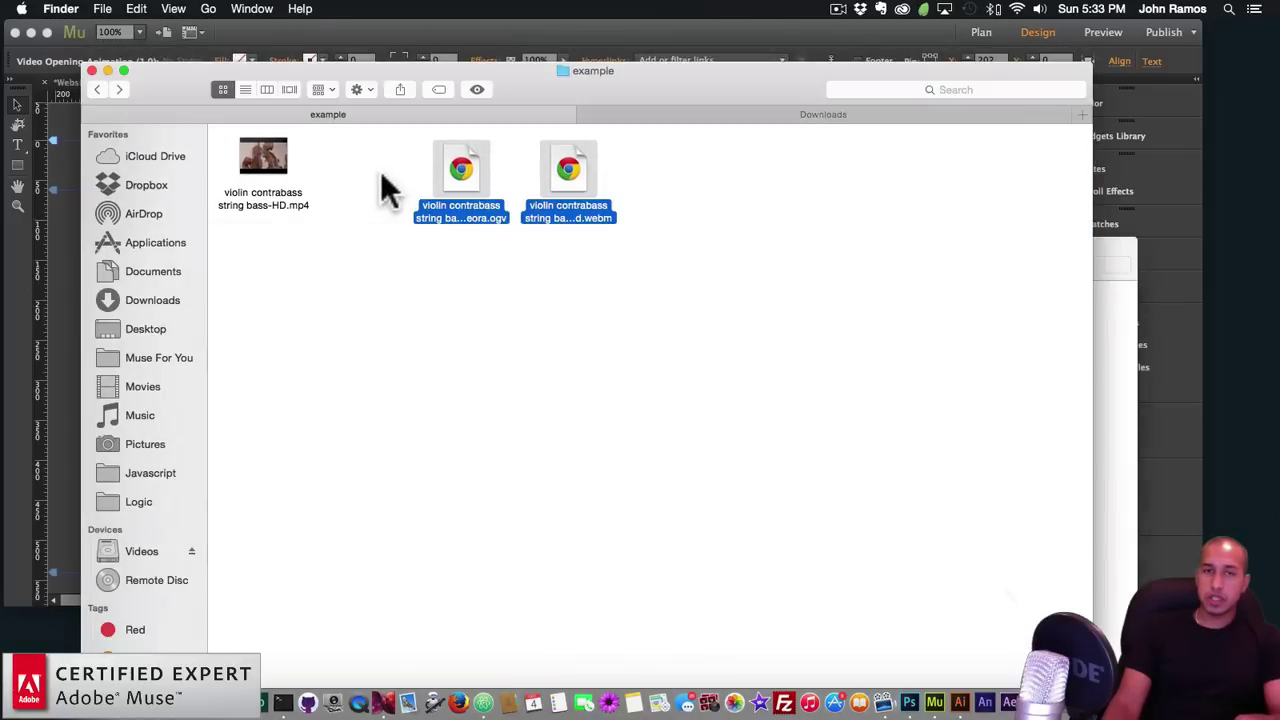
Step: Minimize the Miro Video Converter folder window and line up the violin .ogv and .webm files beside the .mp4 in the example folder
{"action": "left_click", "coordinate": [1100, 362]}
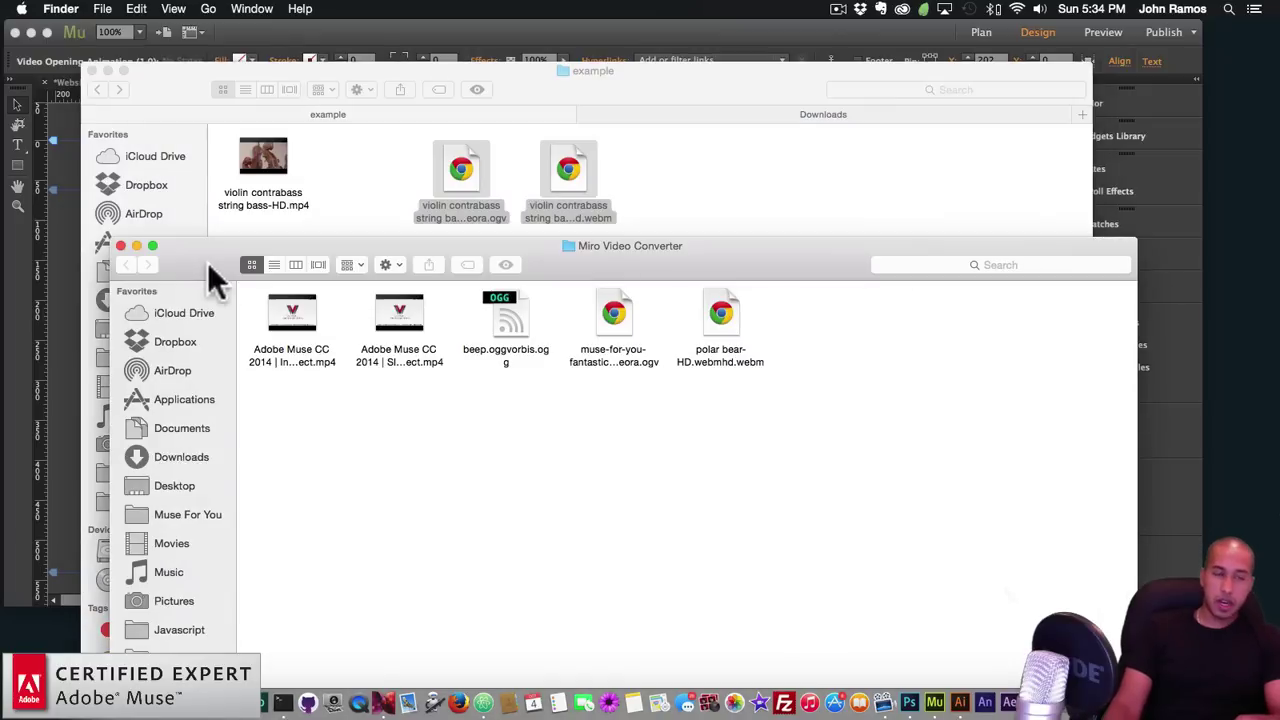
{"action": "left_click", "coordinate": [136, 246]}
{"action": "left_click", "coordinate": [445, 278]}
{"action": "left_click", "coordinate": [462, 185]}
{"action": "left_click_drag", "start_coordinate": [462, 185], "coordinate": [345, 184]}
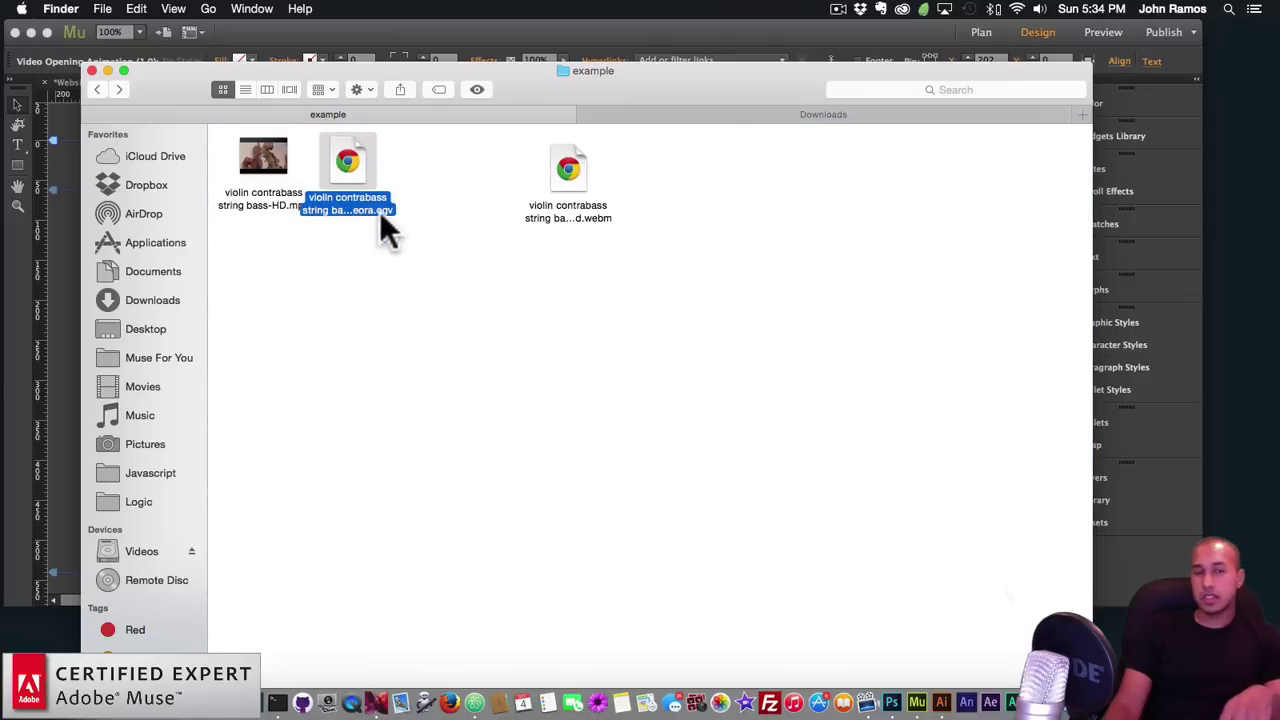
{"action": "left_click", "coordinate": [568, 172]}
{"action": "left_click_drag", "start_coordinate": [568, 172], "coordinate": [430, 183]}
{"action": "left_click_drag", "start_coordinate": [353, 183], "coordinate": [375, 212]}
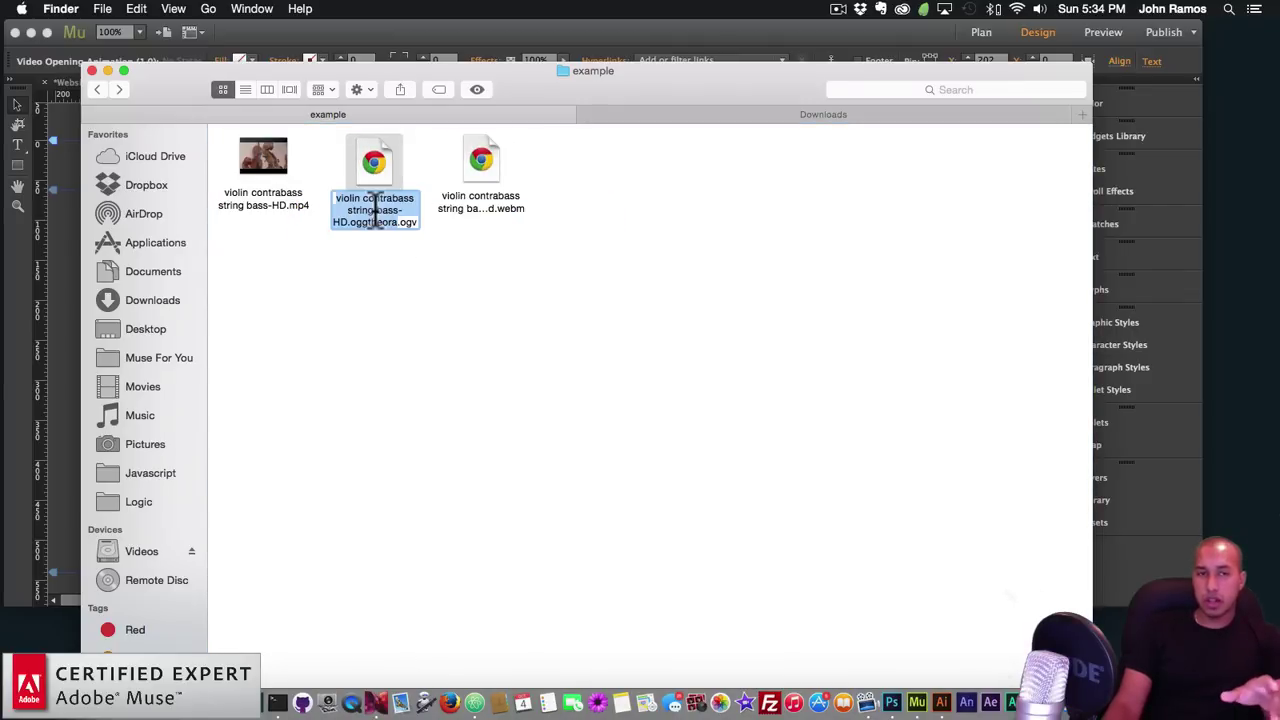
Step: Rename the violin .ogv file to violin contrabass string bass-HD.oggtheora.ogg, accepting the .ogg extension
{"action": "right_click", "coordinate": [366, 201]}
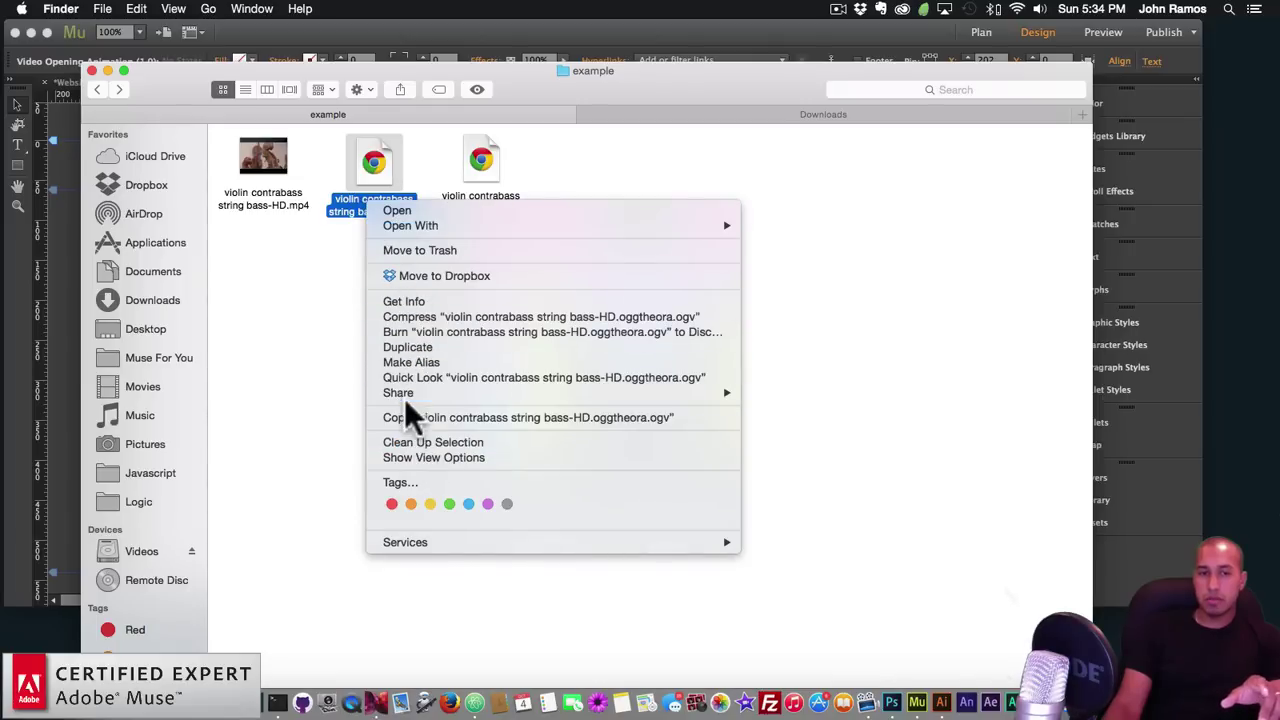
{"action": "left_click", "coordinate": [310, 340]}
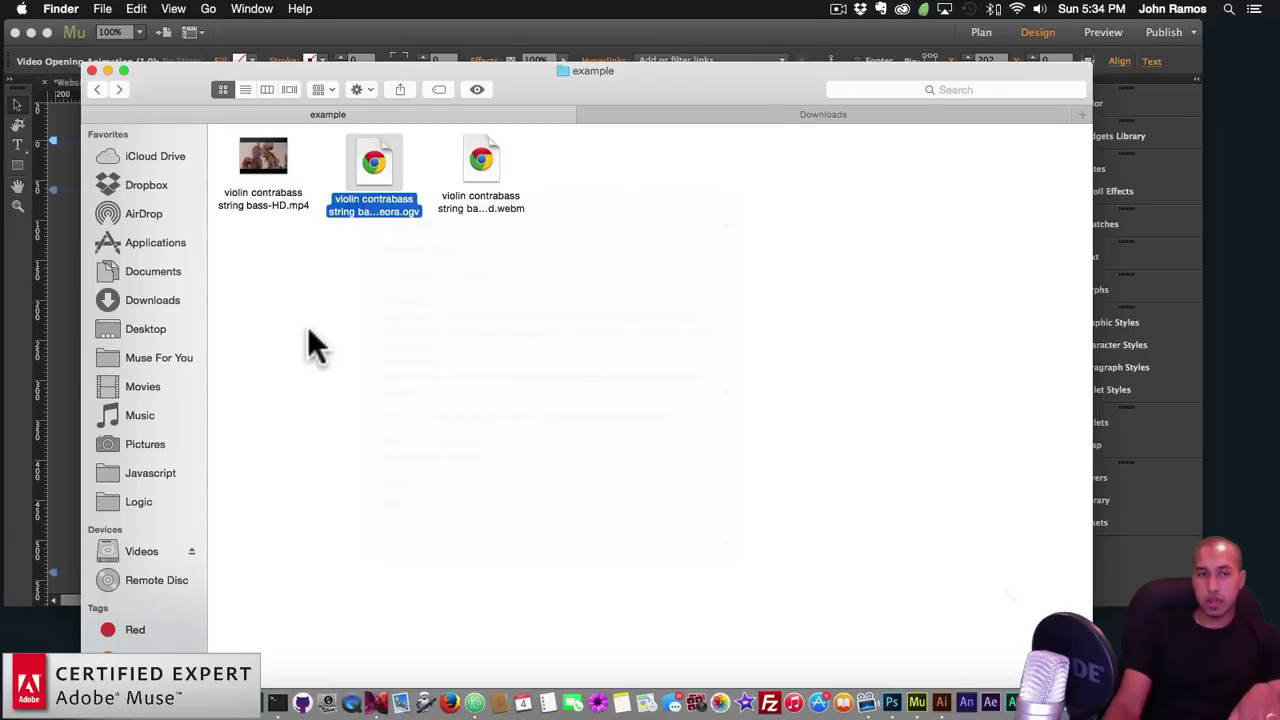
{"action": "left_click", "coordinate": [372, 207]}
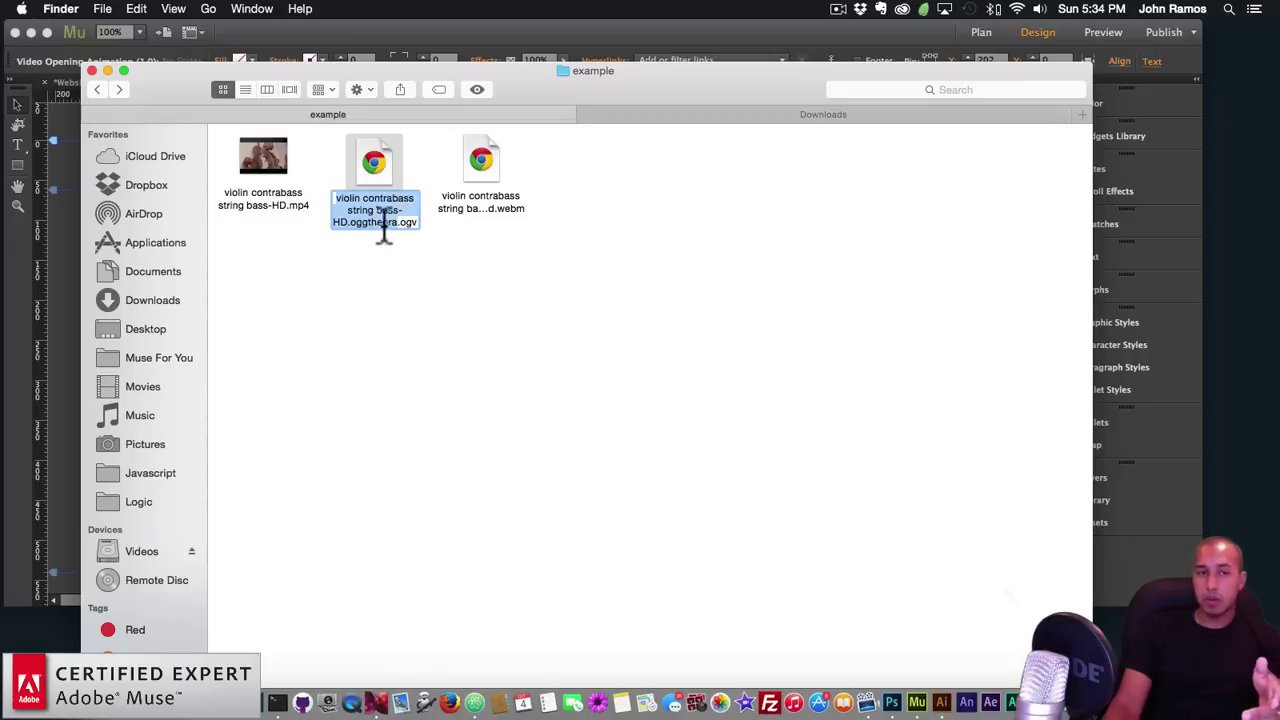
{"action": "key", "text": "Right"}
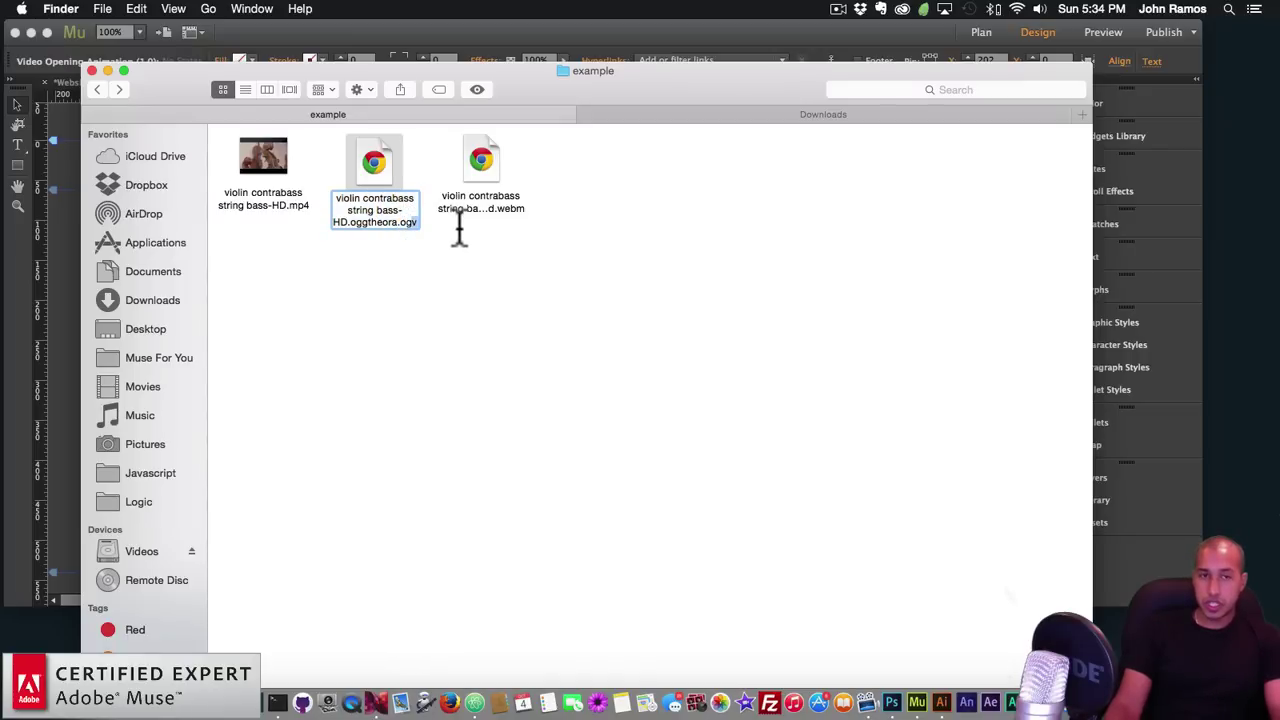
{"action": "key", "text": "BackSpace"}
{"action": "type", "text": "g"}
{"action": "key", "text": "Return"}
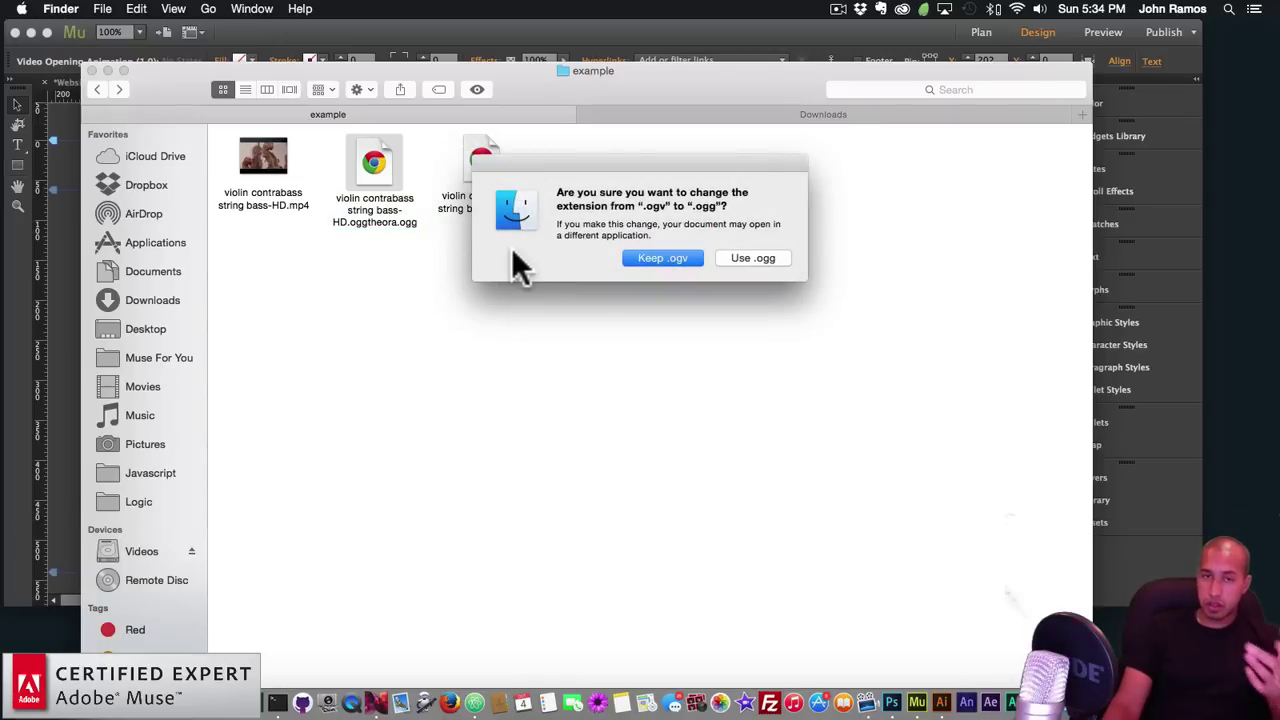
{"action": "left_click", "coordinate": [759, 258]}
{"action": "left_click", "coordinate": [560, 276]}
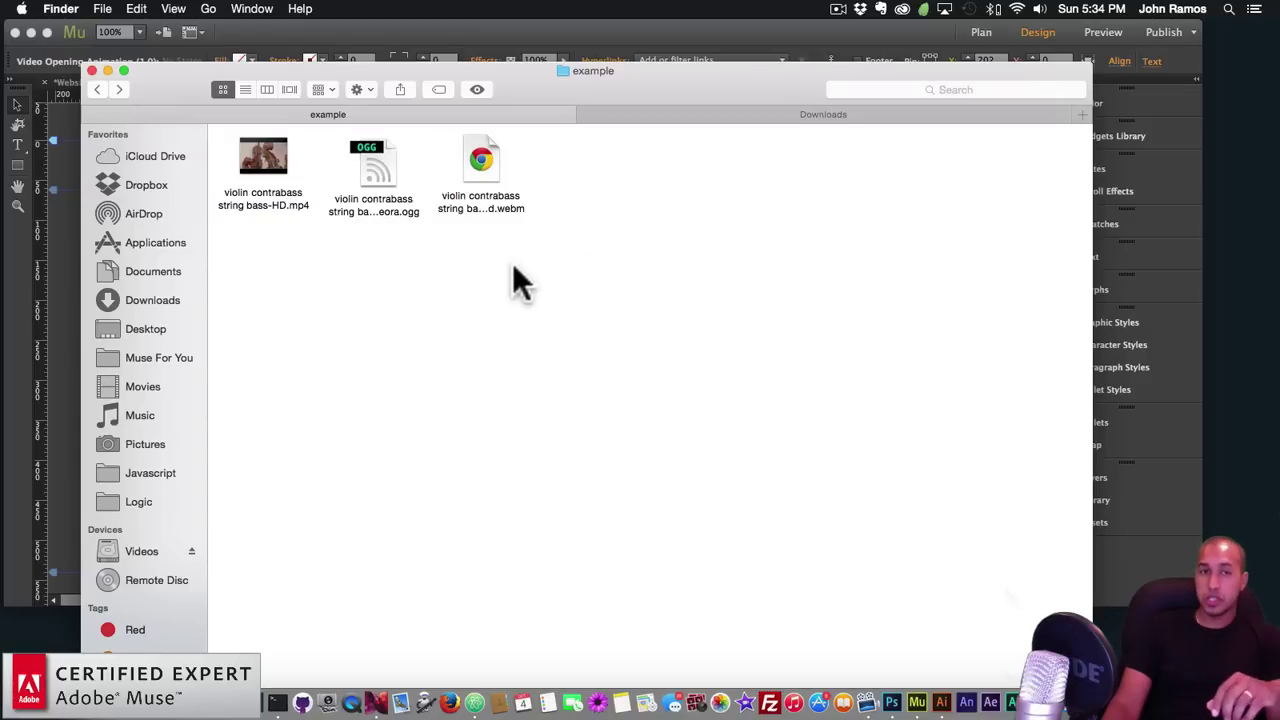
{"action": "left_click", "coordinate": [415, 193]}
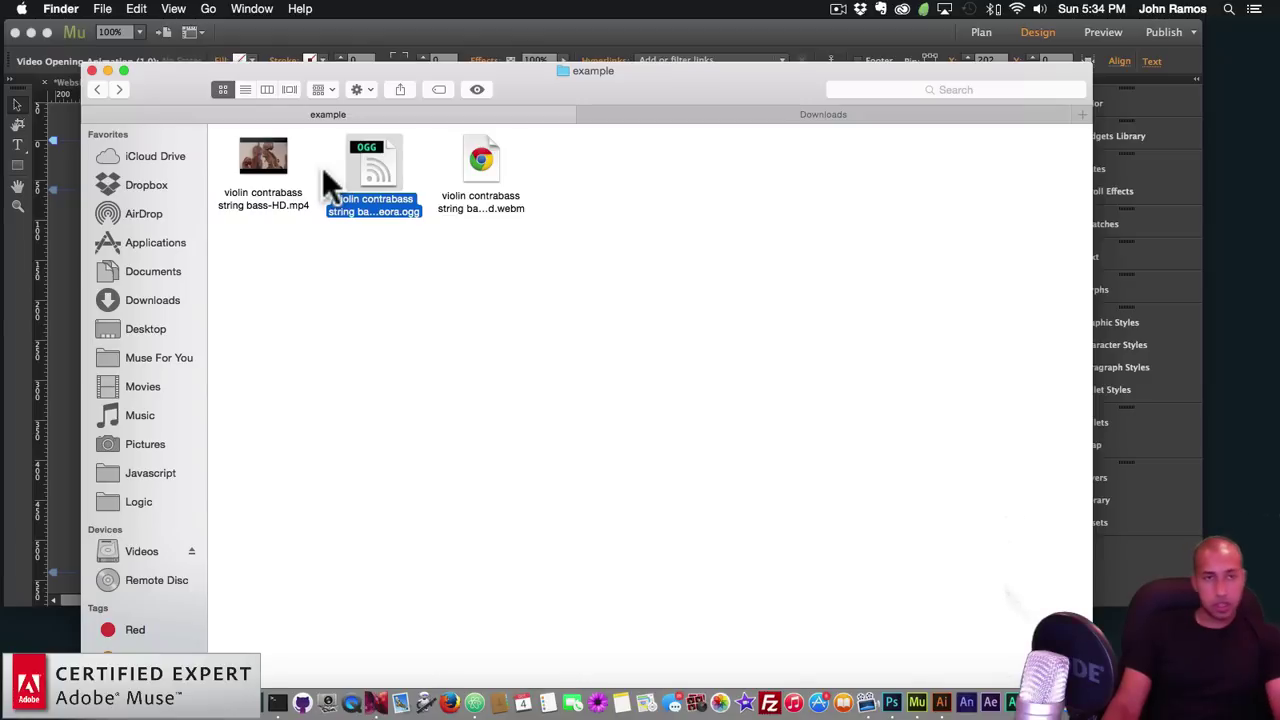
{"action": "left_click", "coordinate": [481, 172]}
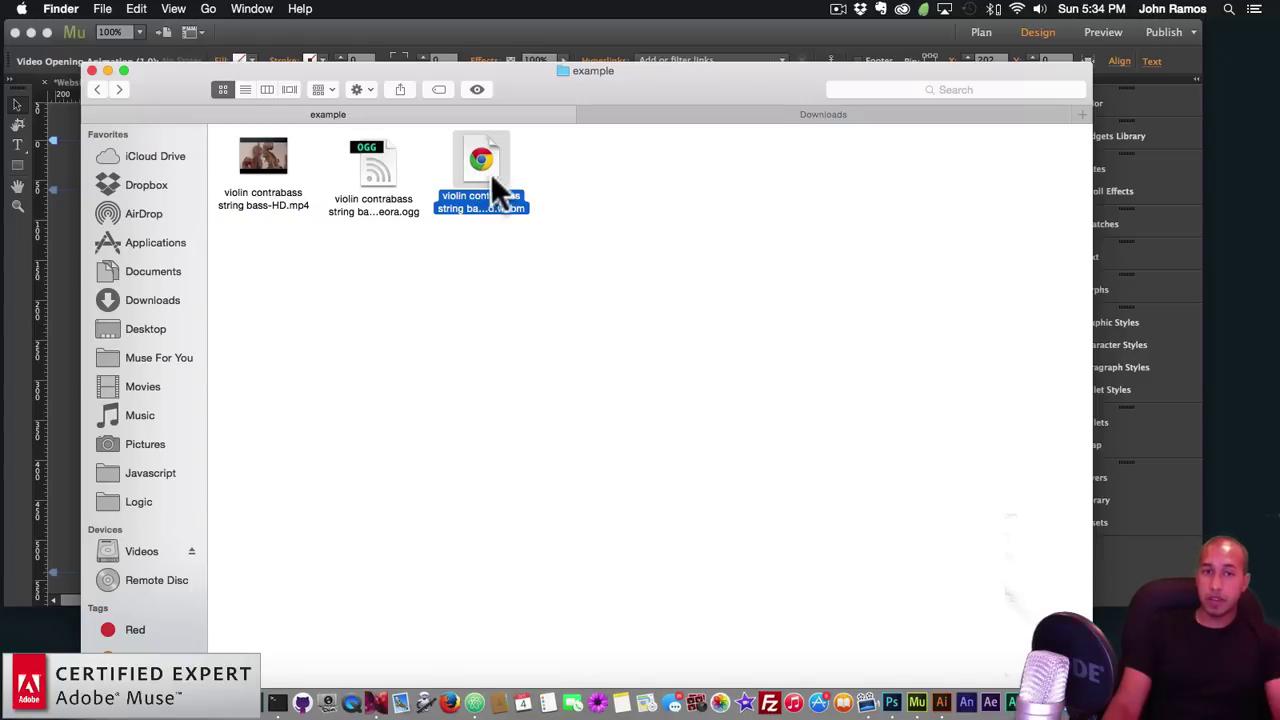
{"action": "left_click_drag", "start_coordinate": [567, 272], "coordinate": [220, 145]}
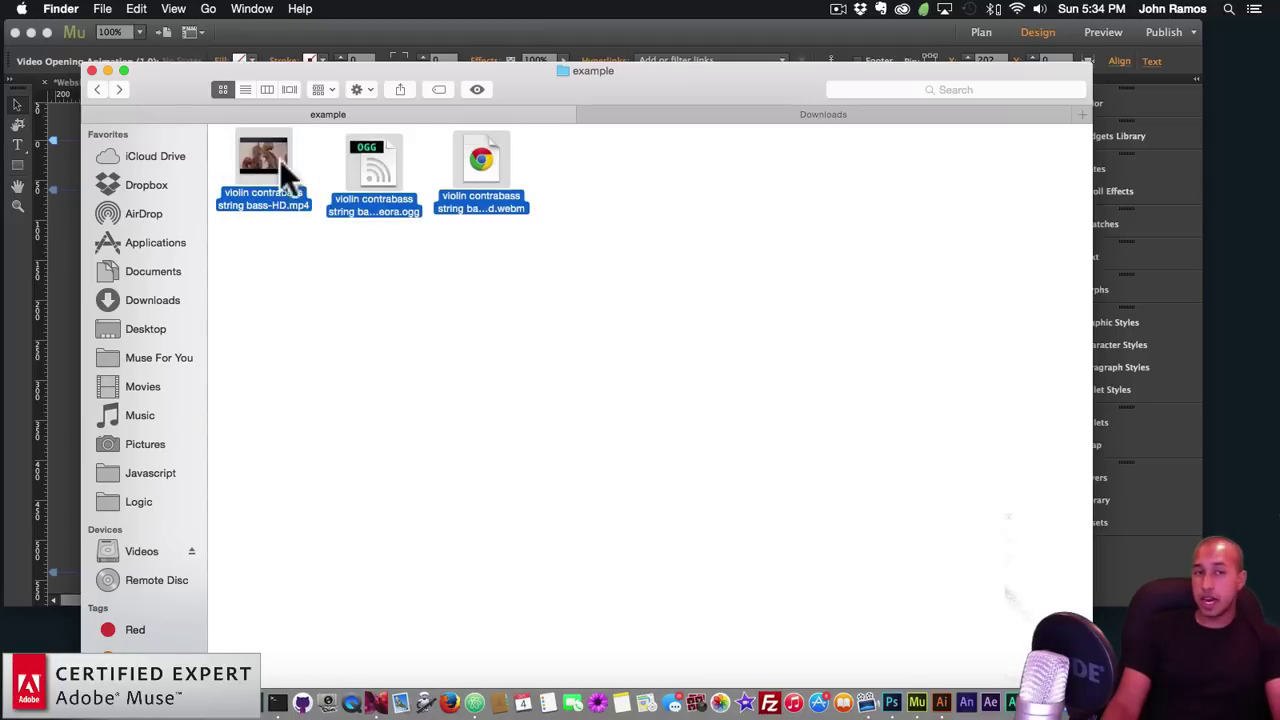
{"action": "left_click", "coordinate": [555, 250]}
{"action": "left_click_drag", "start_coordinate": [557, 251], "coordinate": [255, 160]}
{"action": "left_click", "coordinate": [537, 314]}
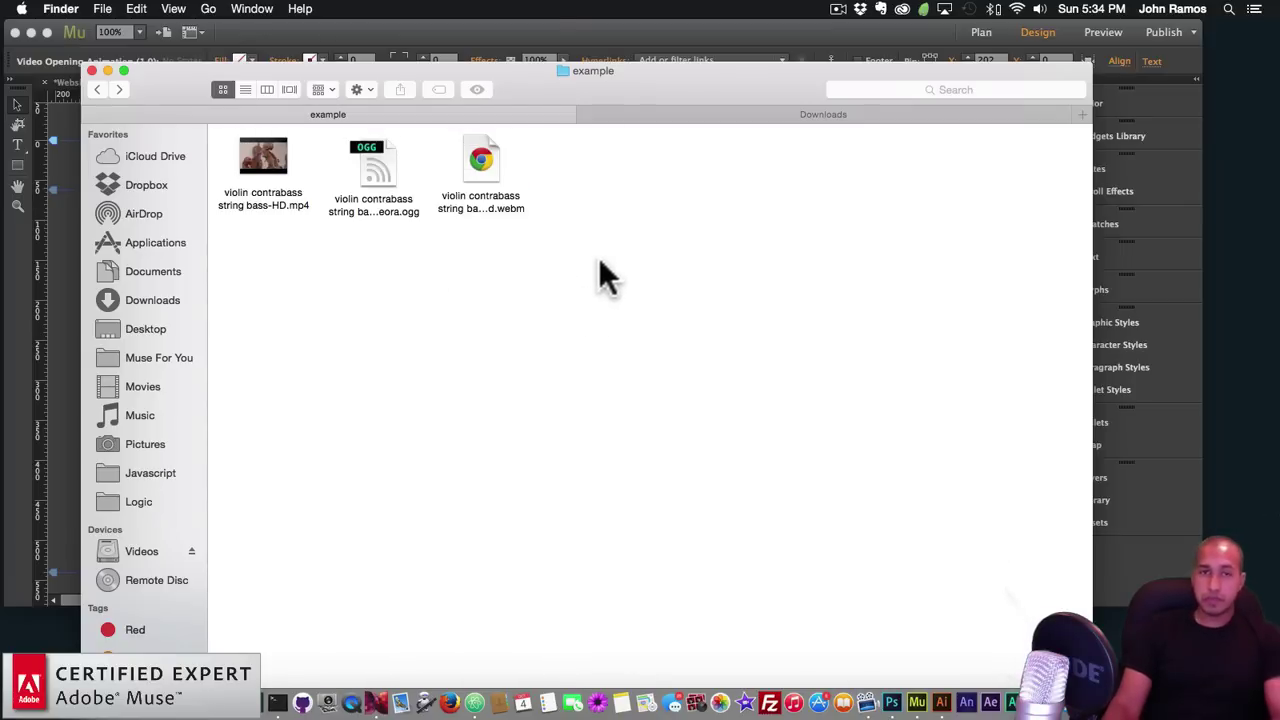
Step: Switch to Adobe Muse and set the Video Opening Animation widget's MP4 file to violin contrabass string bass-HD.mp4 from the video/example folder
{"action": "left_click", "coordinate": [527, 42]}
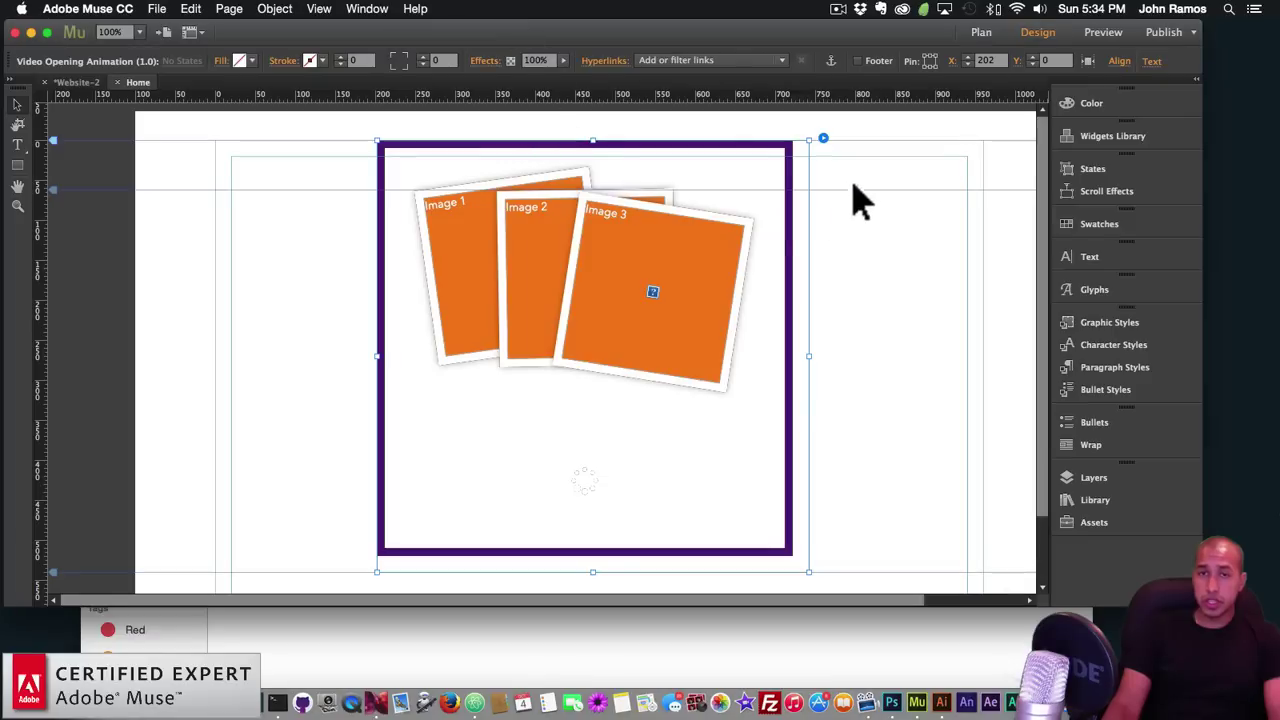
{"action": "left_click", "coordinate": [823, 139]}
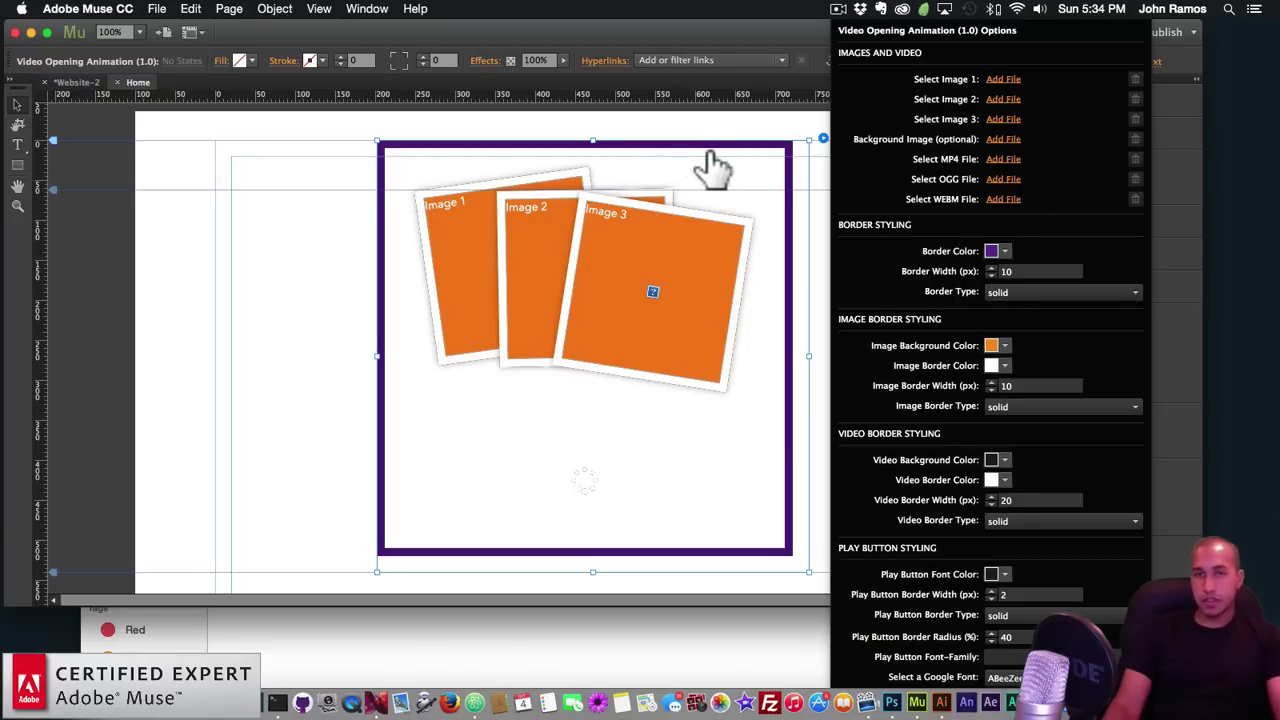
{"action": "left_click", "coordinate": [951, 145]}
{"action": "left_click", "coordinate": [644, 56]}
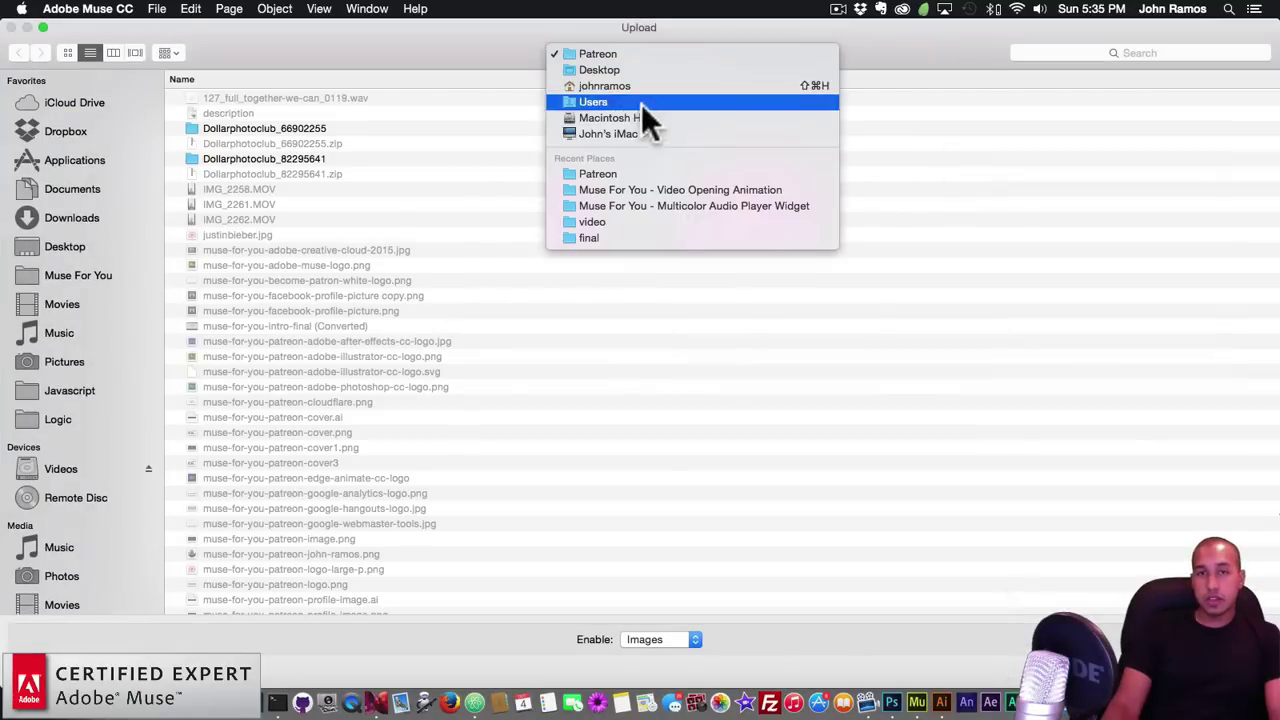
{"action": "left_click", "coordinate": [633, 189]}
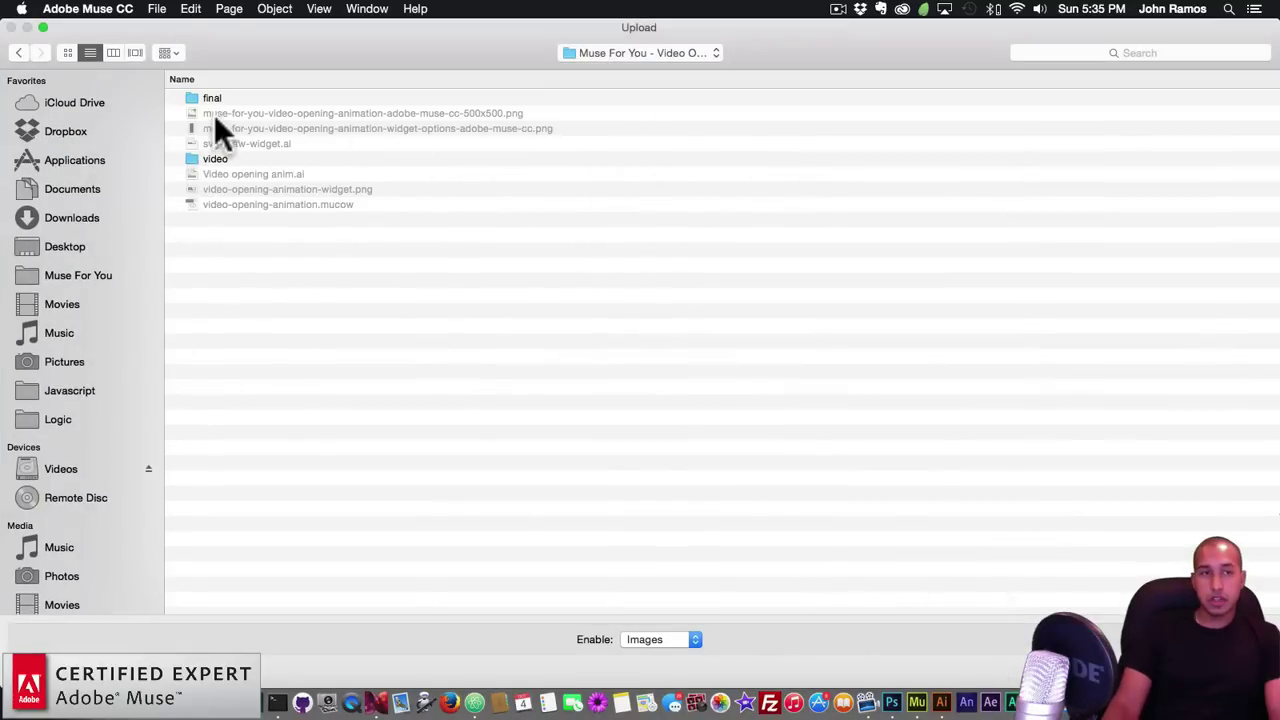
{"action": "double_click", "coordinate": [210, 160]}
{"action": "left_click", "coordinate": [225, 143]}
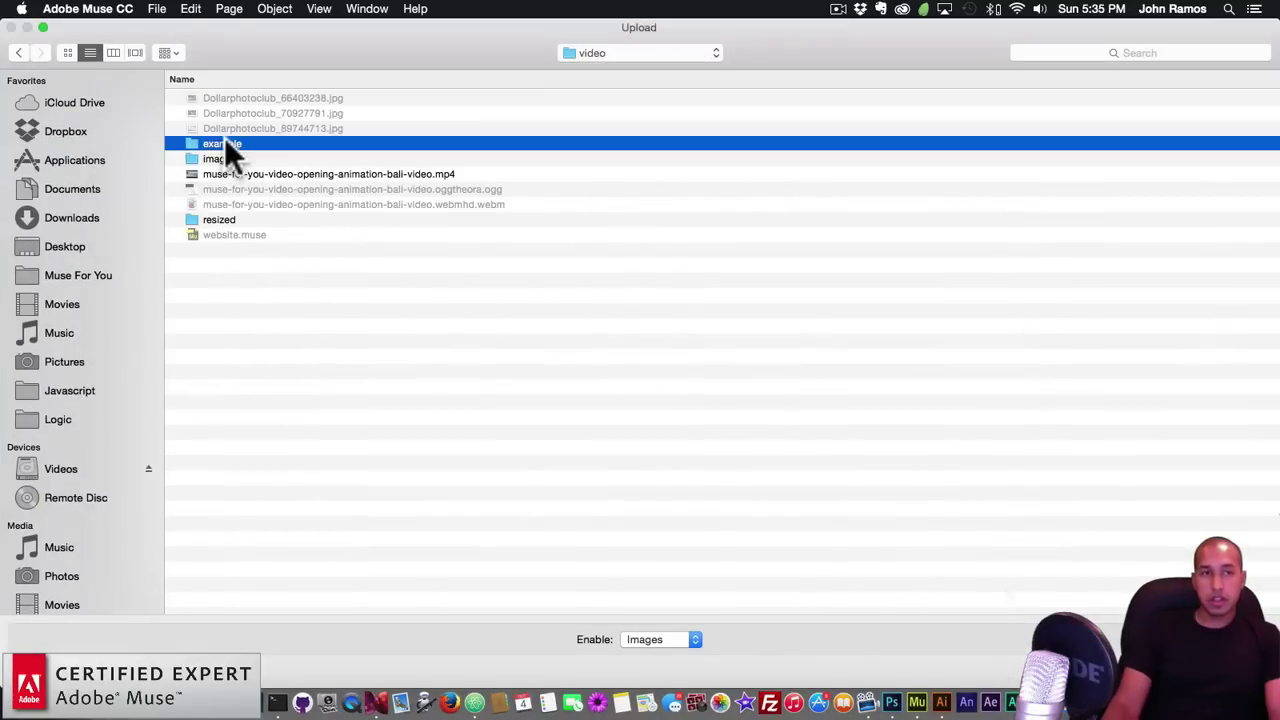
{"action": "double_click", "coordinate": [227, 142]}
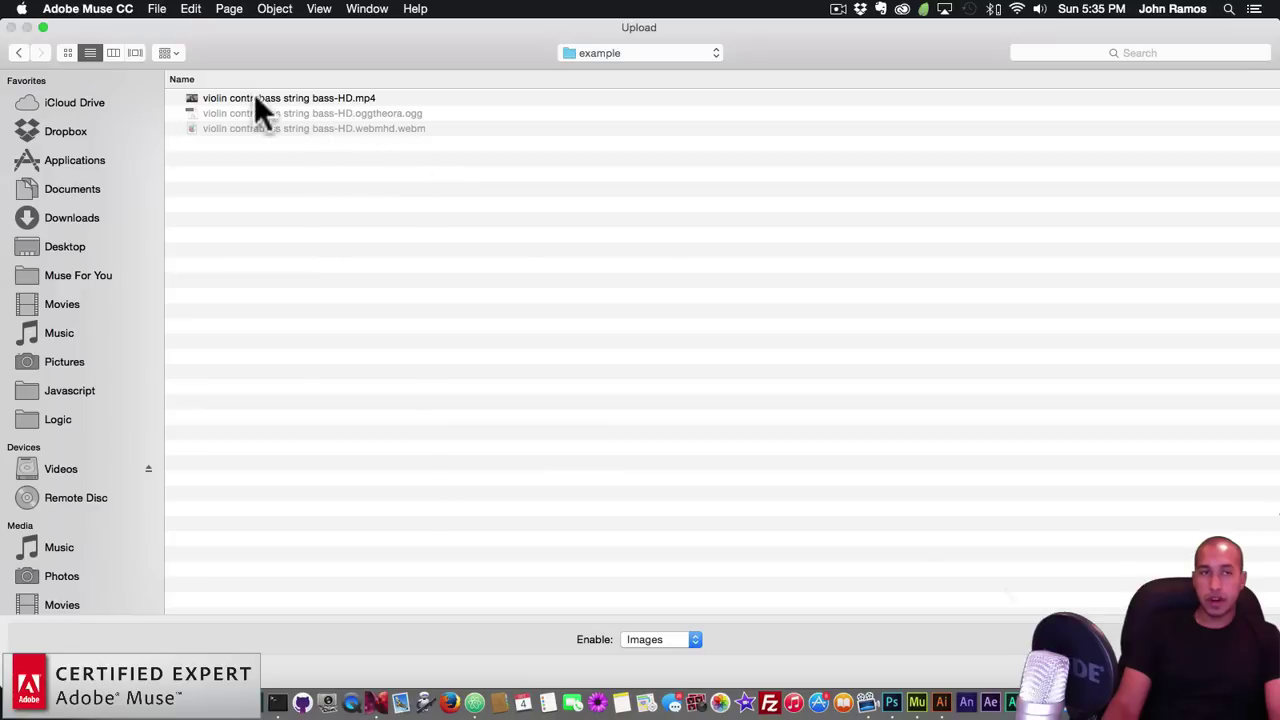
{"action": "left_click", "coordinate": [317, 98]}
{"action": "double_click", "coordinate": [323, 97]}
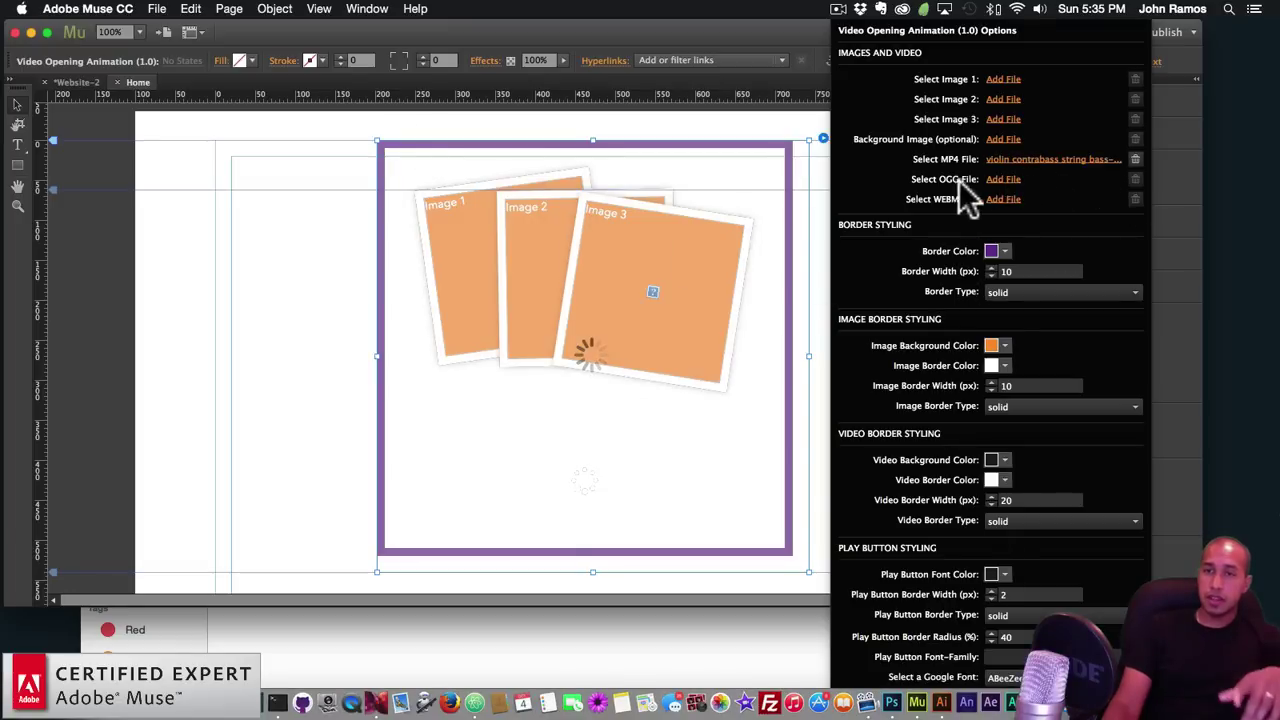
Step: Set the widget's OGG file to violin contrabass string bass-HD.oggtheora.ogg and its WEBM file to violin contrabass string bass-HD.webmhd.webm
{"action": "left_click", "coordinate": [1005, 180]}
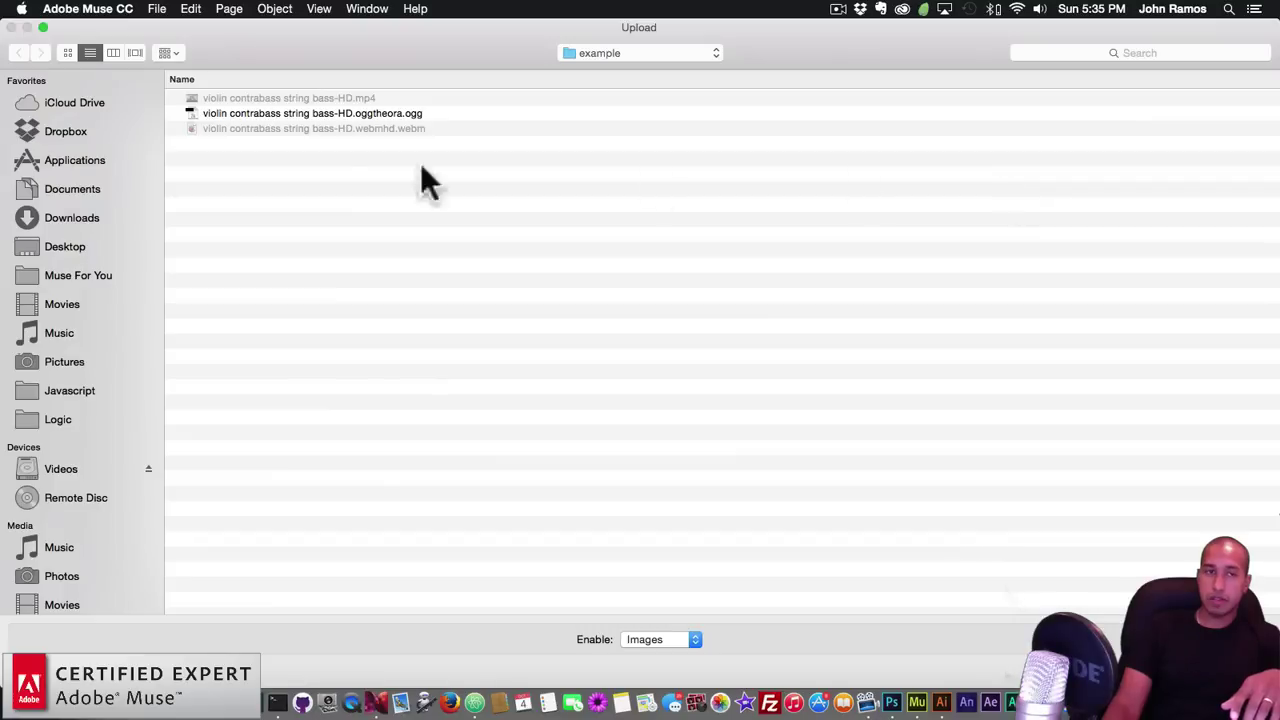
{"action": "double_click", "coordinate": [392, 113]}
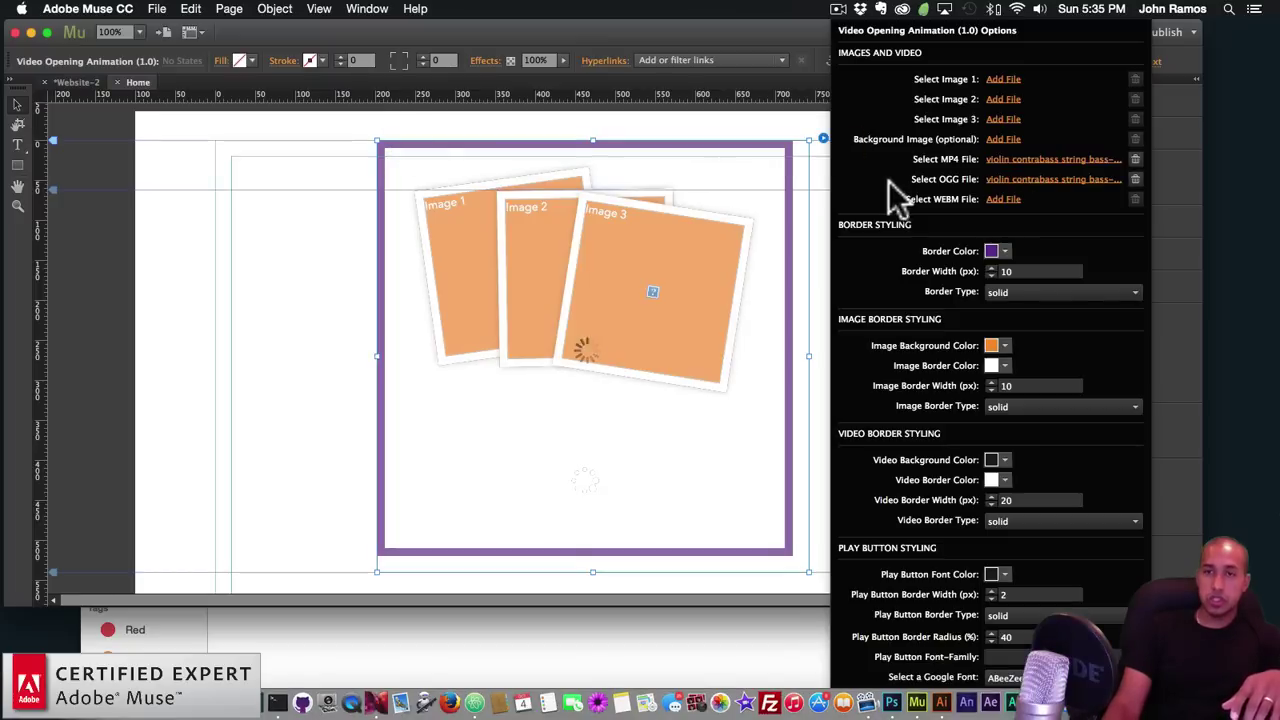
{"action": "left_click", "coordinate": [1003, 199]}
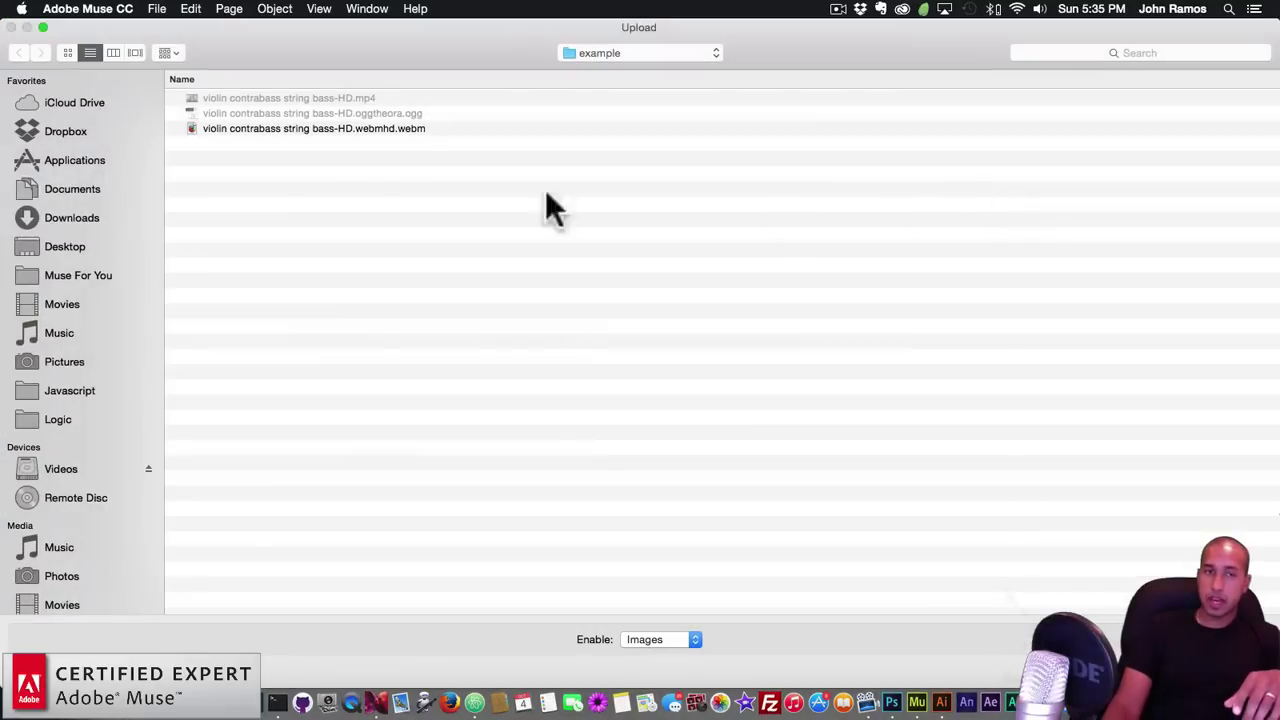
{"action": "double_click", "coordinate": [385, 128]}
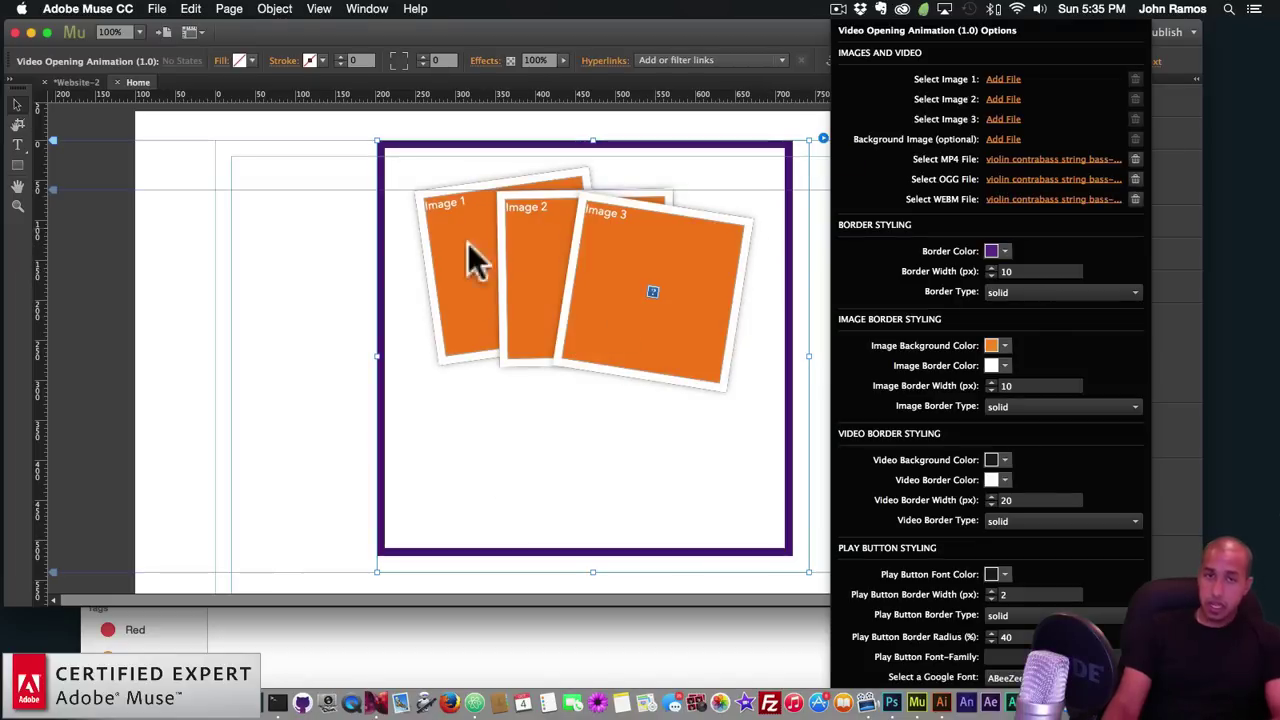
Step: Set the widget's Image 1 to muse-for-you-video-opening-animation-bali-1.jpg from the video folder's resized subfolder
{"action": "left_click", "coordinate": [1006, 84]}
{"action": "left_click", "coordinate": [593, 50]}
{"action": "left_click", "coordinate": [589, 66]}
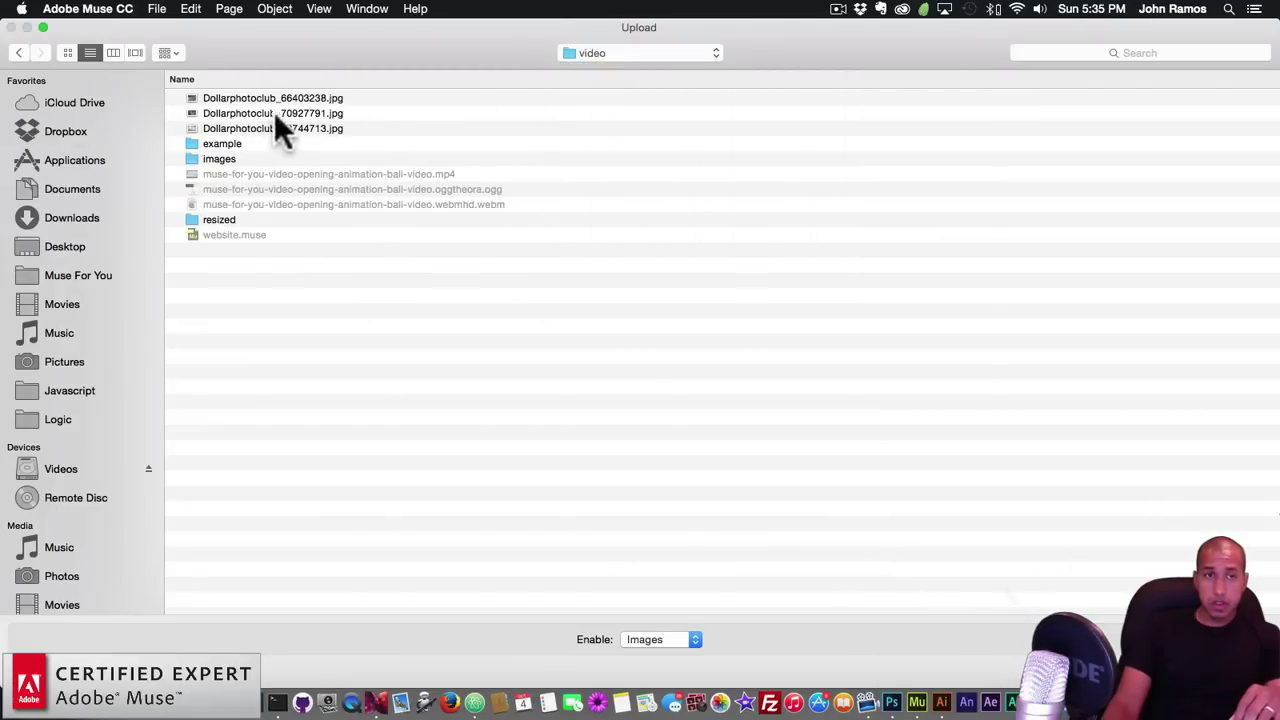
{"action": "double_click", "coordinate": [221, 220]}
{"action": "left_click", "coordinate": [349, 98]}
{"action": "double_click", "coordinate": [349, 98]}
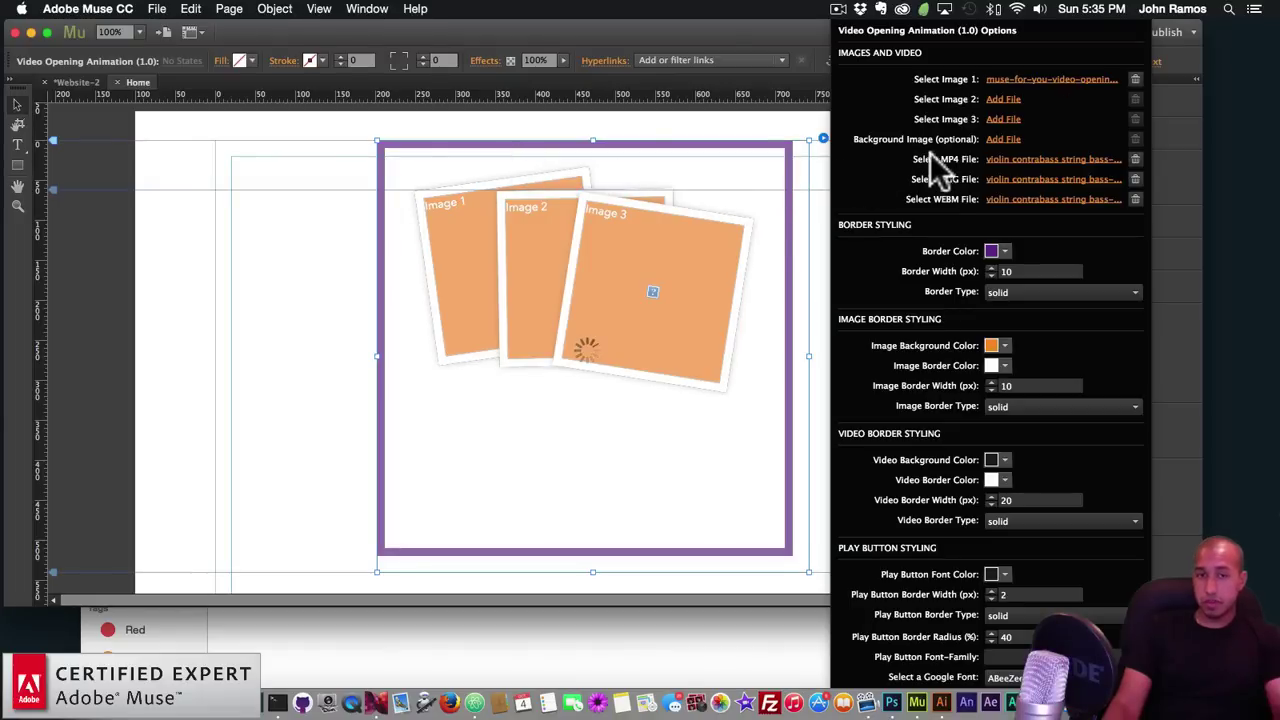
Step: Set the widget's Image 2 to muse-for-you-video-opening-animation-bali-2.jpg and Image 3 to muse-for-you-video-opening-animation-bali-3.jpg
{"action": "left_click", "coordinate": [1005, 99]}
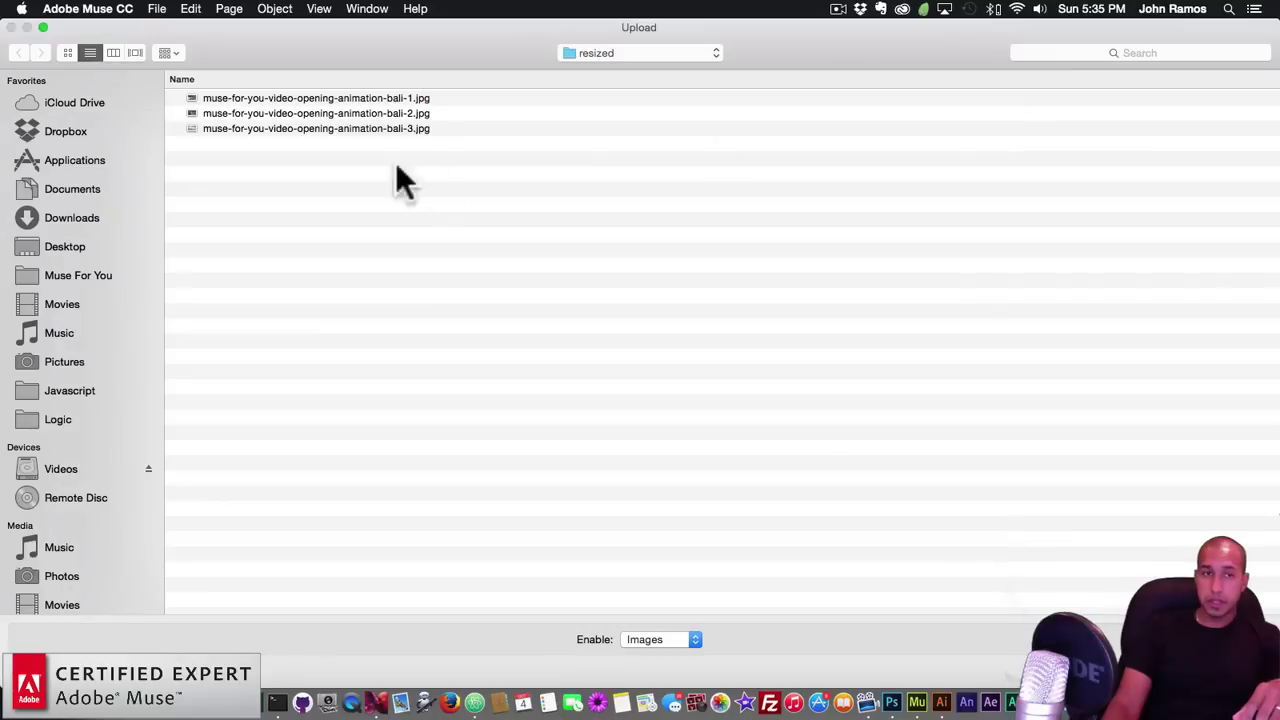
{"action": "double_click", "coordinate": [404, 114]}
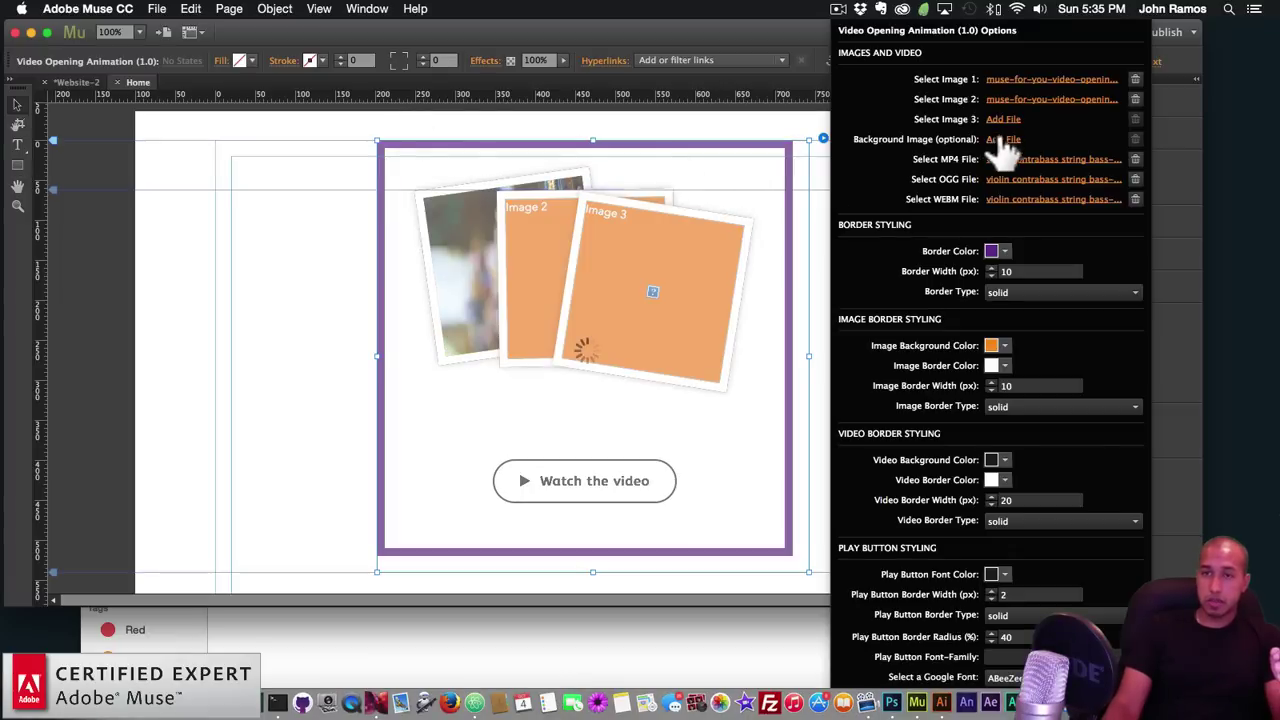
{"action": "left_click", "coordinate": [1000, 119]}
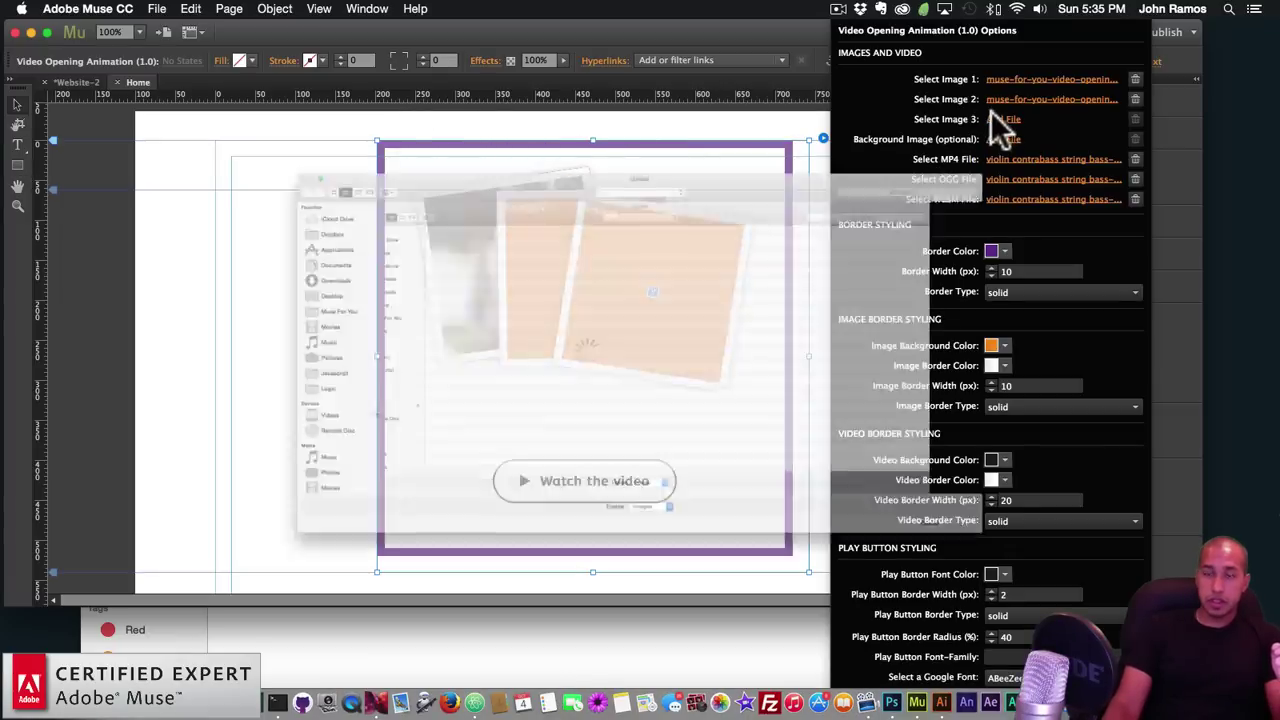
{"action": "double_click", "coordinate": [373, 128]}
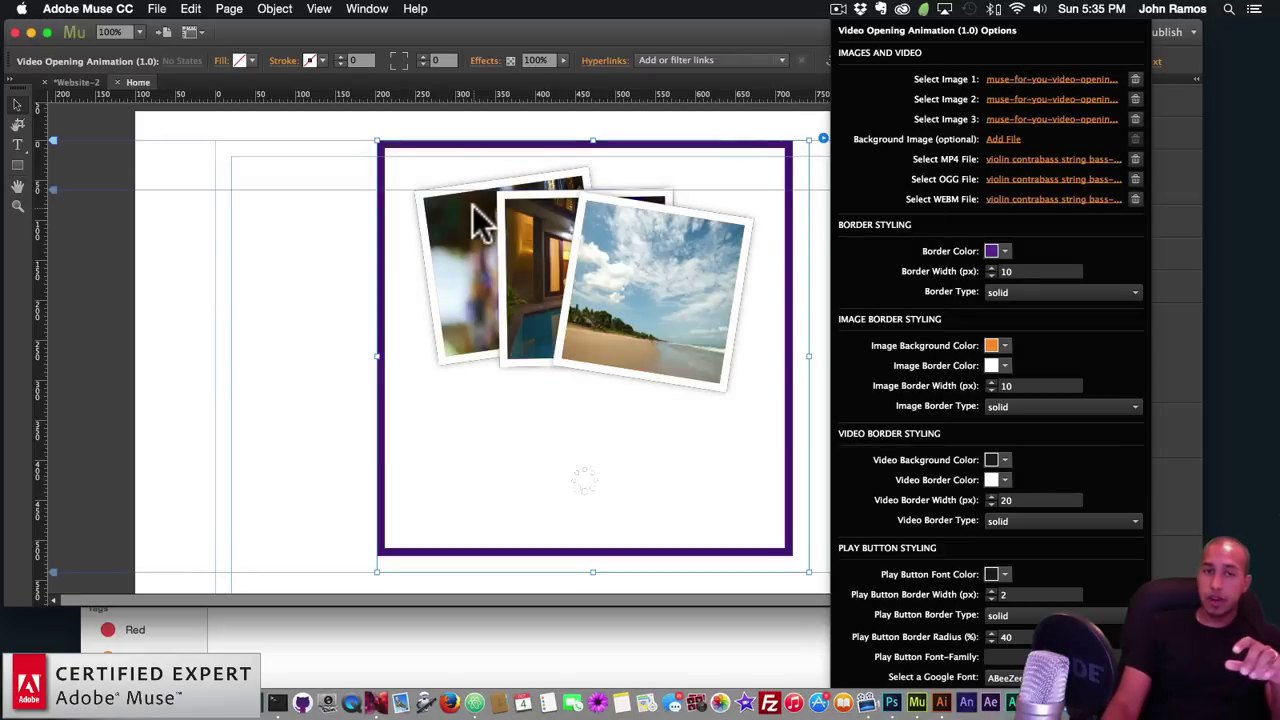
Step: Close the widget options, preview the page and play the widget's video to check the opening animation
{"action": "left_click", "coordinate": [288, 280]}
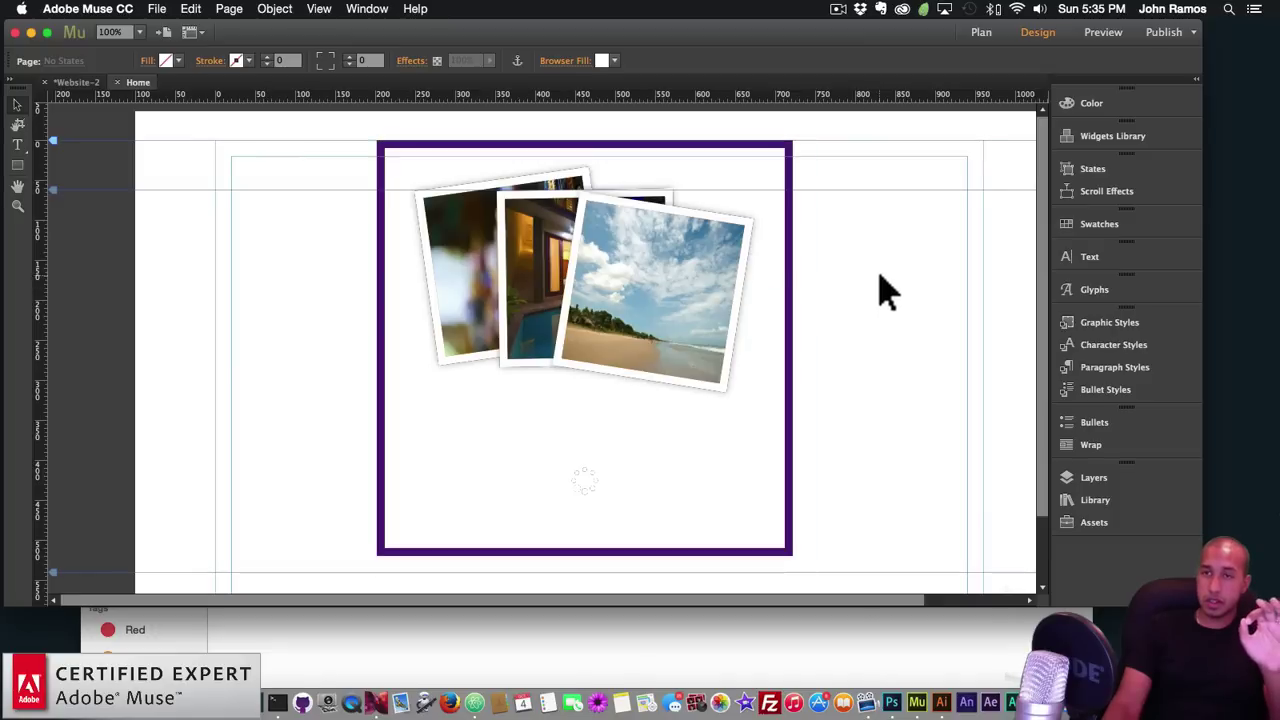
{"action": "left_click", "coordinate": [1101, 36]}
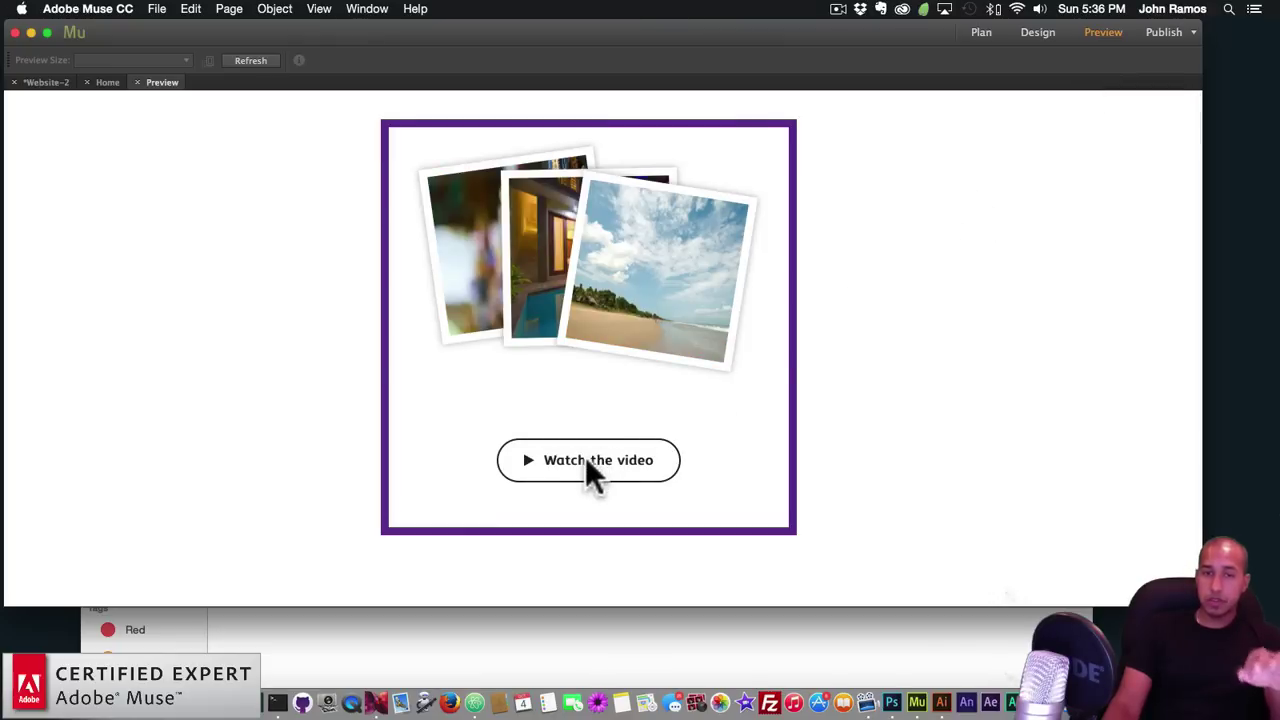
{"action": "left_click", "coordinate": [577, 458]}
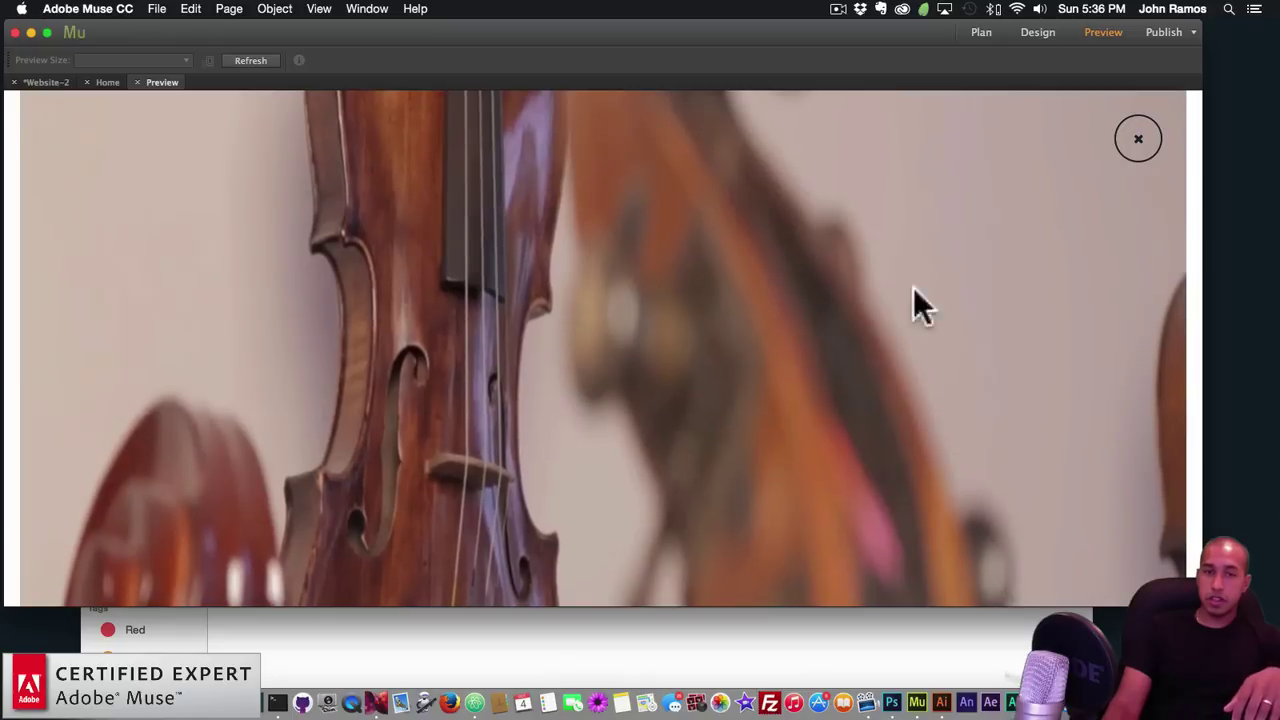
Step: Close the video playing in the preview, switch to Chrome and open momentsapp.com in a new tab
{"action": "left_click", "coordinate": [1137, 140]}
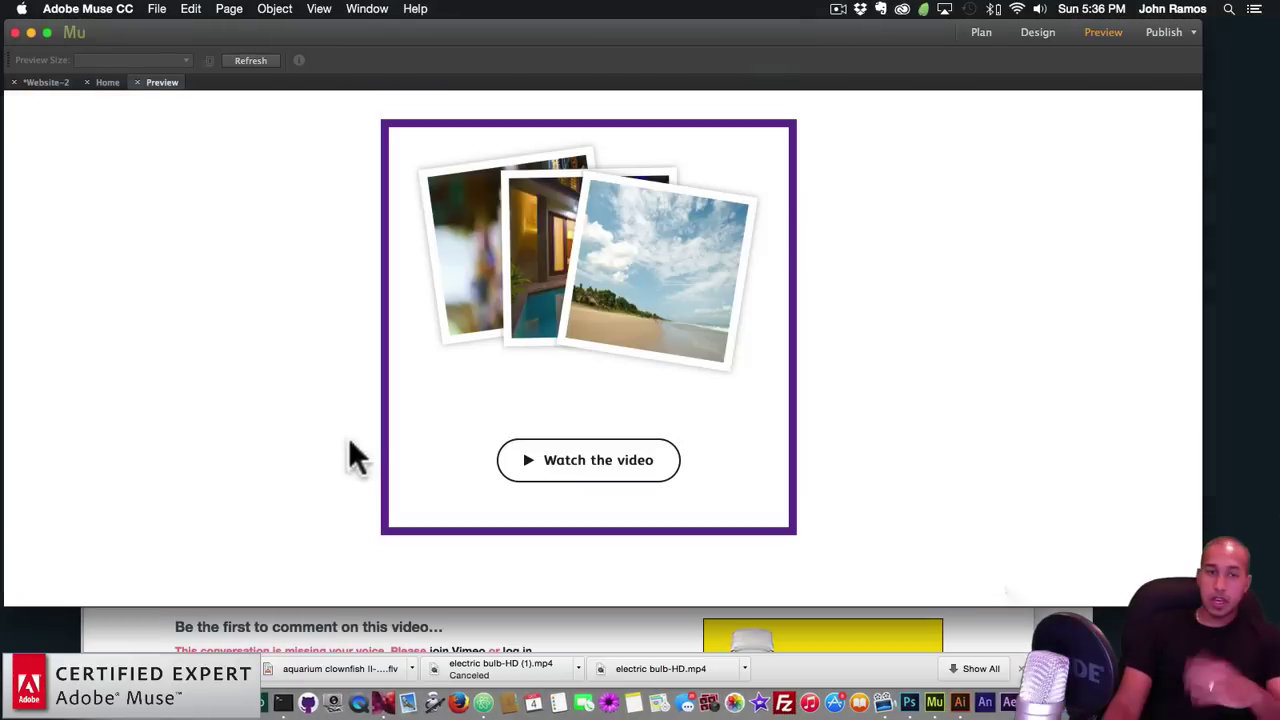
{"action": "left_click", "coordinate": [122, 690]}
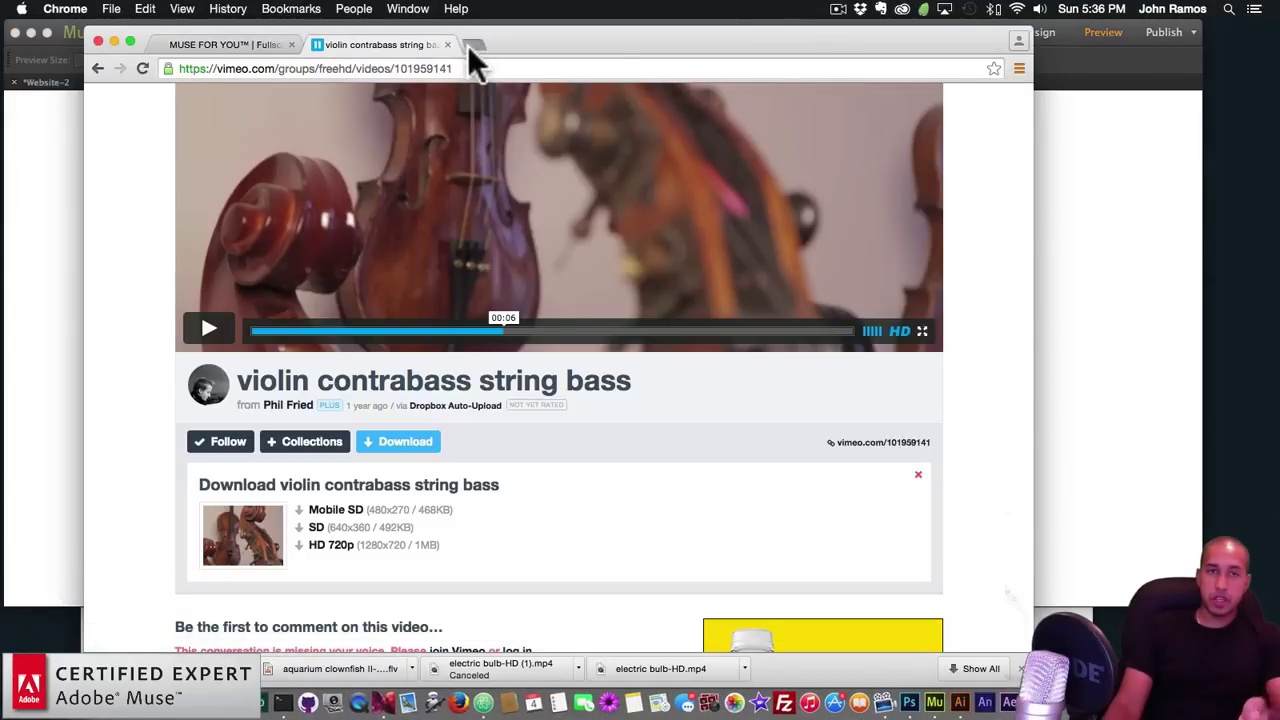
{"action": "left_click", "coordinate": [472, 44]}
{"action": "type", "text": "momentsapp.com"}
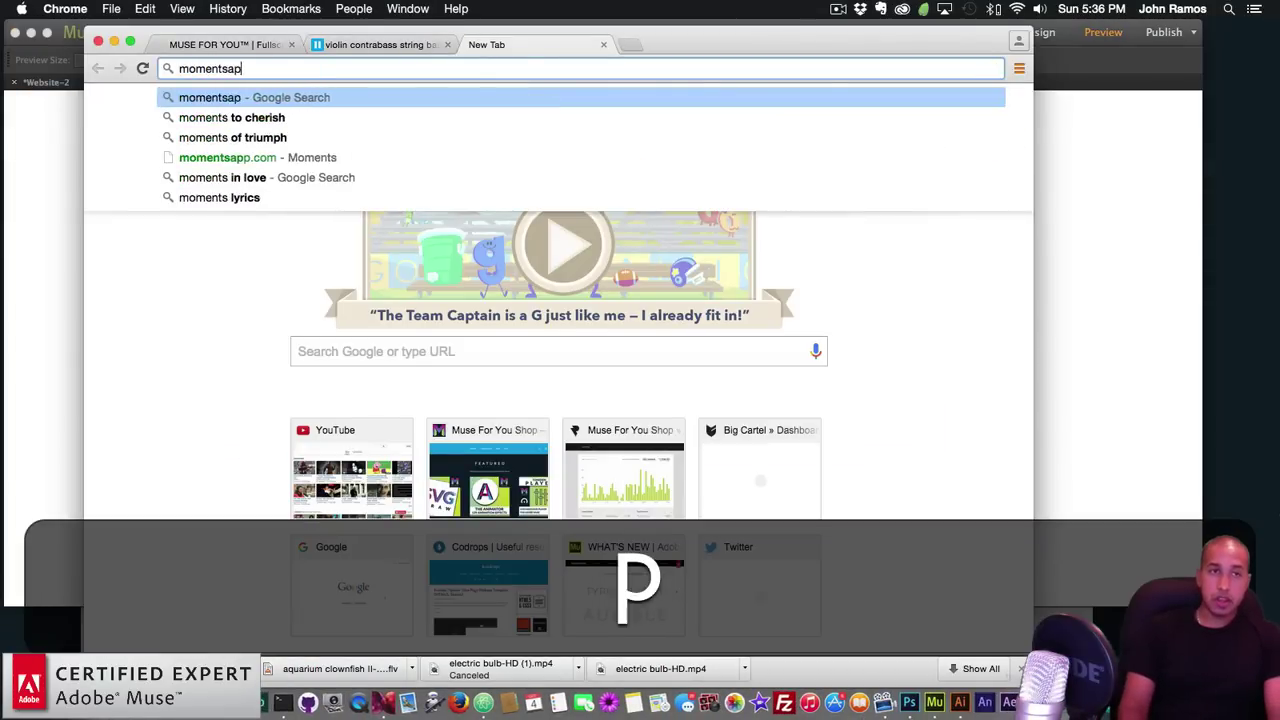
{"action": "key", "text": "Return"}
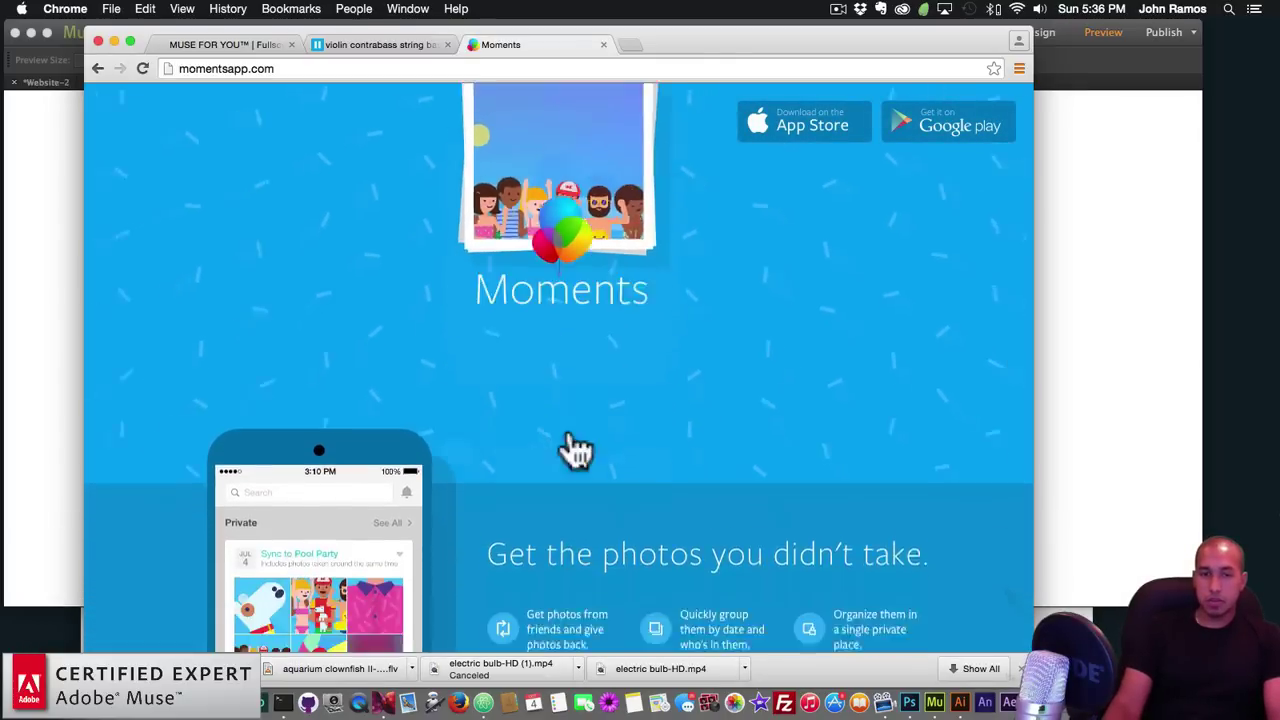
Step: Play and close the Moments site's intro video for comparison, close its tab and return to Adobe Muse
{"action": "scroll", "coordinate": [575, 450], "scroll_direction": "up", "scroll_amount": 4}
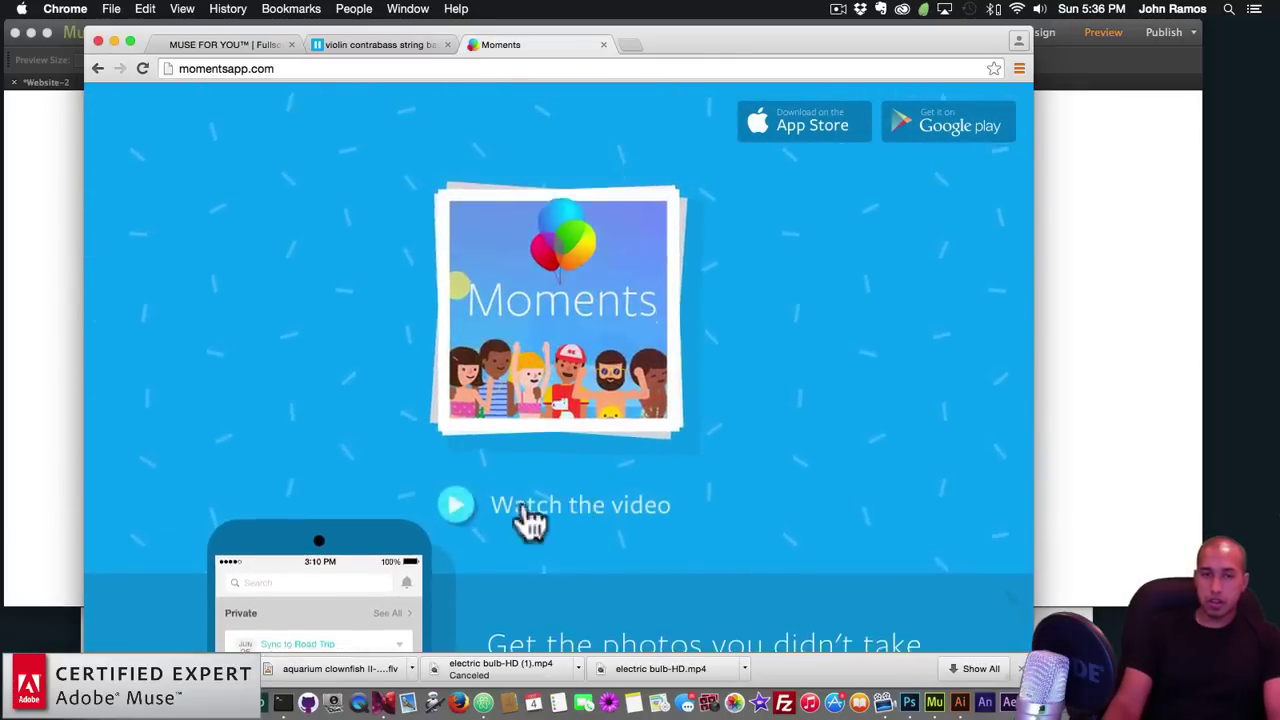
{"action": "left_click", "coordinate": [545, 520]}
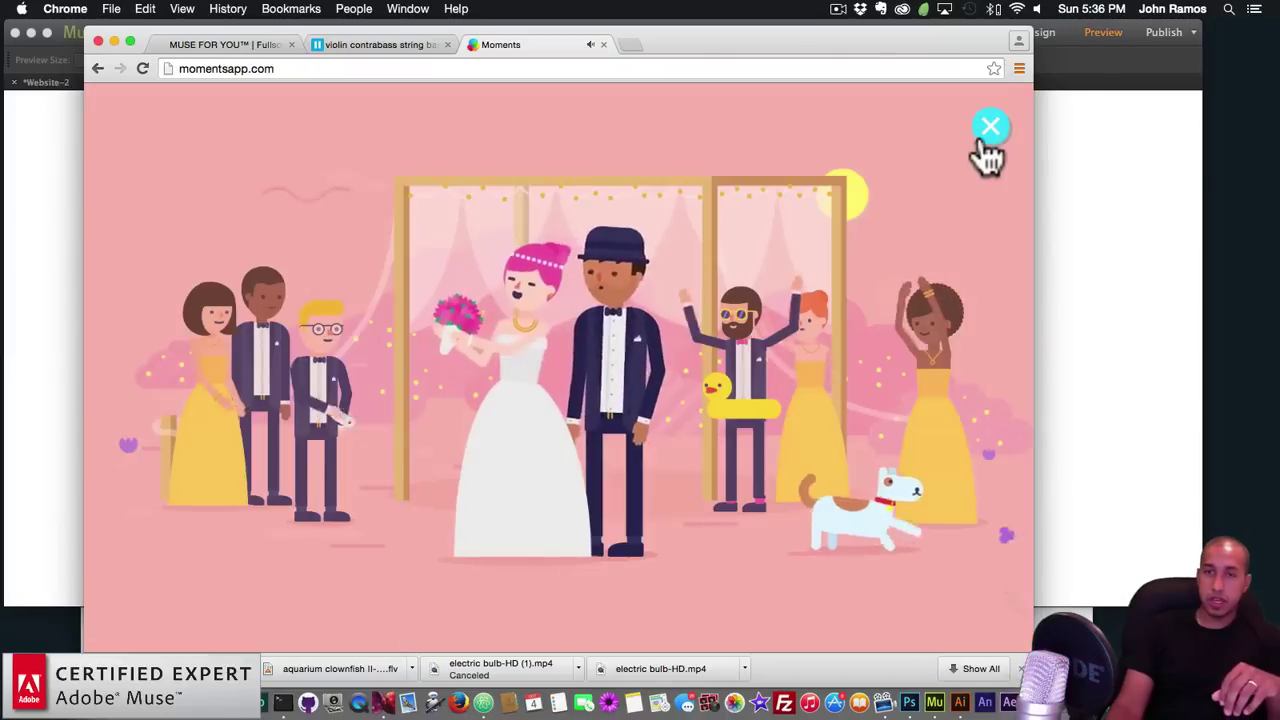
{"action": "left_click", "coordinate": [991, 130]}
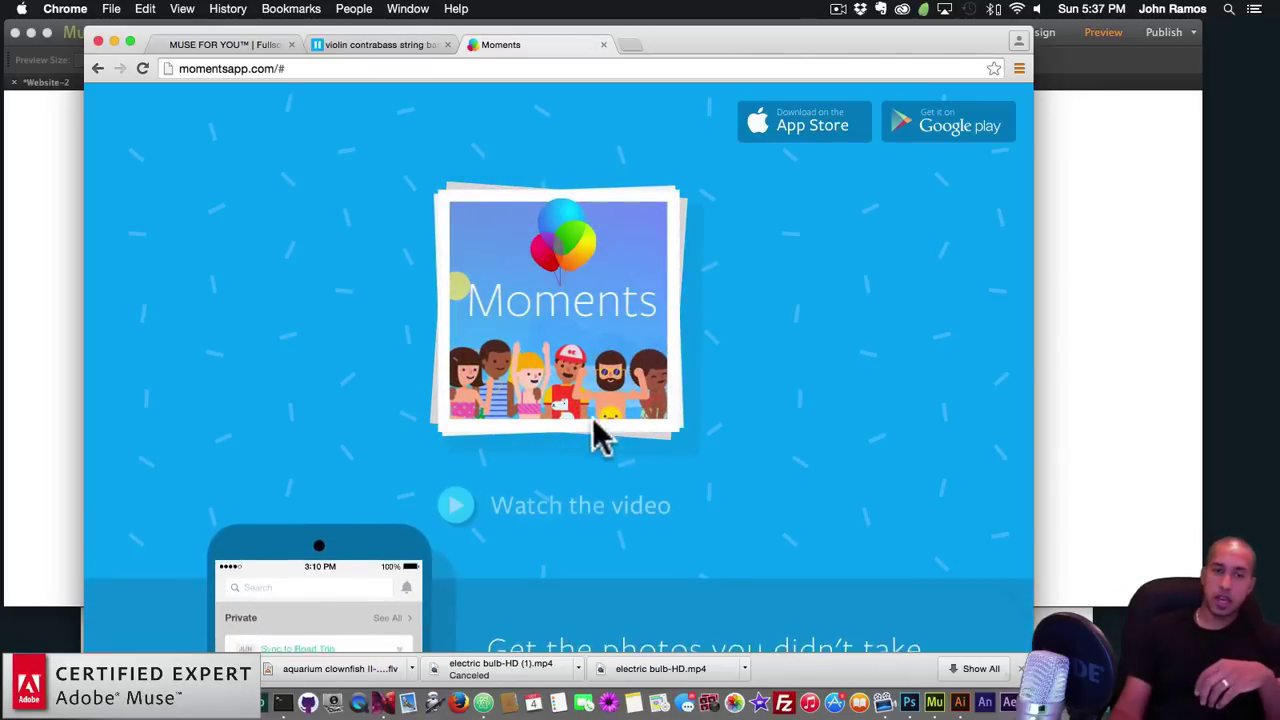
{"action": "left_click", "coordinate": [601, 44]}
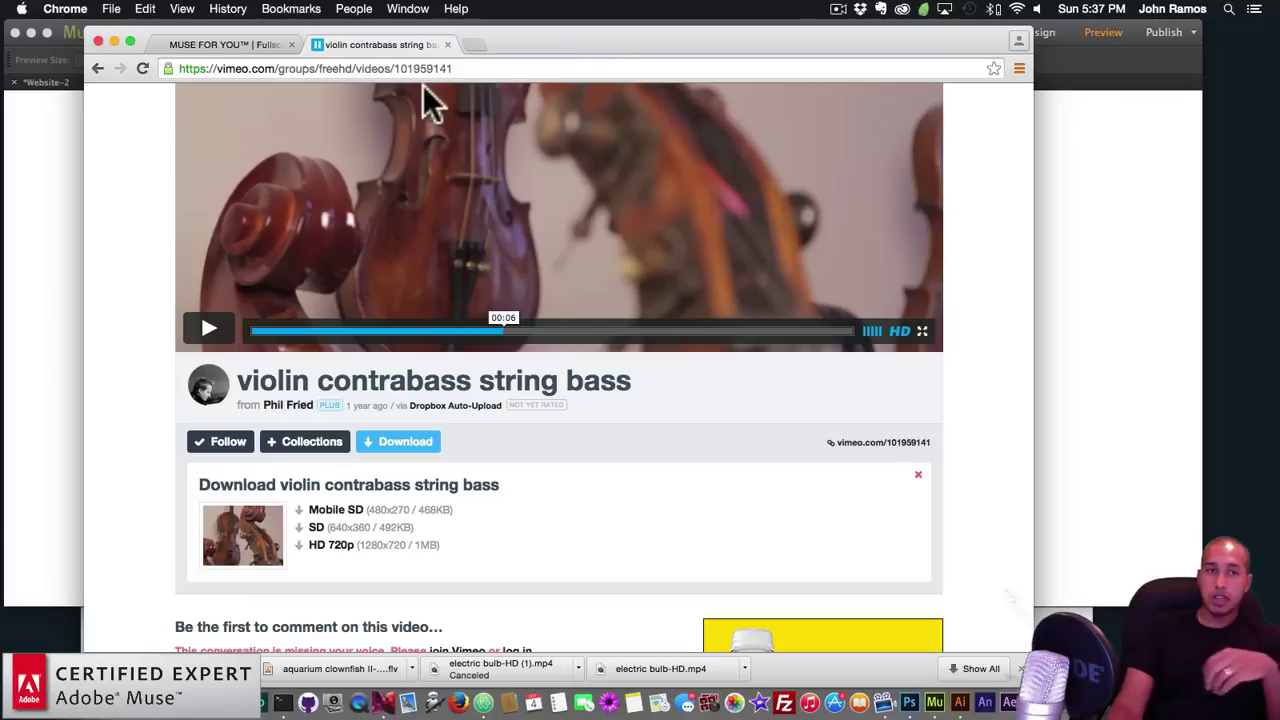
{"action": "left_click", "coordinate": [63, 205]}
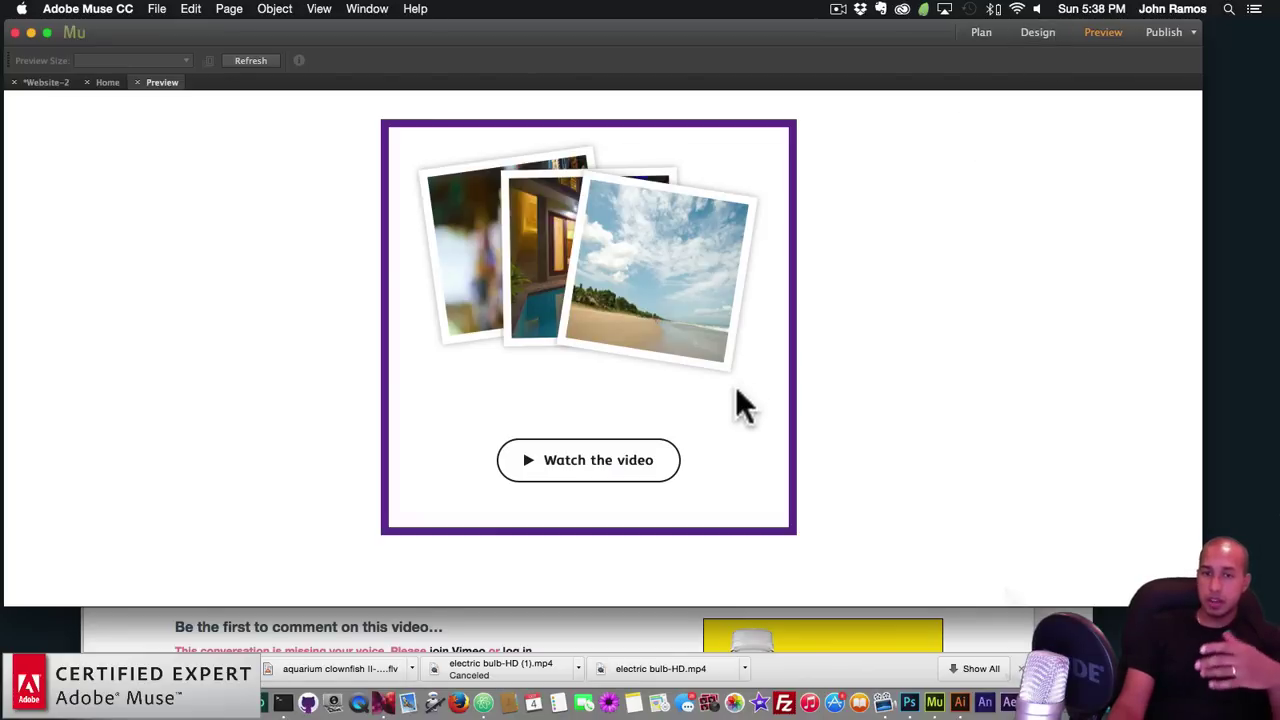
Step: Return to the page design, preview the page in the Chrome browser, and play and close the widget's video
{"action": "left_click", "coordinate": [1036, 36]}
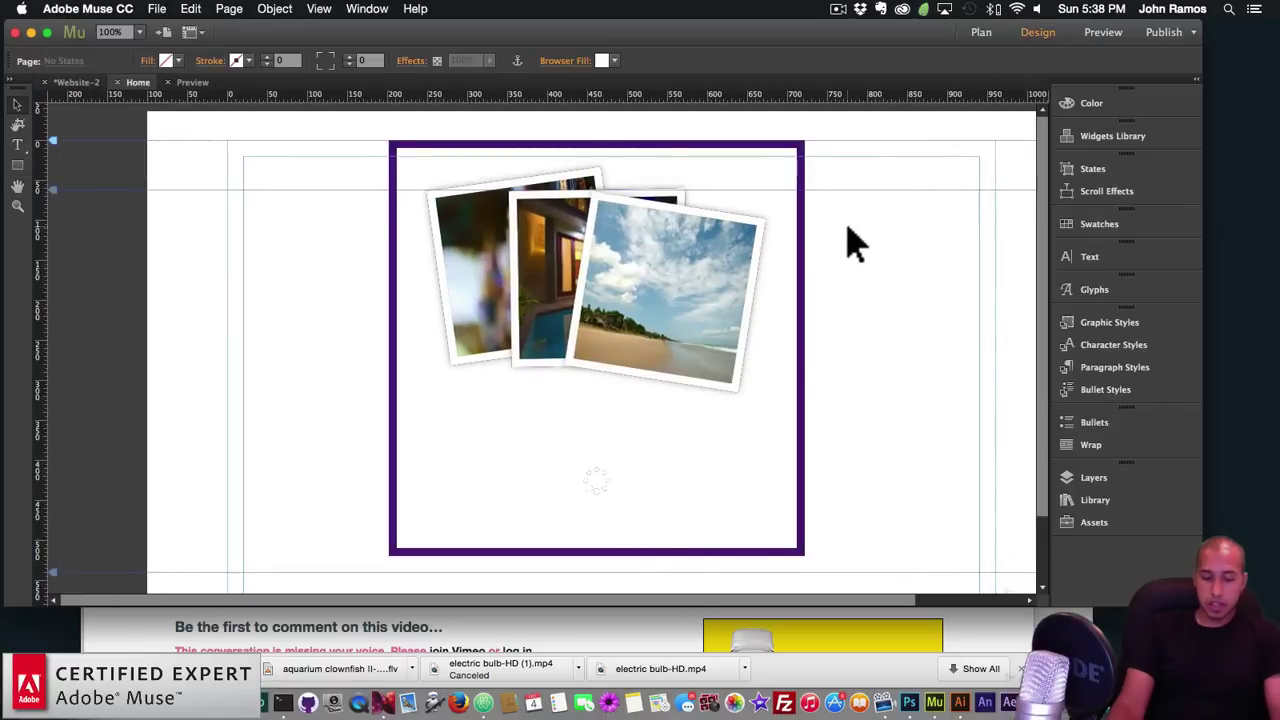
{"action": "key", "text": "shift+super+e"}
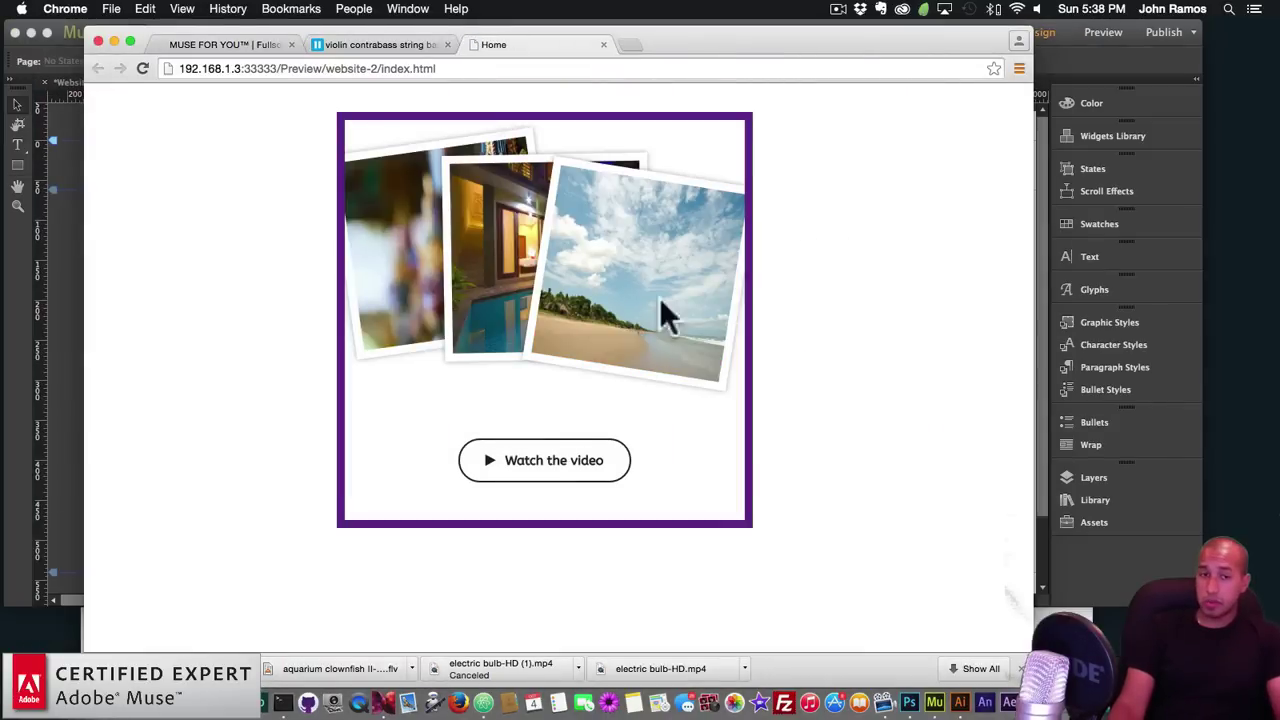
{"action": "left_click", "coordinate": [530, 472]}
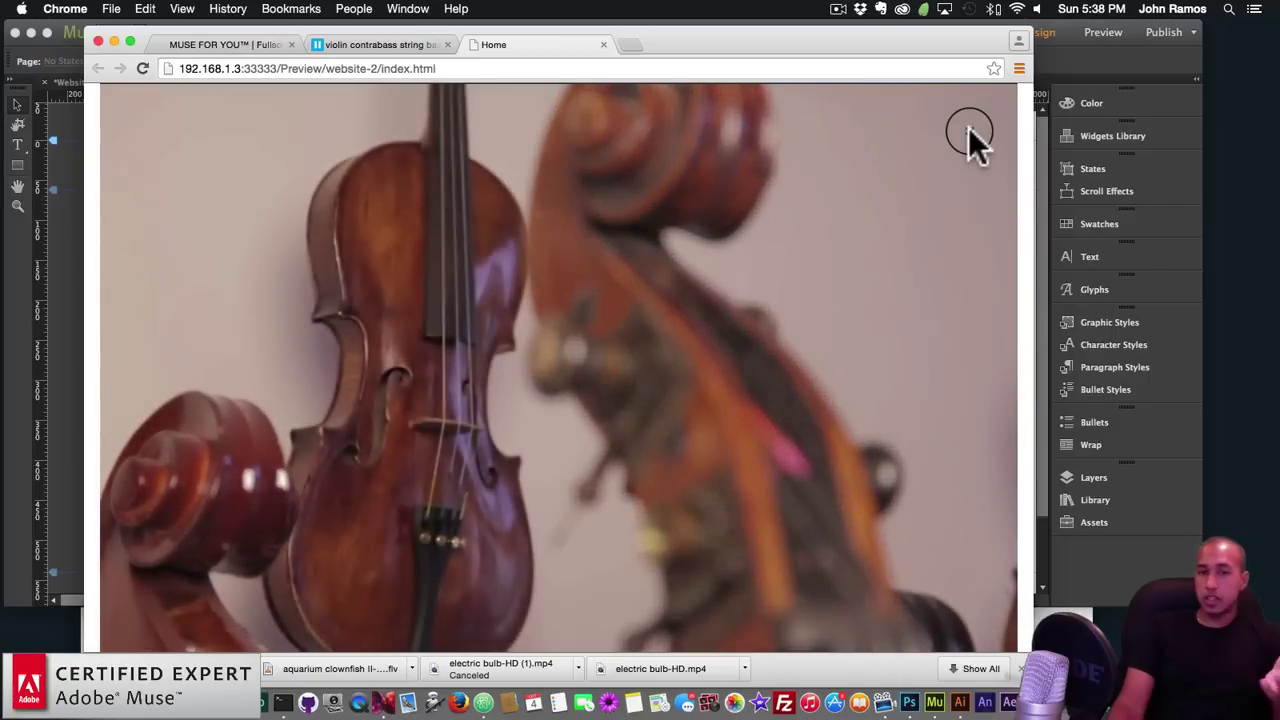
{"action": "left_click", "coordinate": [969, 131]}
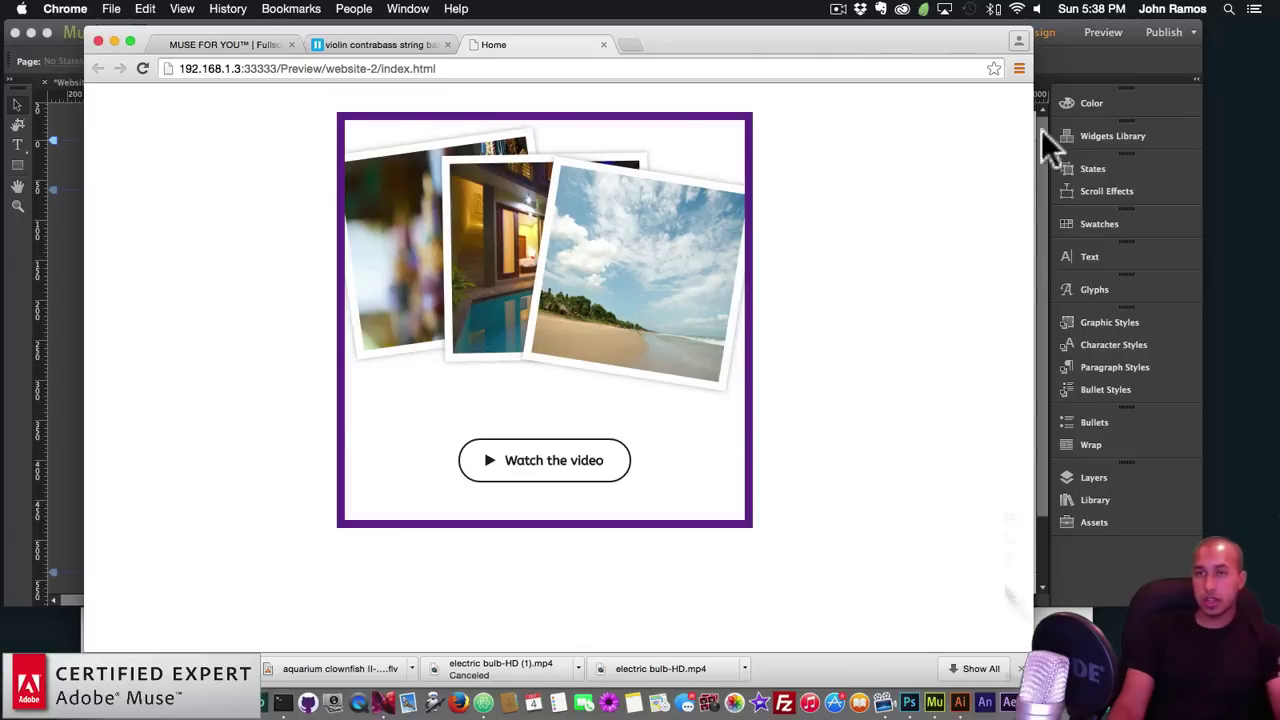
Step: Switch back to Adobe Muse and compare the page's built-in preview with its design view
{"action": "left_click", "coordinate": [1106, 34]}
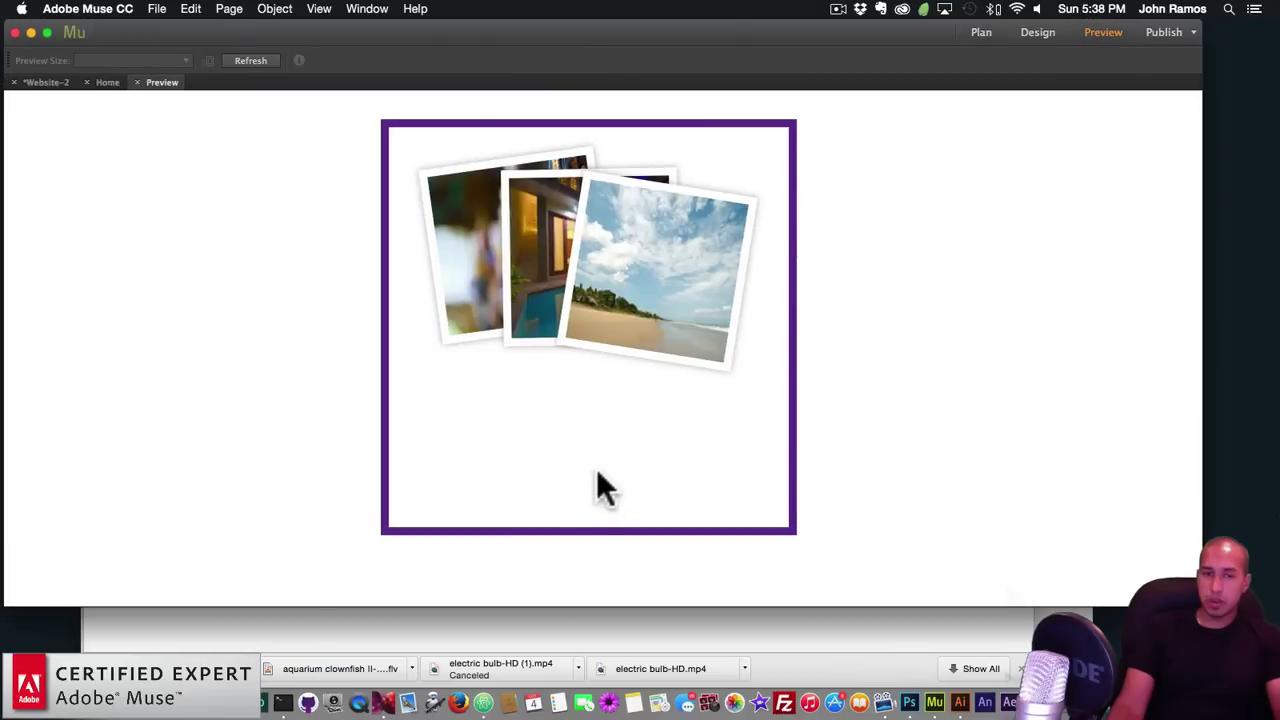
{"action": "left_click", "coordinate": [1028, 32]}
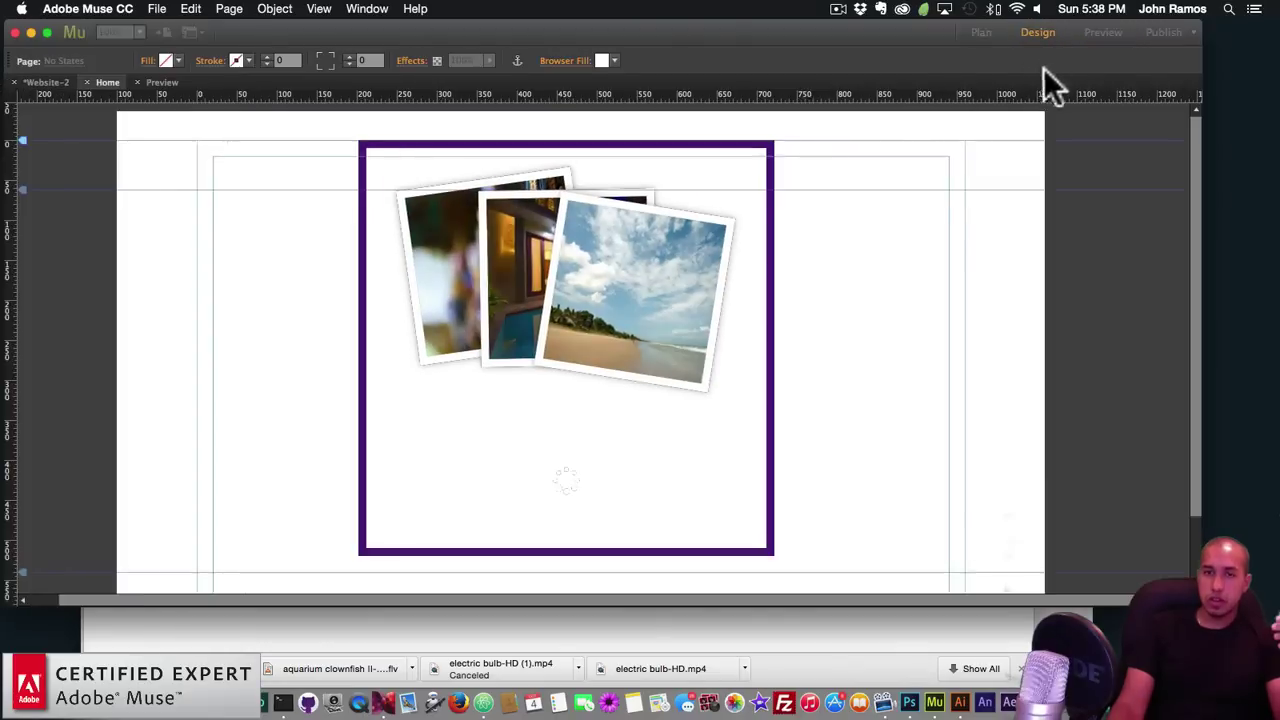
{"action": "left_click", "coordinate": [1087, 32]}
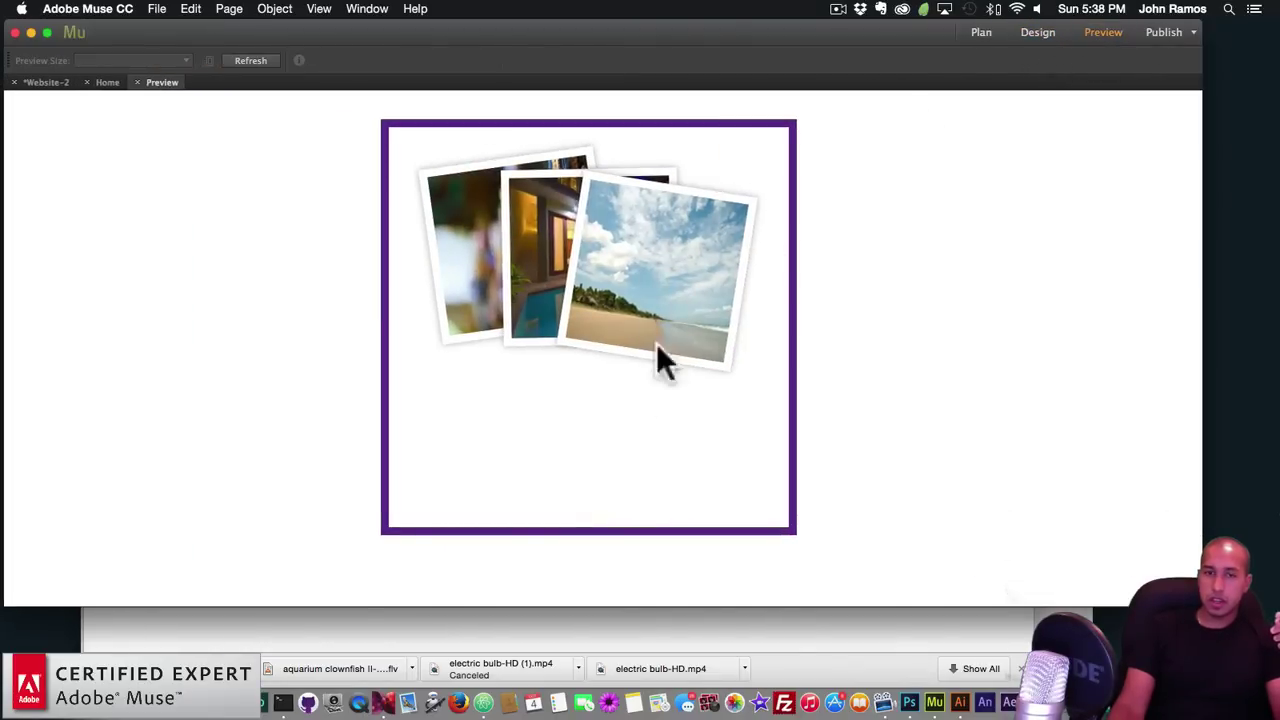
{"action": "left_click", "coordinate": [1027, 30]}
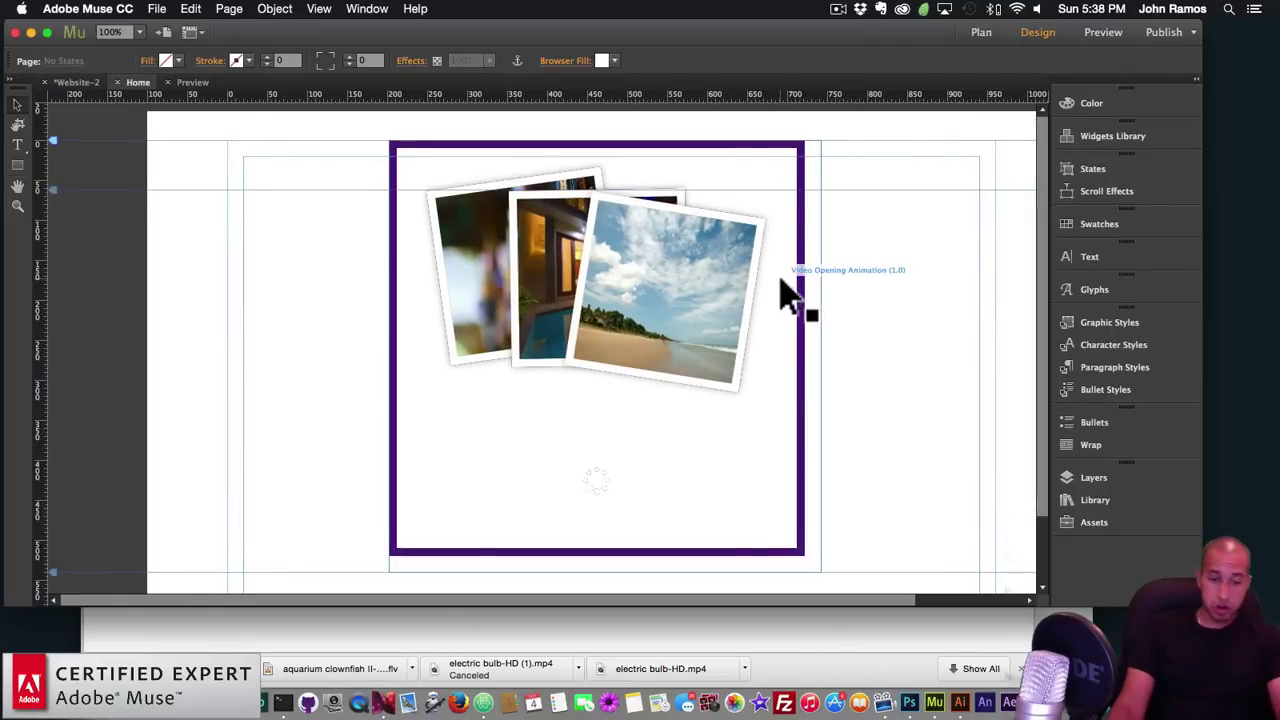
Step: Preview the page in the browser again and check the widget's video by playing and closing it
{"action": "key", "text": "super+shift+e"}
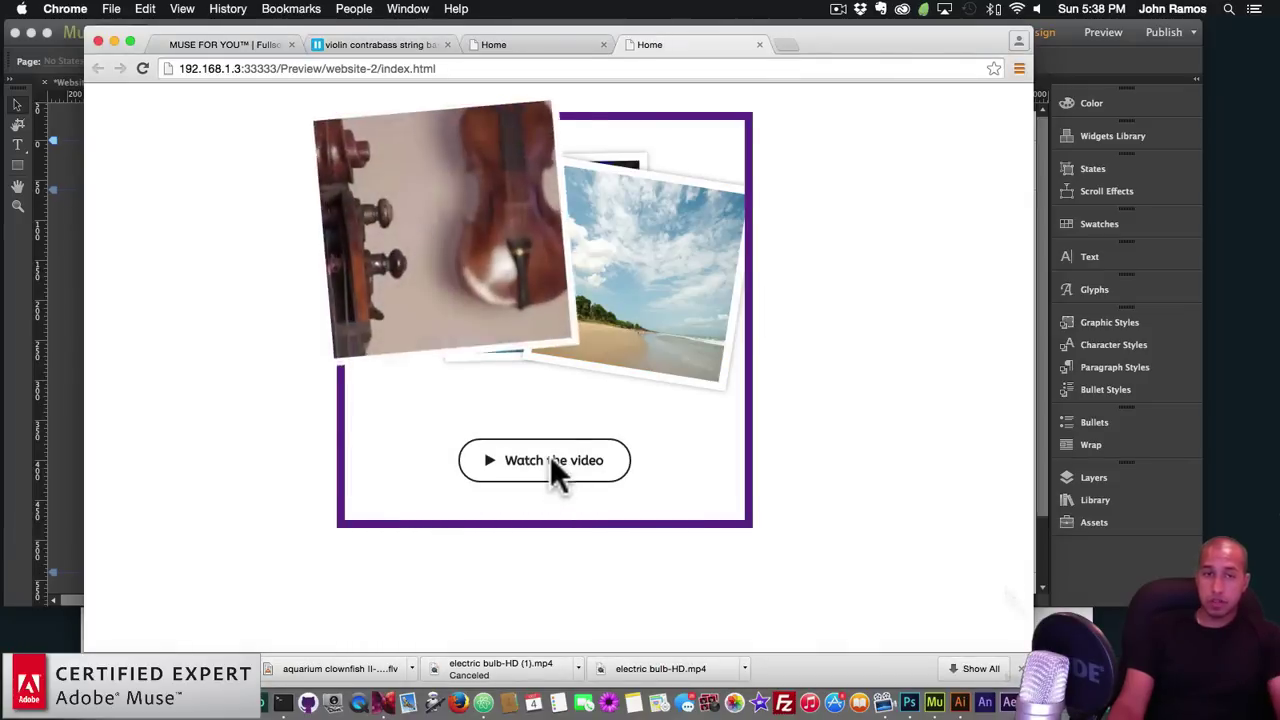
{"action": "left_click", "coordinate": [550, 458]}
{"action": "left_click", "coordinate": [970, 132]}
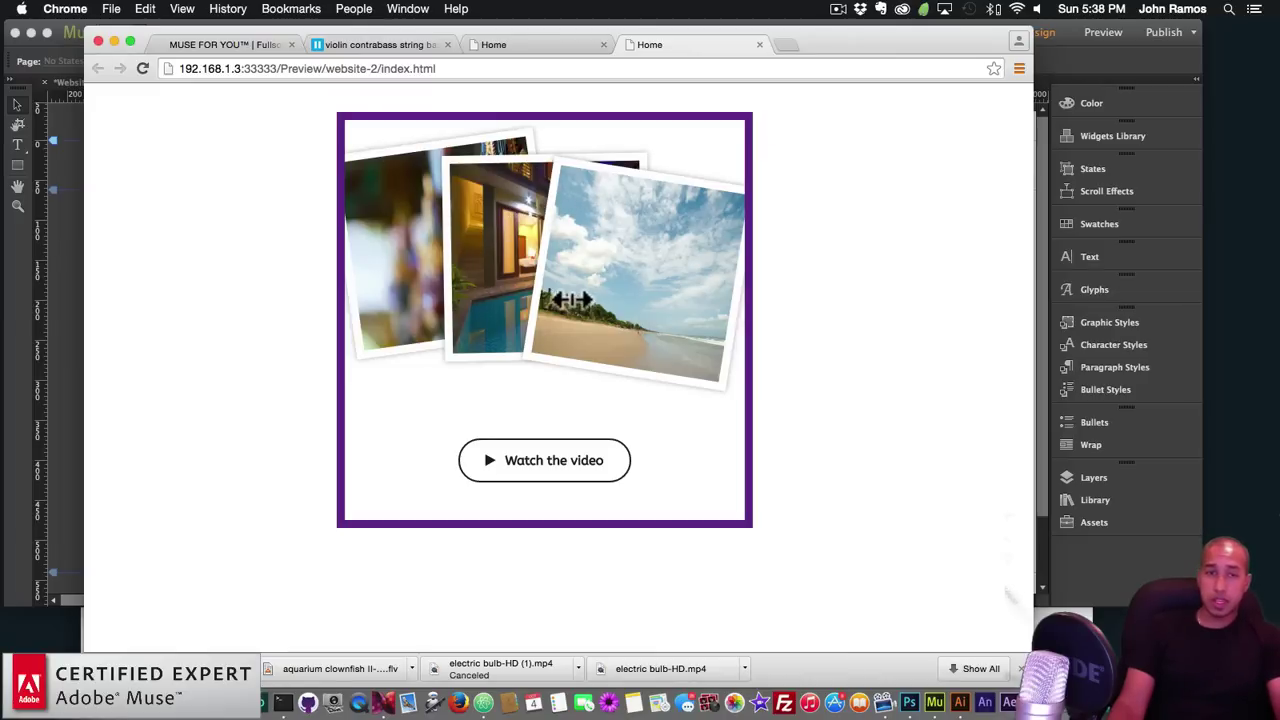
Step: In the Adobe Muse widget options, set the play button font color to orange F7931E and choose a Google font starting with "Alegr"
{"action": "left_click", "coordinate": [1066, 48]}
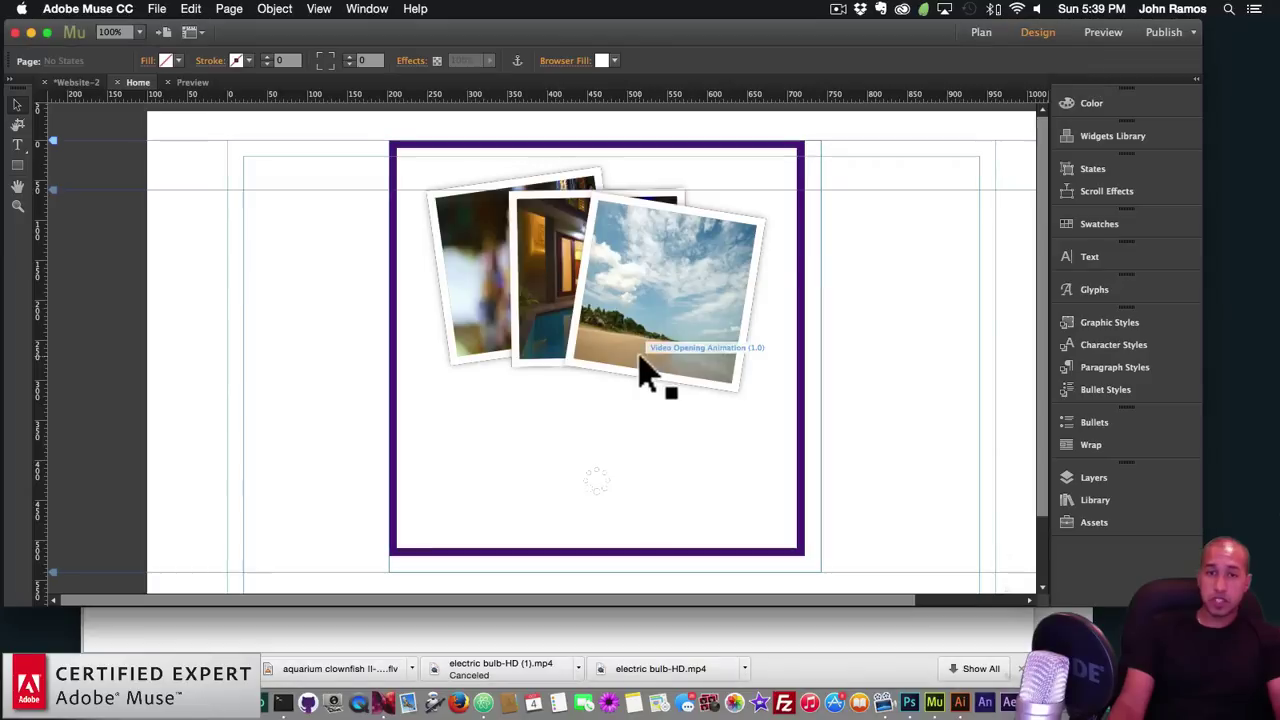
{"action": "left_click", "coordinate": [835, 138]}
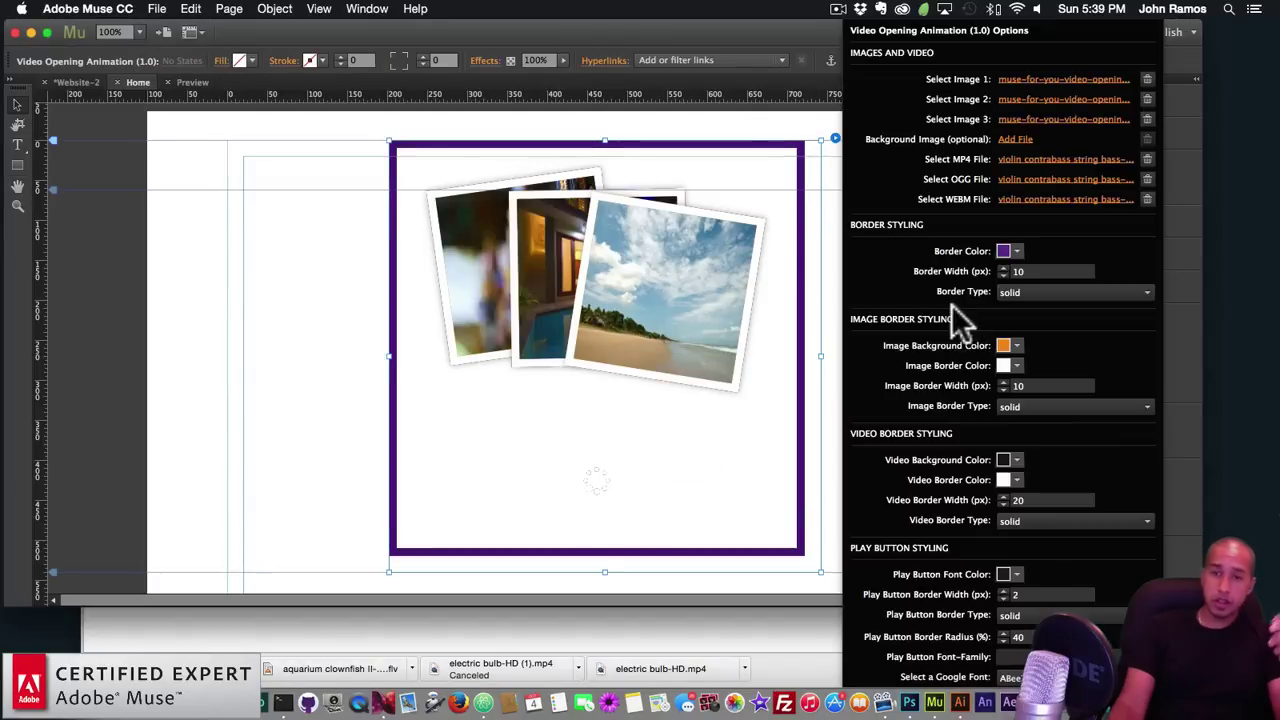
{"action": "left_click", "coordinate": [1010, 576]}
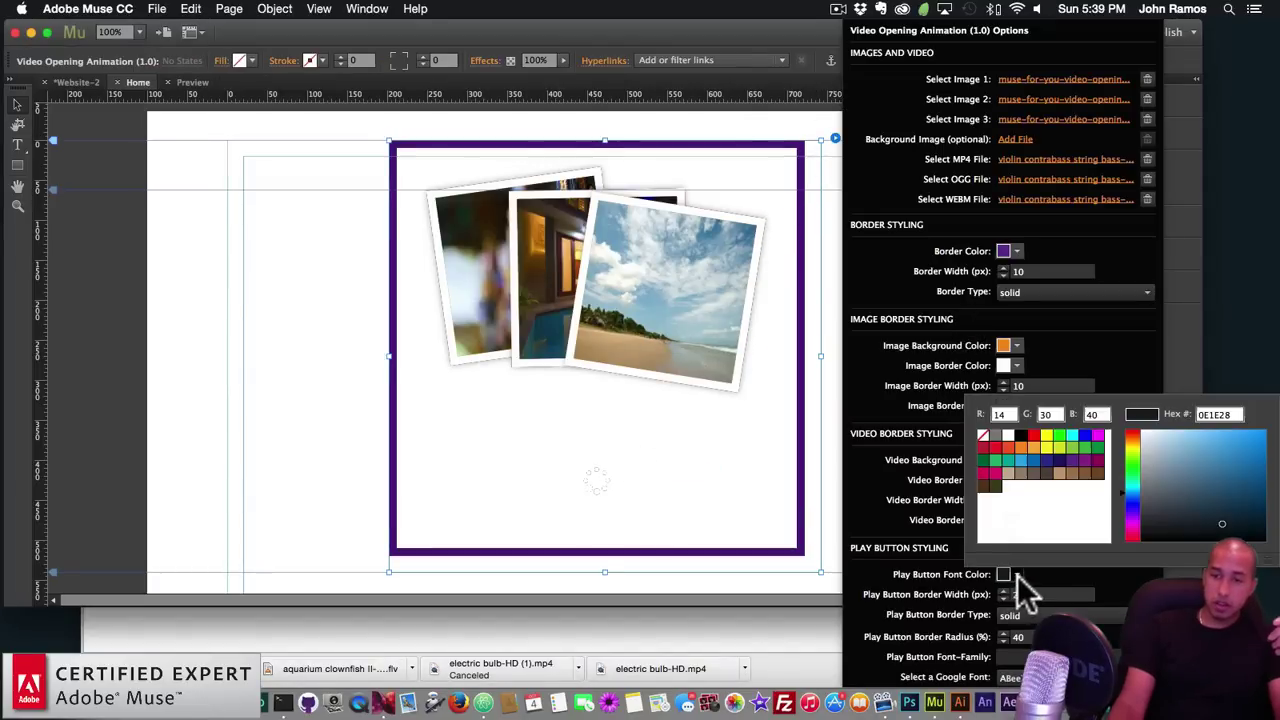
{"action": "left_click", "coordinate": [1021, 450]}
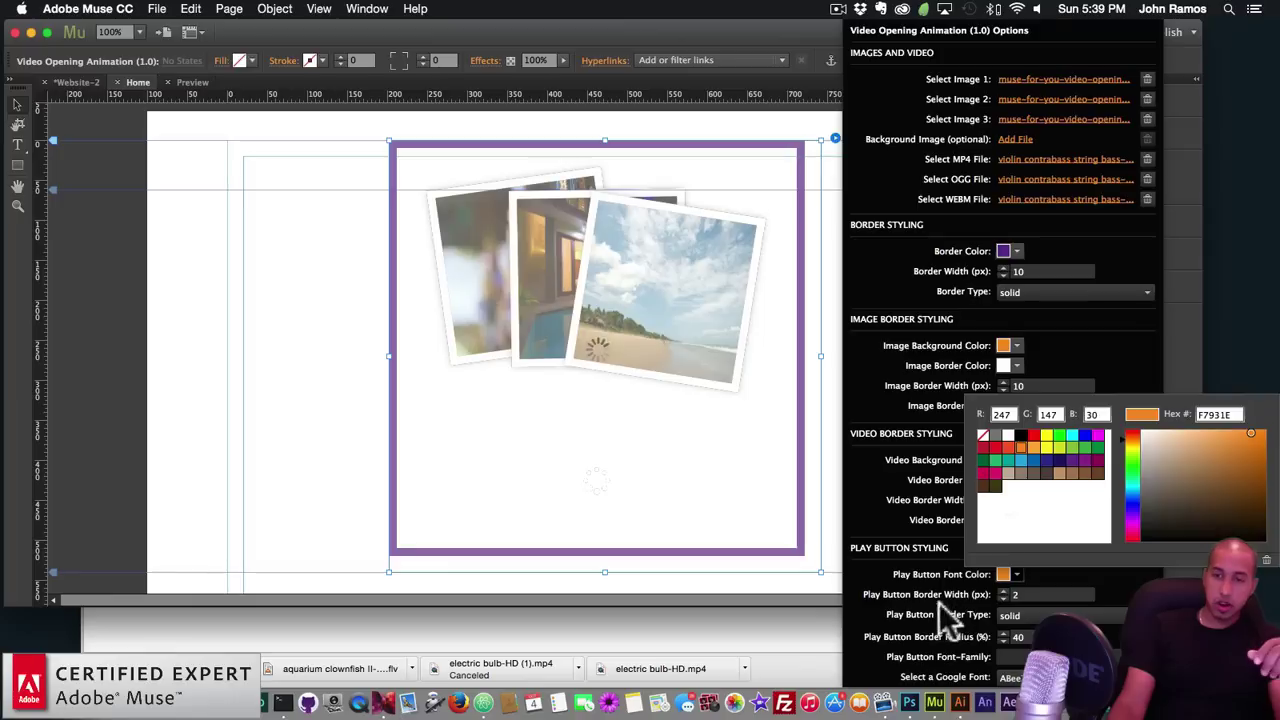
{"action": "left_click", "coordinate": [1040, 677]}
{"action": "left_click", "coordinate": [1031, 554]}
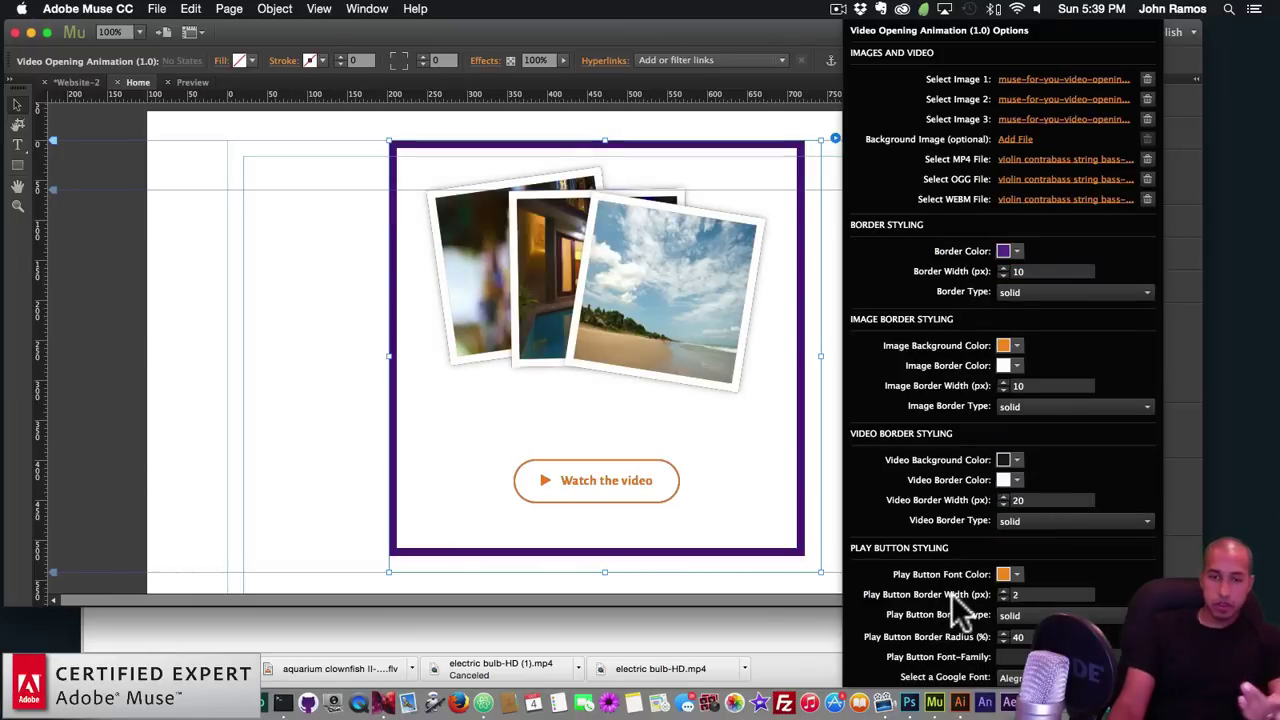
Step: Set the play button border type to dotted and its border radius to 0%
{"action": "left_click", "coordinate": [1030, 614]}
{"action": "left_click", "coordinate": [1031, 471]}
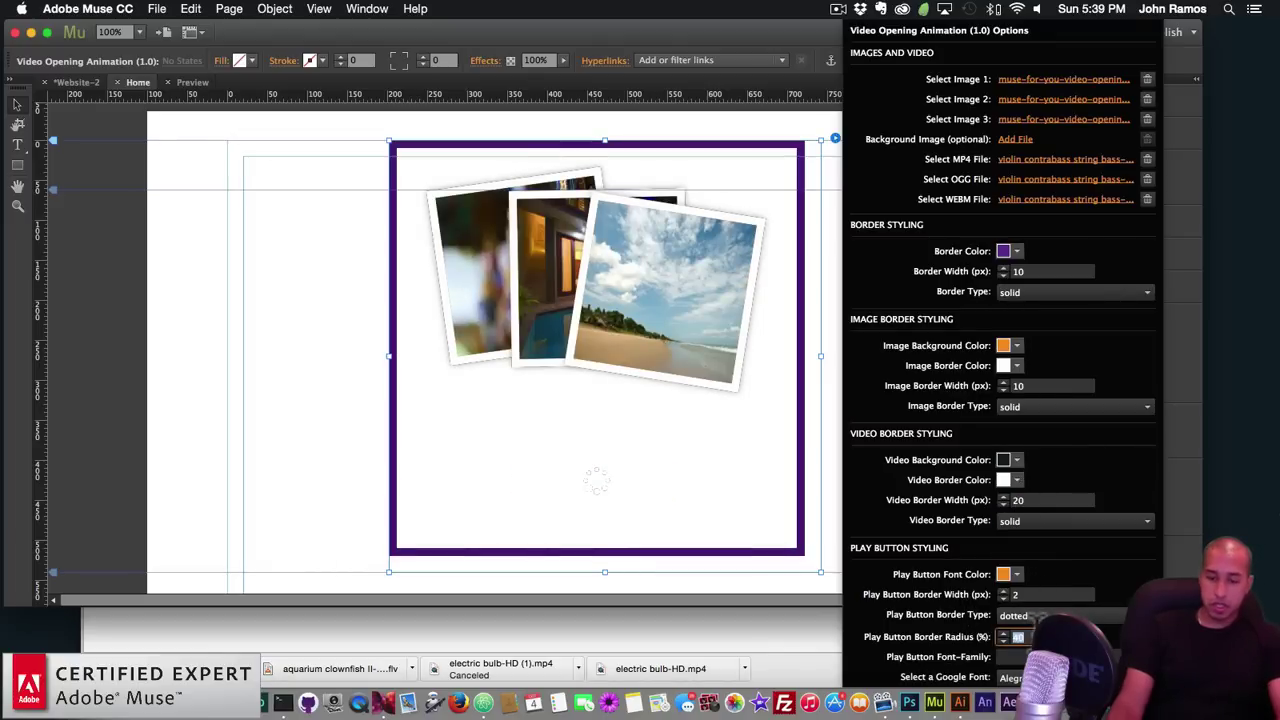
{"action": "type", "text": "0"}
{"action": "key", "text": "Return"}
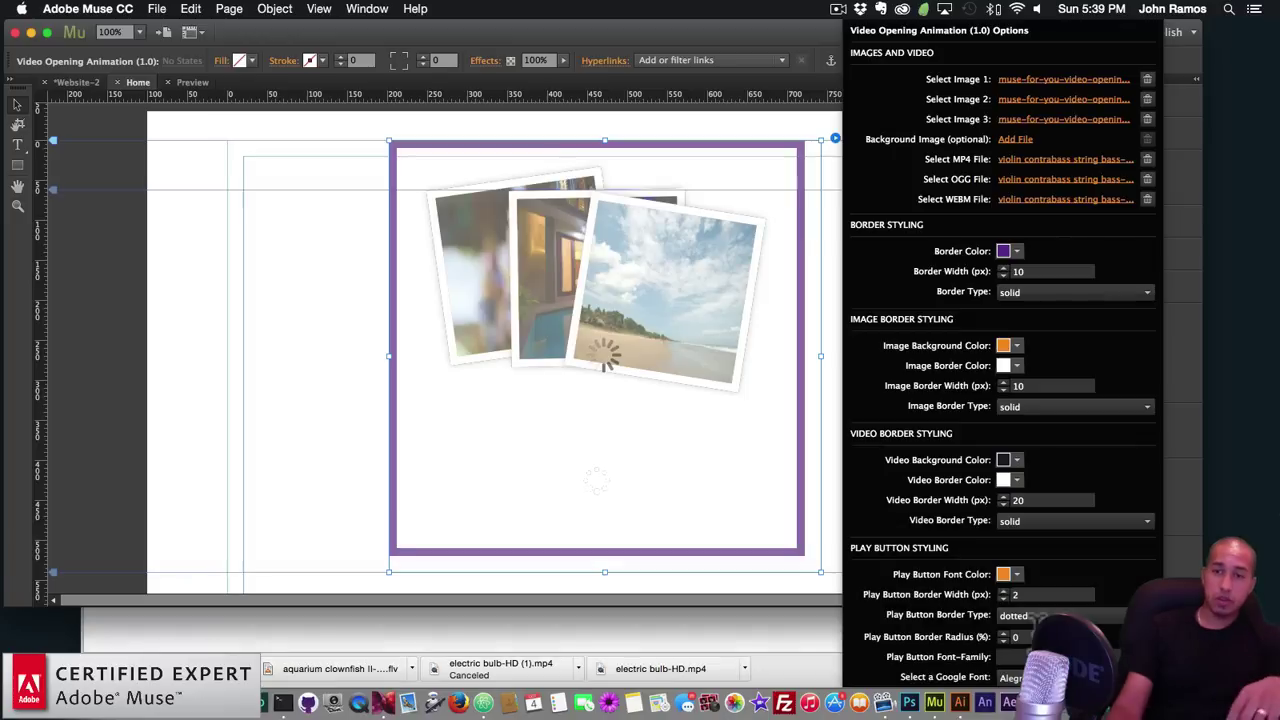
Step: Set the widget's outer border color to red FF0000 and close its options
{"action": "left_click", "coordinate": [1008, 251]}
{"action": "left_click", "coordinate": [1033, 298]}
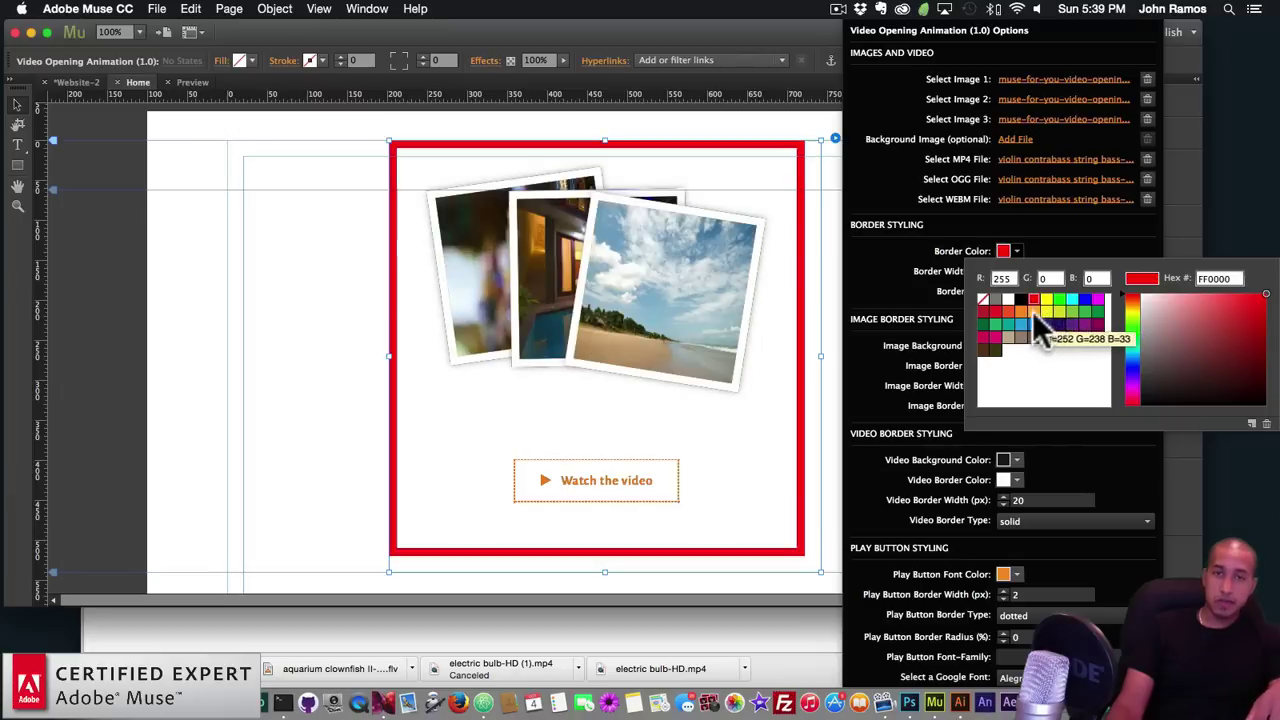
{"action": "left_click", "coordinate": [335, 253]}
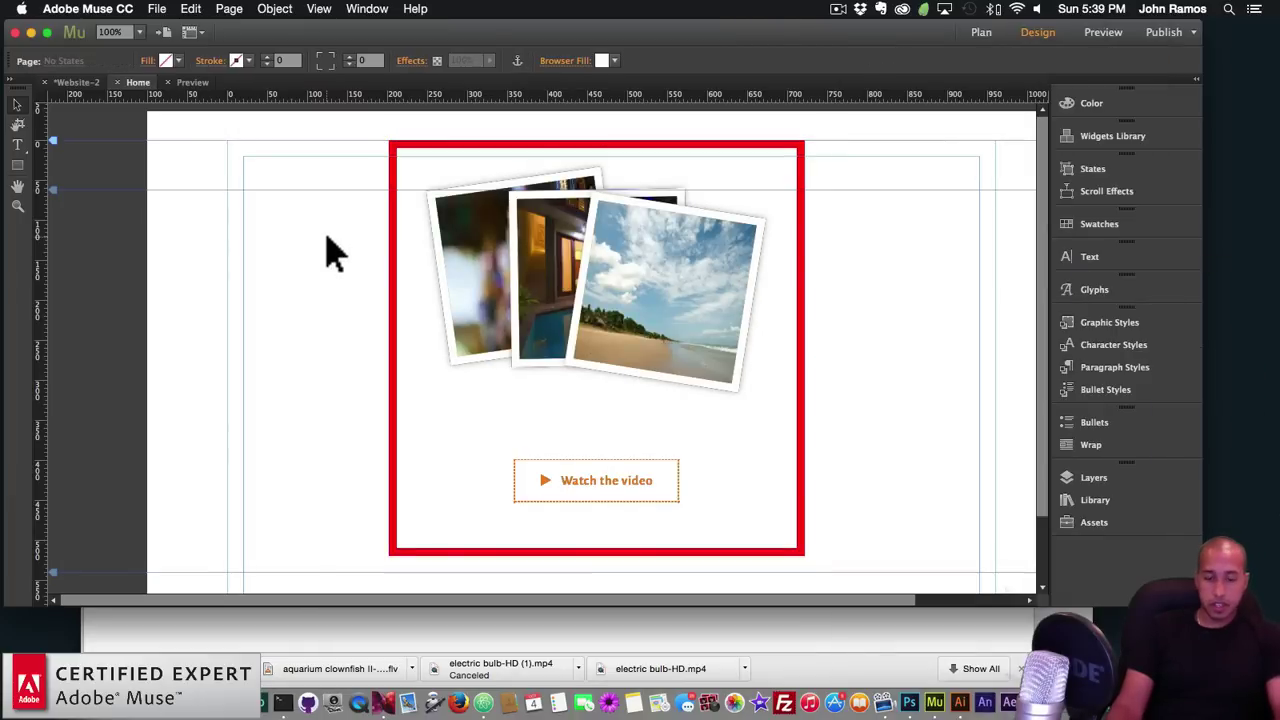
Step: Preview the restyled widget in the browser, then play its video and close it to check the button styling
{"action": "key", "text": "shift+super+e"}
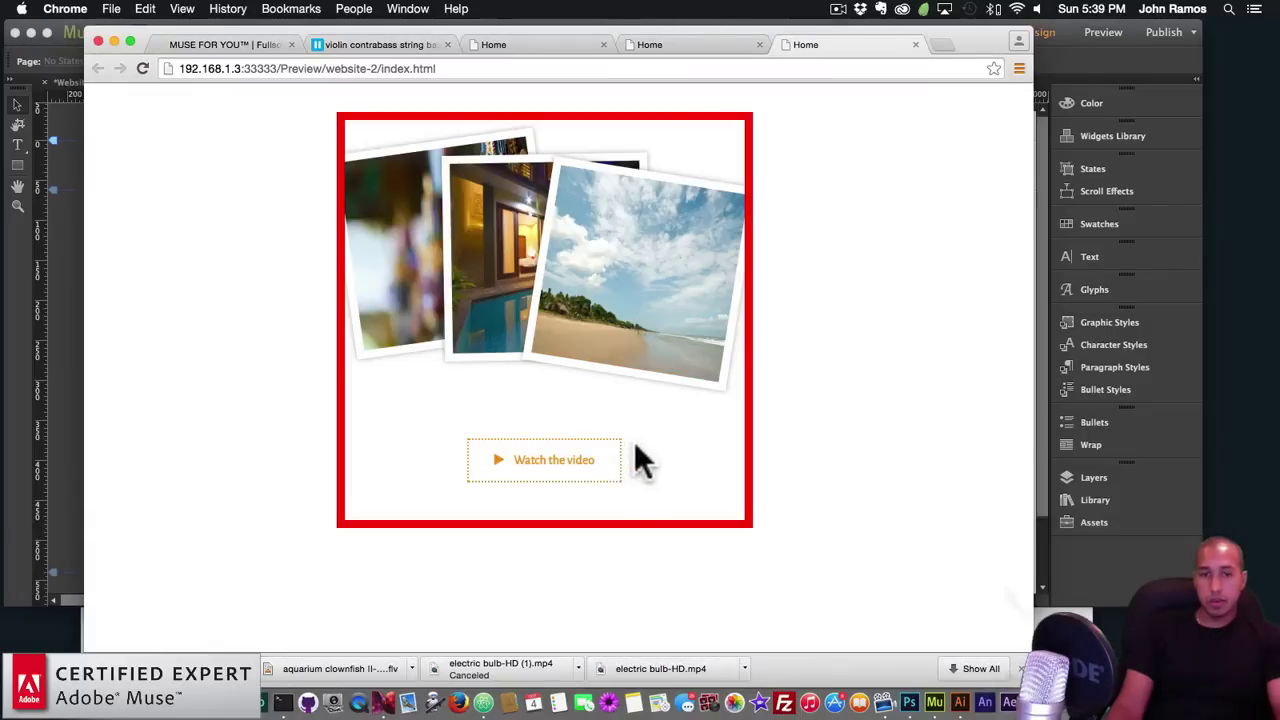
{"action": "left_click", "coordinate": [543, 460]}
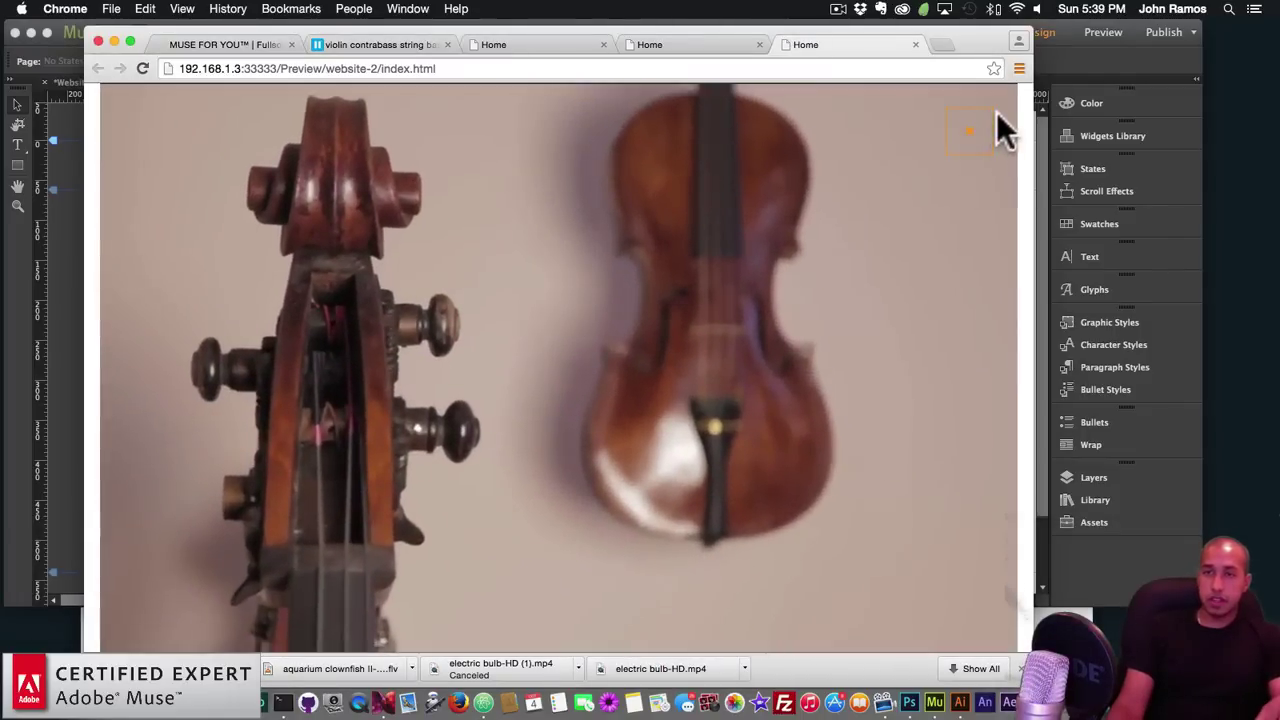
{"action": "left_click", "coordinate": [972, 131]}
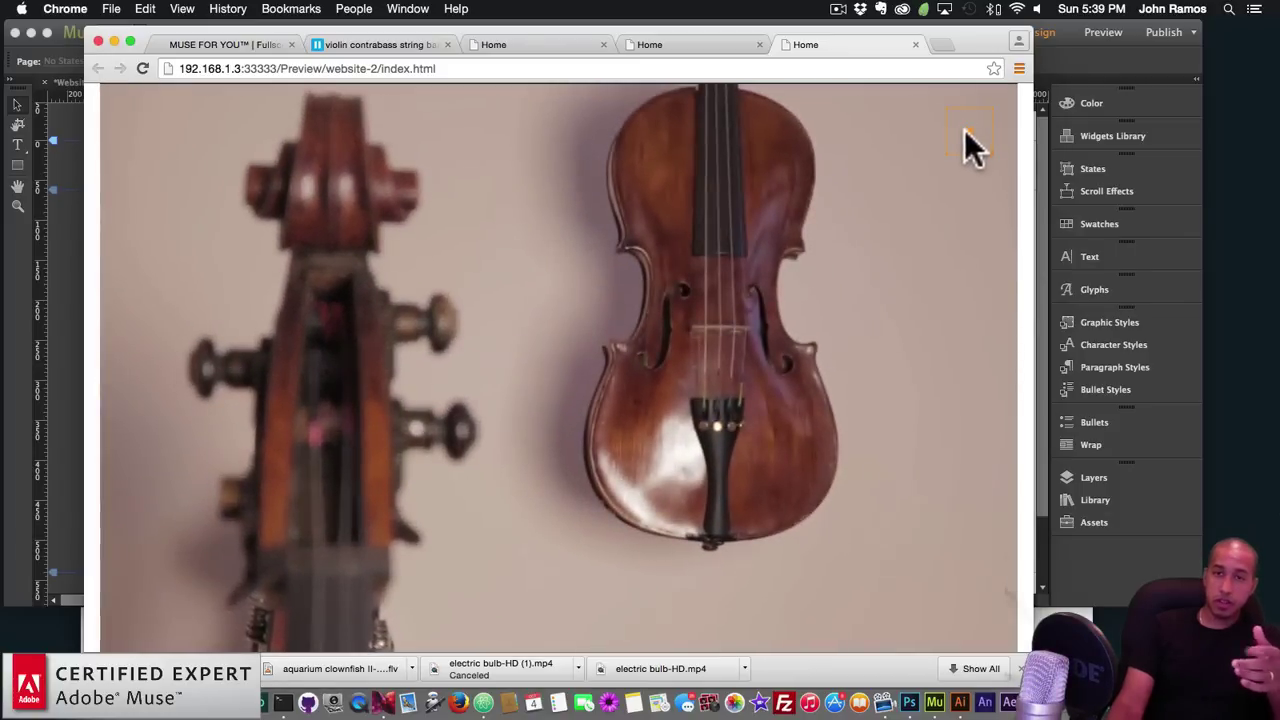
{"action": "left_click", "coordinate": [968, 128]}
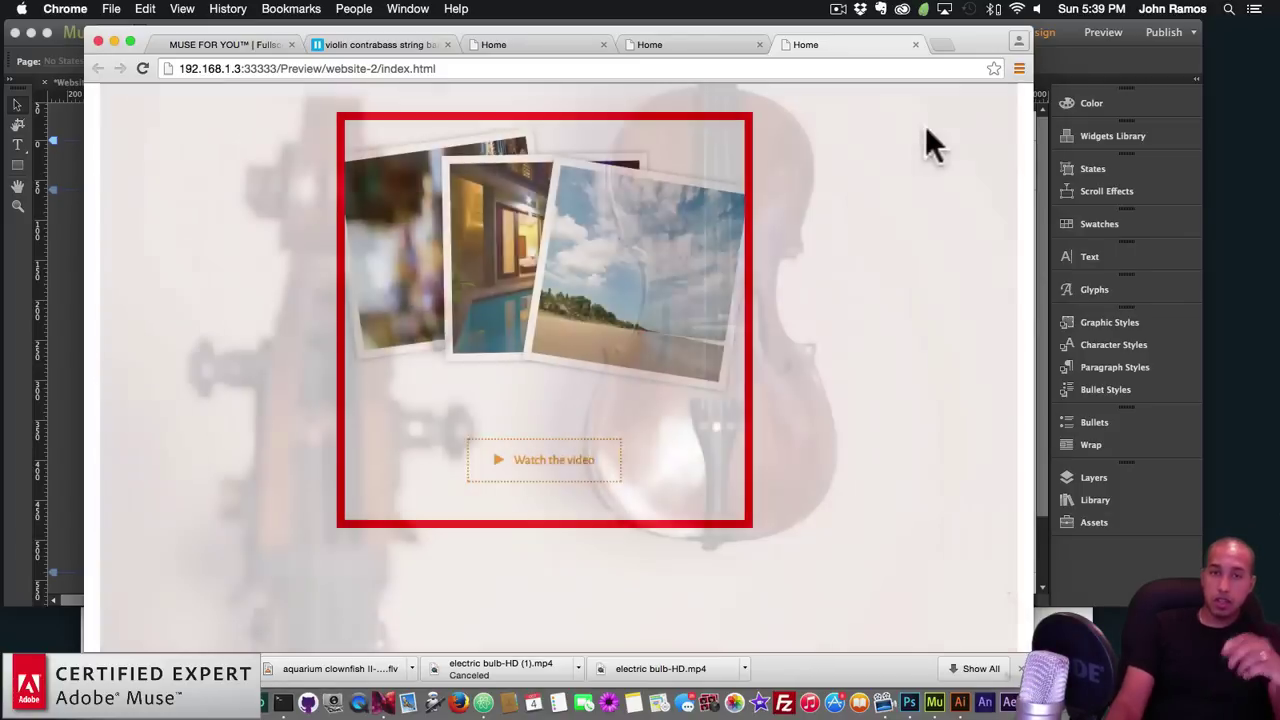
Step: Back in Adobe Muse, set the widget's video border type to dotted and its width to 10 px, and close the options
{"action": "left_click", "coordinate": [35, 332]}
{"action": "left_click", "coordinate": [835, 137]}
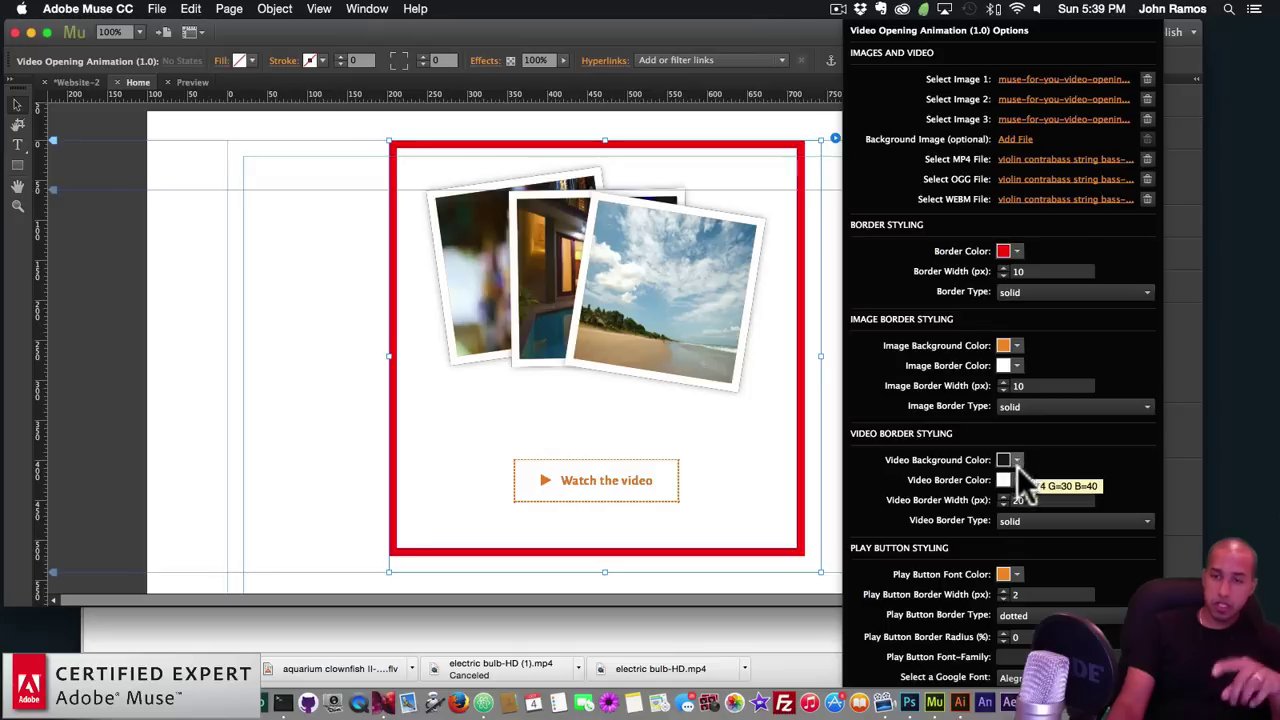
{"action": "left_click", "coordinate": [1031, 517]}
{"action": "left_click", "coordinate": [1028, 554]}
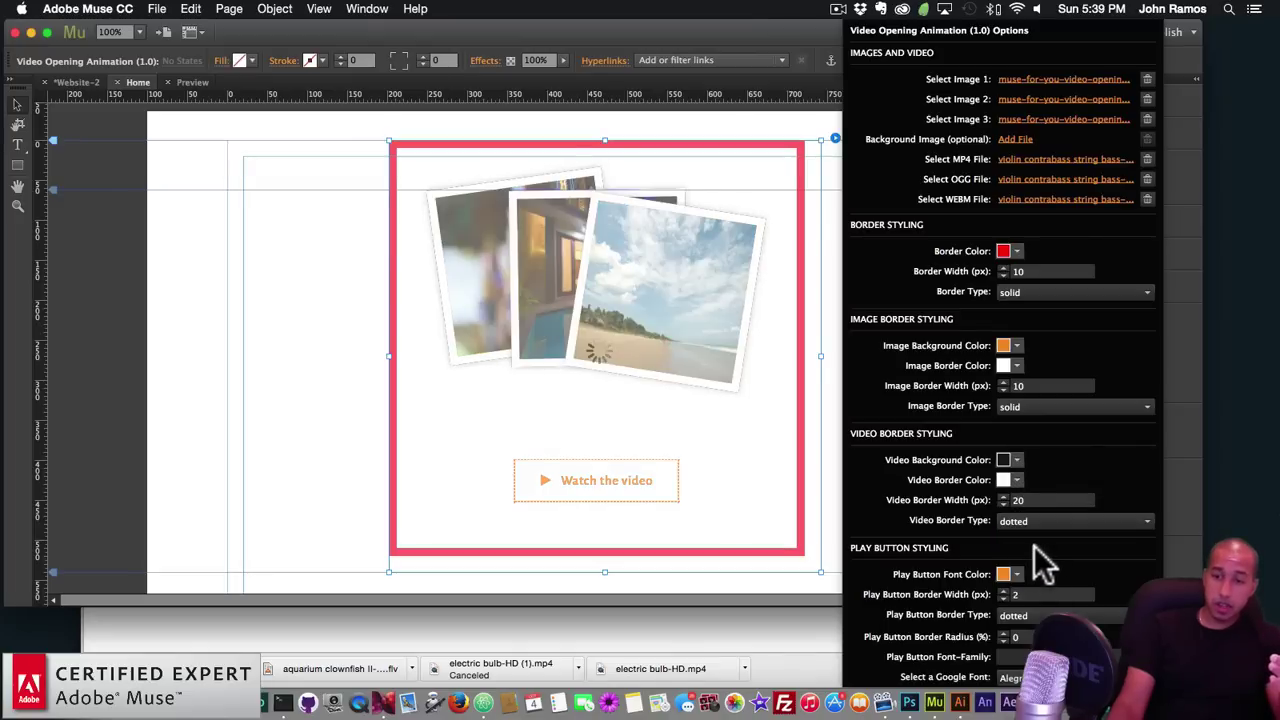
{"action": "left_click", "coordinate": [1012, 500]}
{"action": "double_click", "coordinate": [1016, 500]}
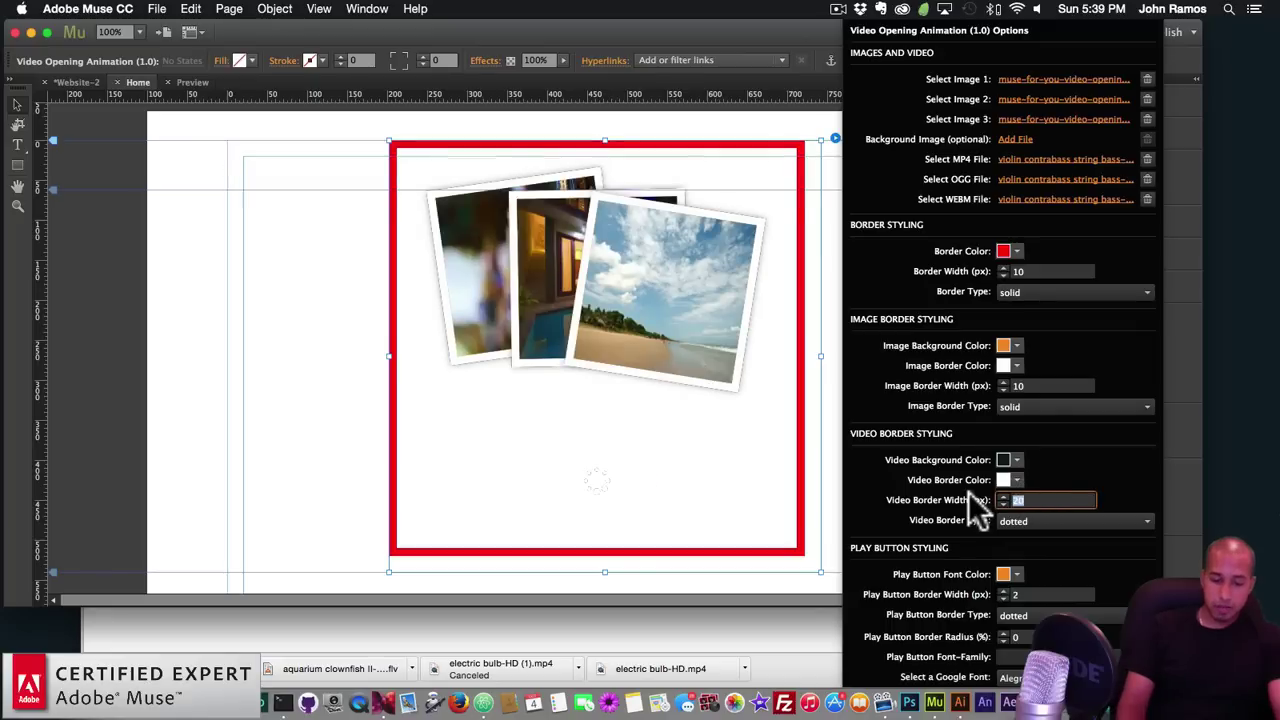
{"action": "type", "text": "10"}
{"action": "key", "text": "Return"}
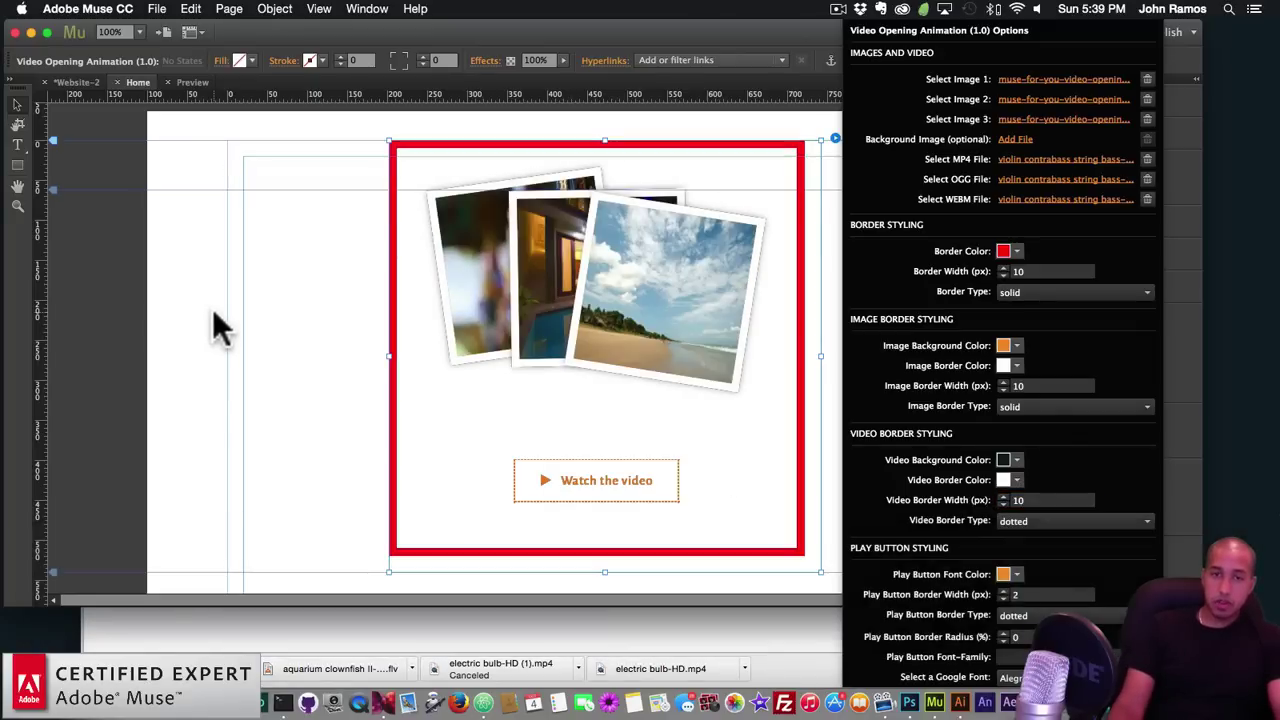
{"action": "left_click", "coordinate": [213, 312]}
Step: Preview the page in the browser, then play the widget's video and close it to check the video border
{"action": "left_click", "coordinate": [157, 8]}
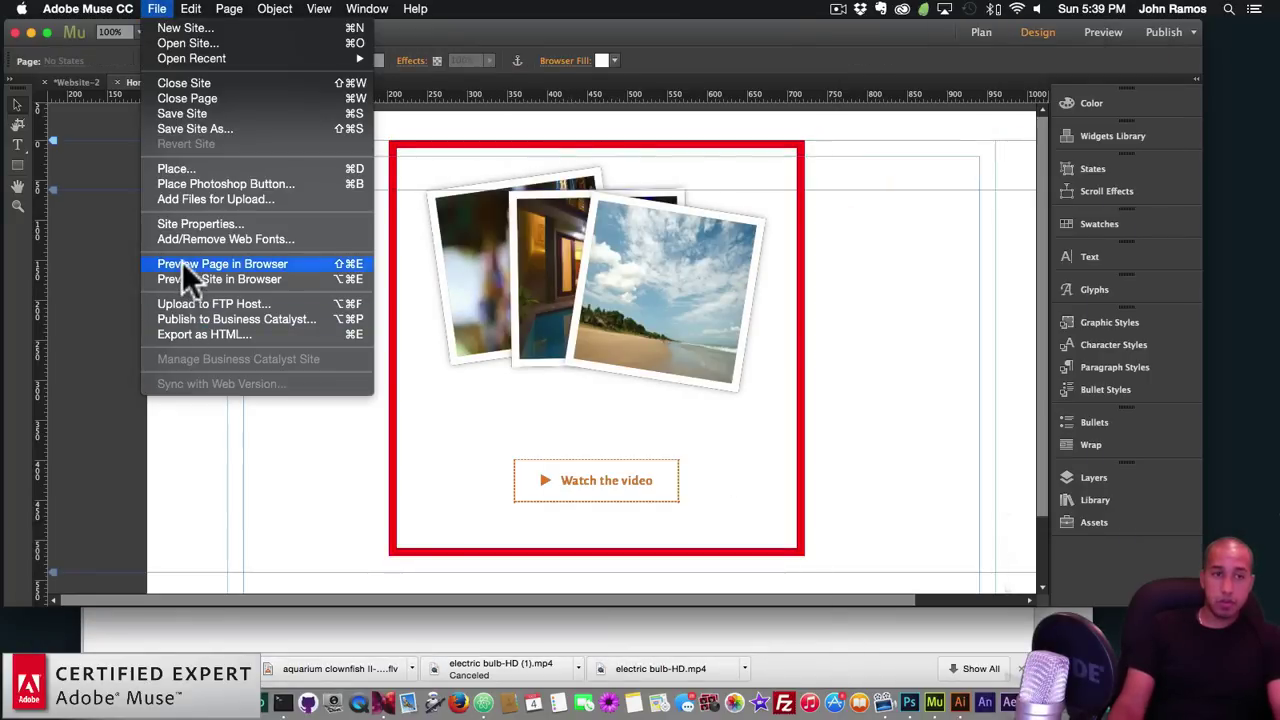
{"action": "left_click", "coordinate": [182, 262]}
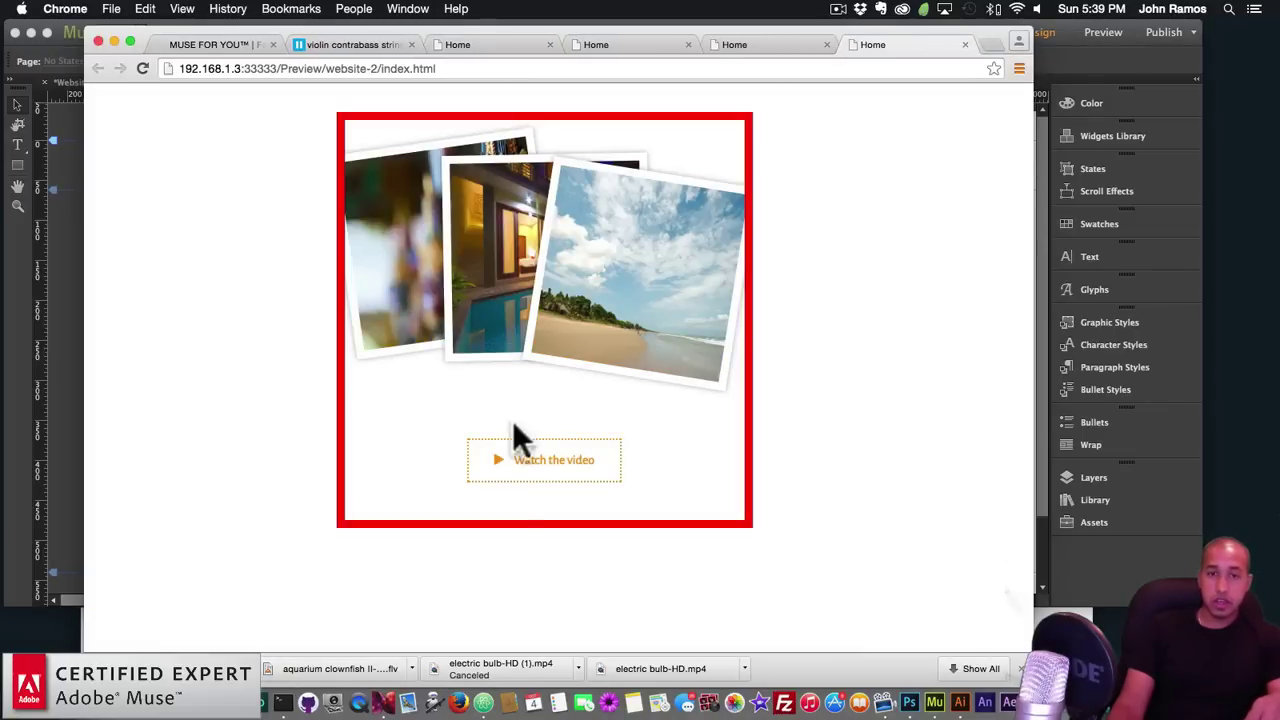
{"action": "left_click", "coordinate": [525, 455]}
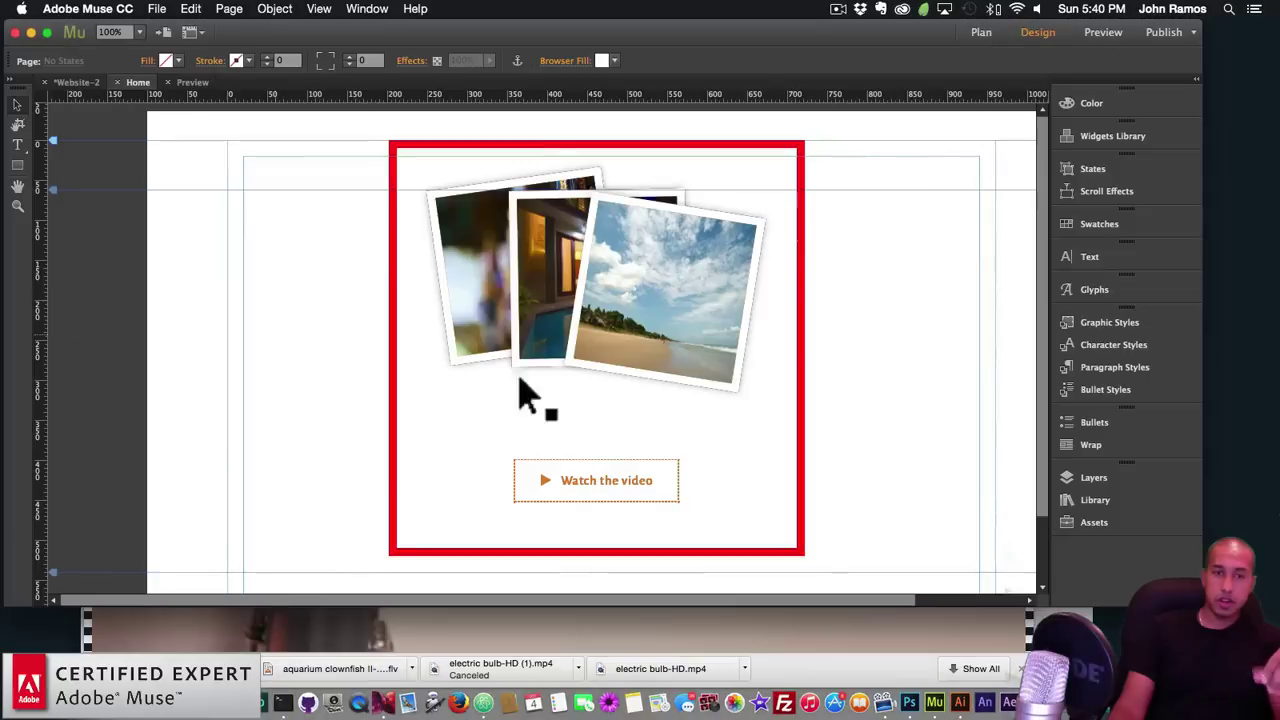
{"action": "left_click", "coordinate": [523, 400]}
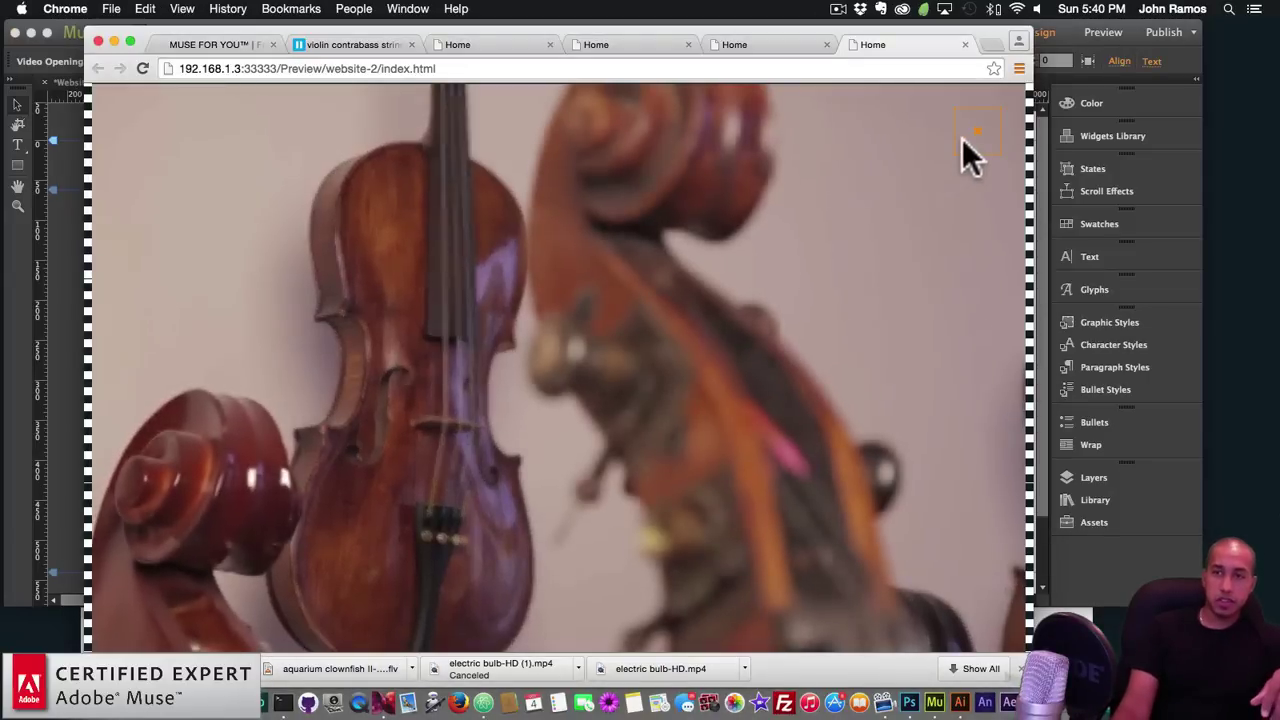
{"action": "left_click", "coordinate": [968, 133]}
Step: In the Adobe Muse widget options, set the video border type to solid and the outer border color to light blue
{"action": "left_click", "coordinate": [57, 286]}
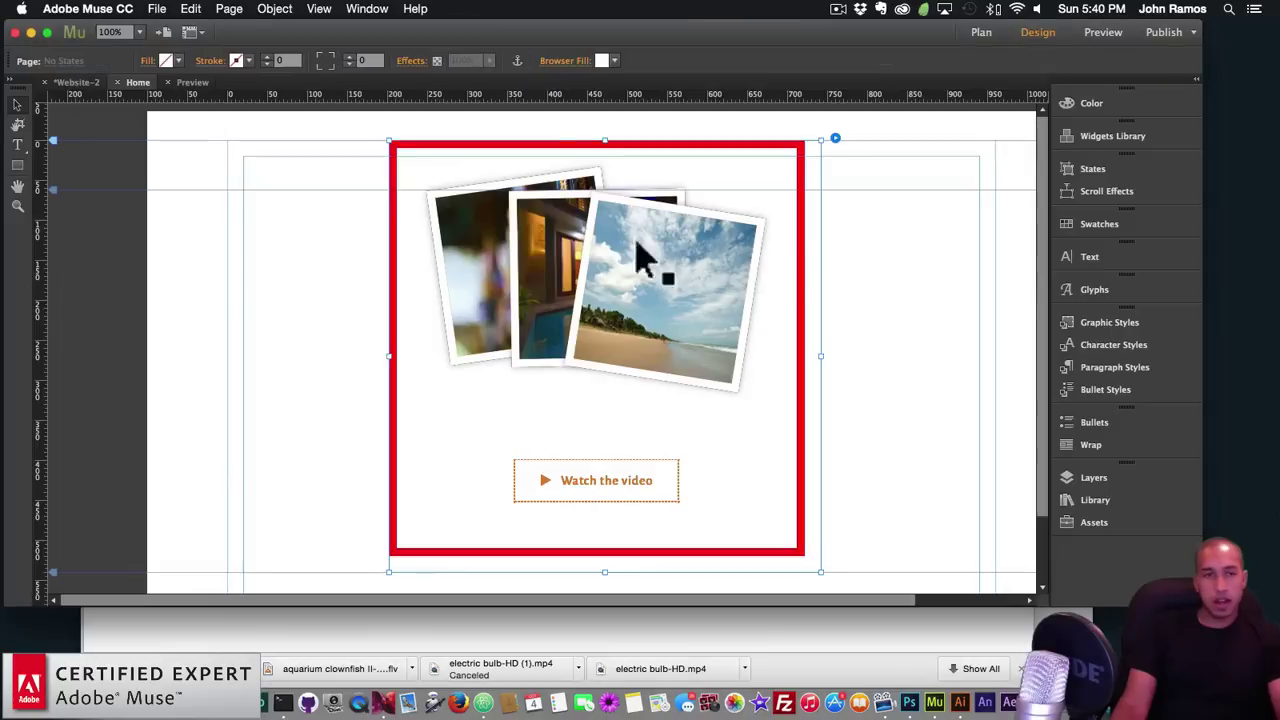
{"action": "left_click", "coordinate": [835, 139]}
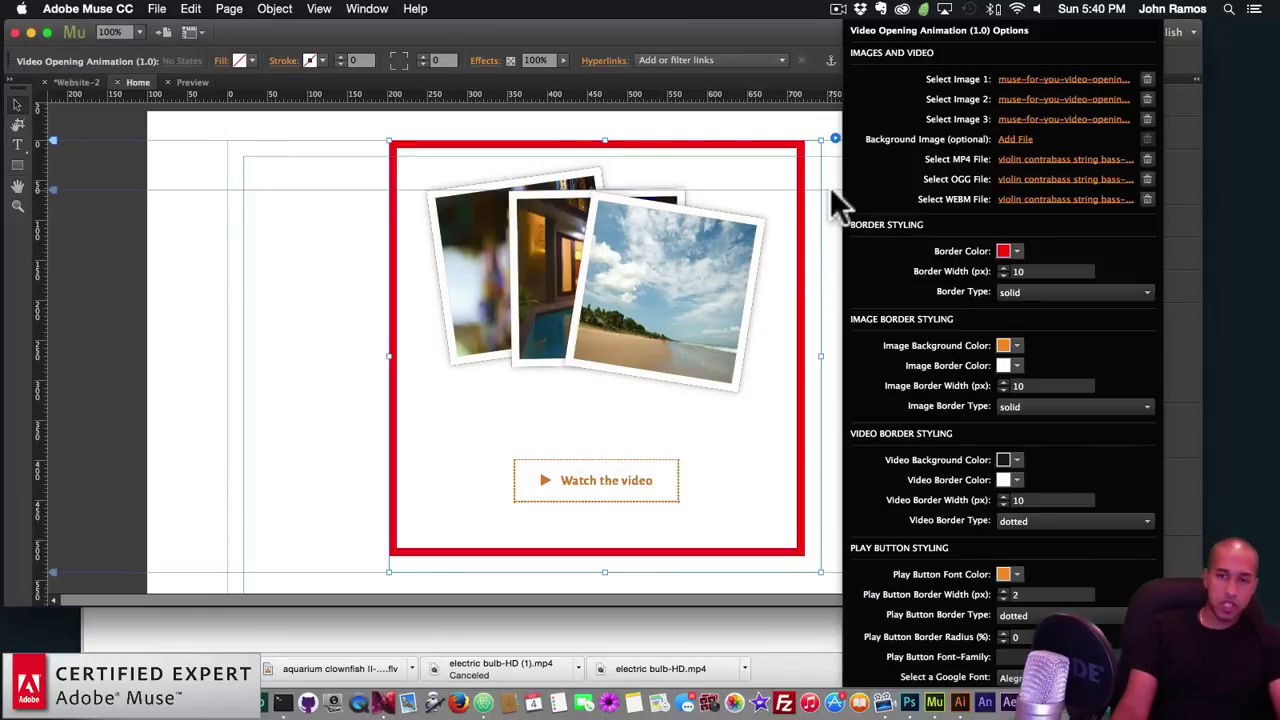
{"action": "left_click", "coordinate": [1043, 522]}
{"action": "left_click", "coordinate": [1020, 548]}
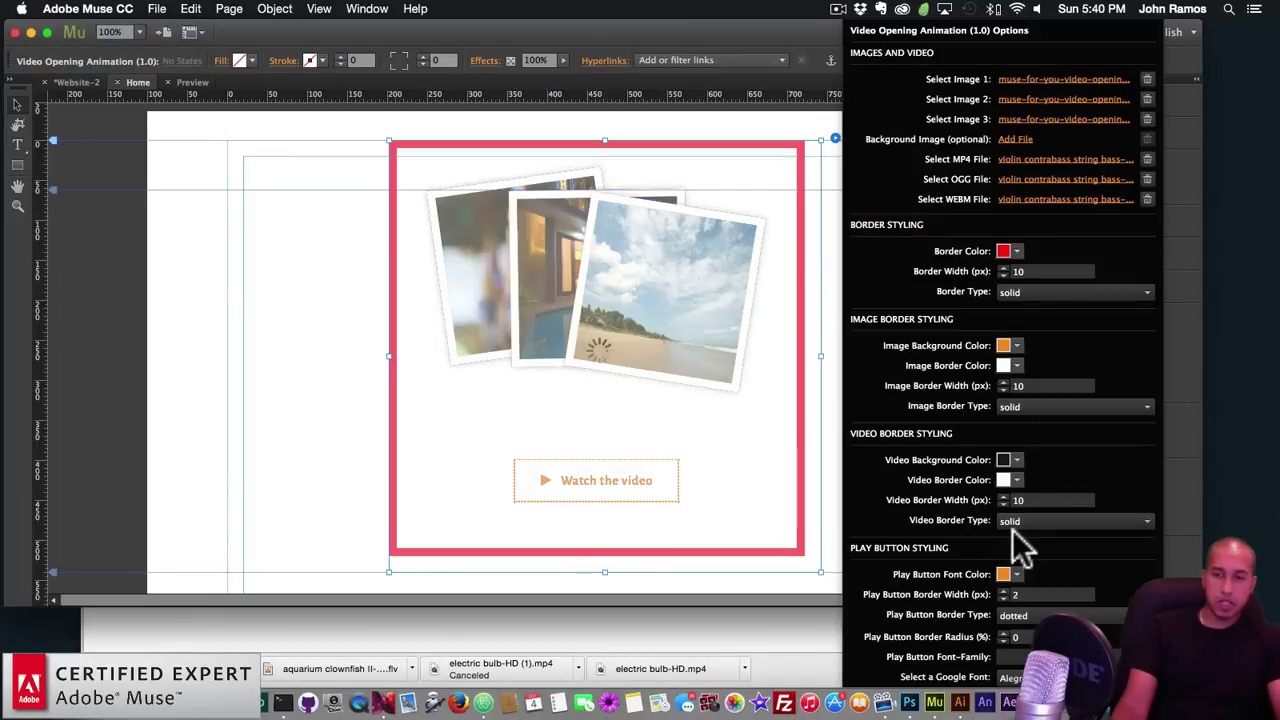
{"action": "left_click", "coordinate": [1012, 252]}
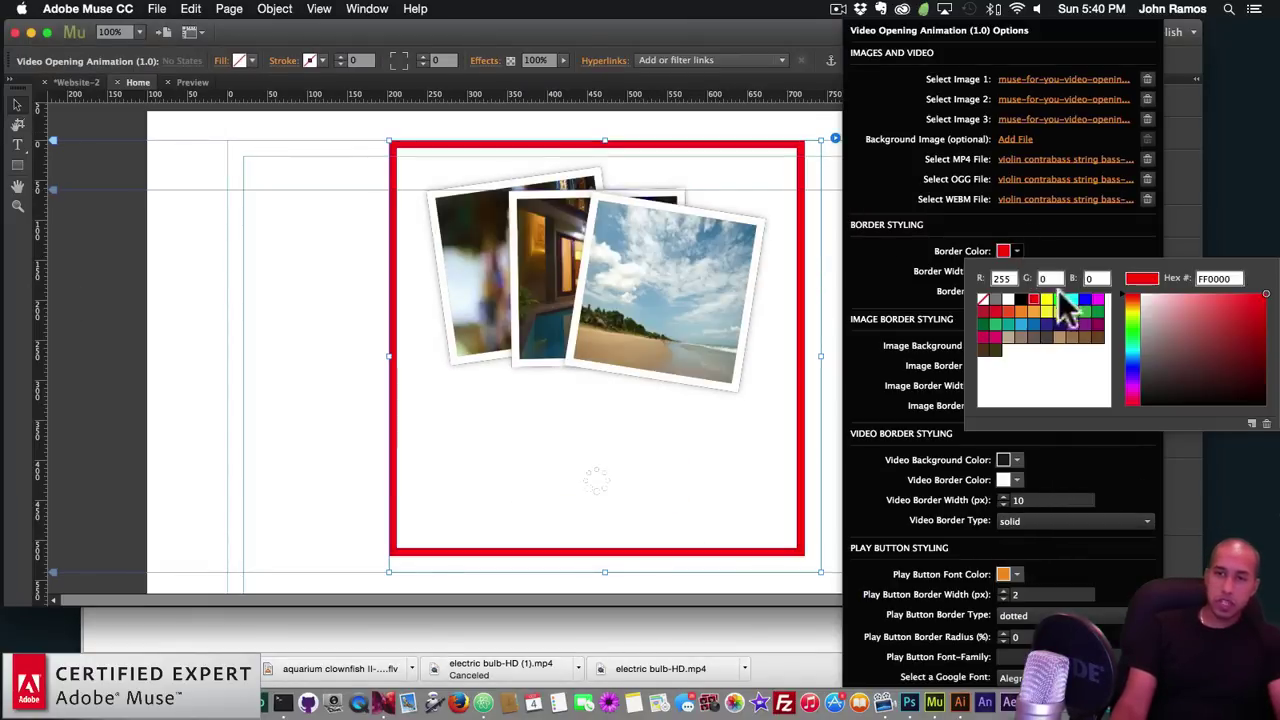
{"action": "left_click", "coordinate": [1021, 322]}
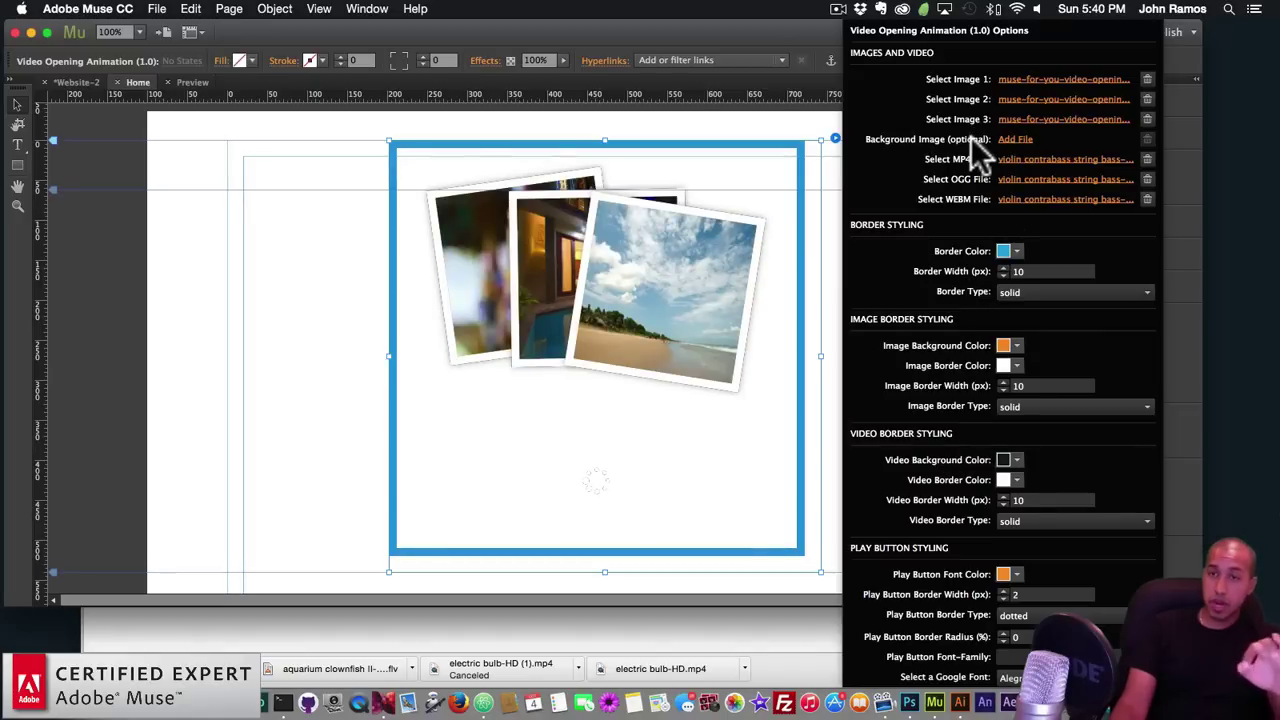
Step: Add the Bali statue image as the widget's optional background image and close the options
{"action": "left_click", "coordinate": [1012, 140]}
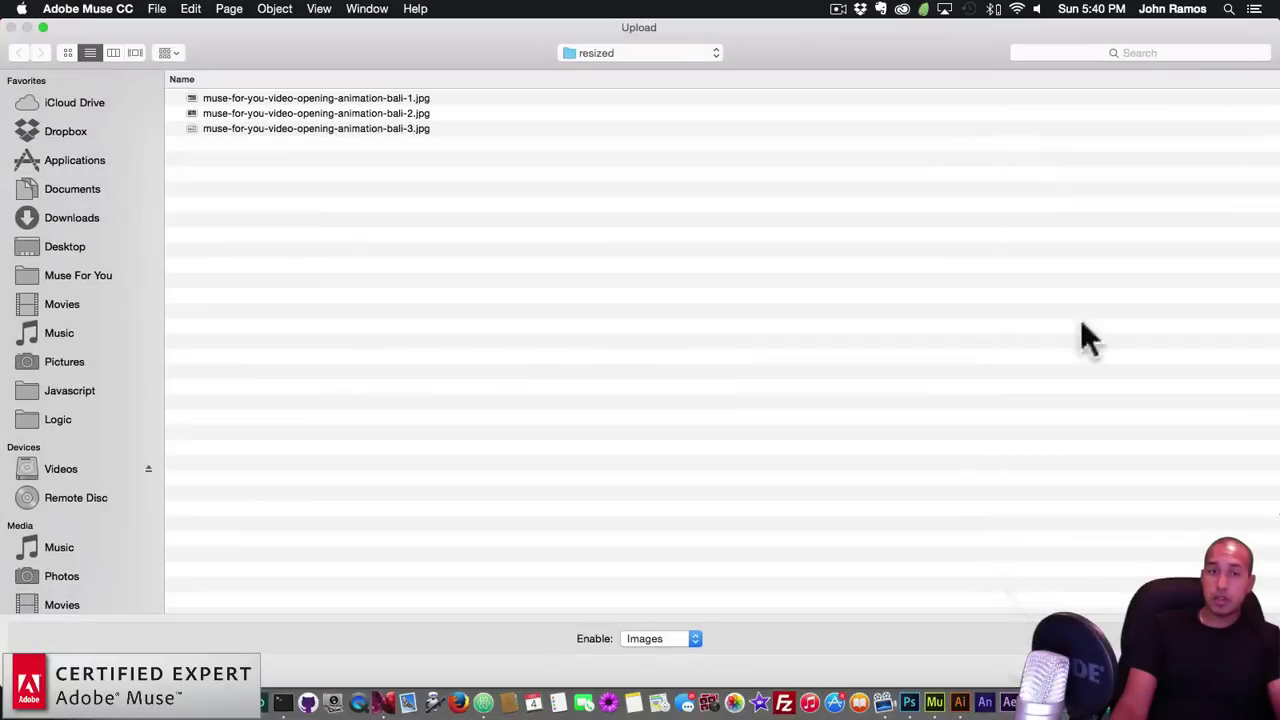
{"action": "key", "text": "Escape"}
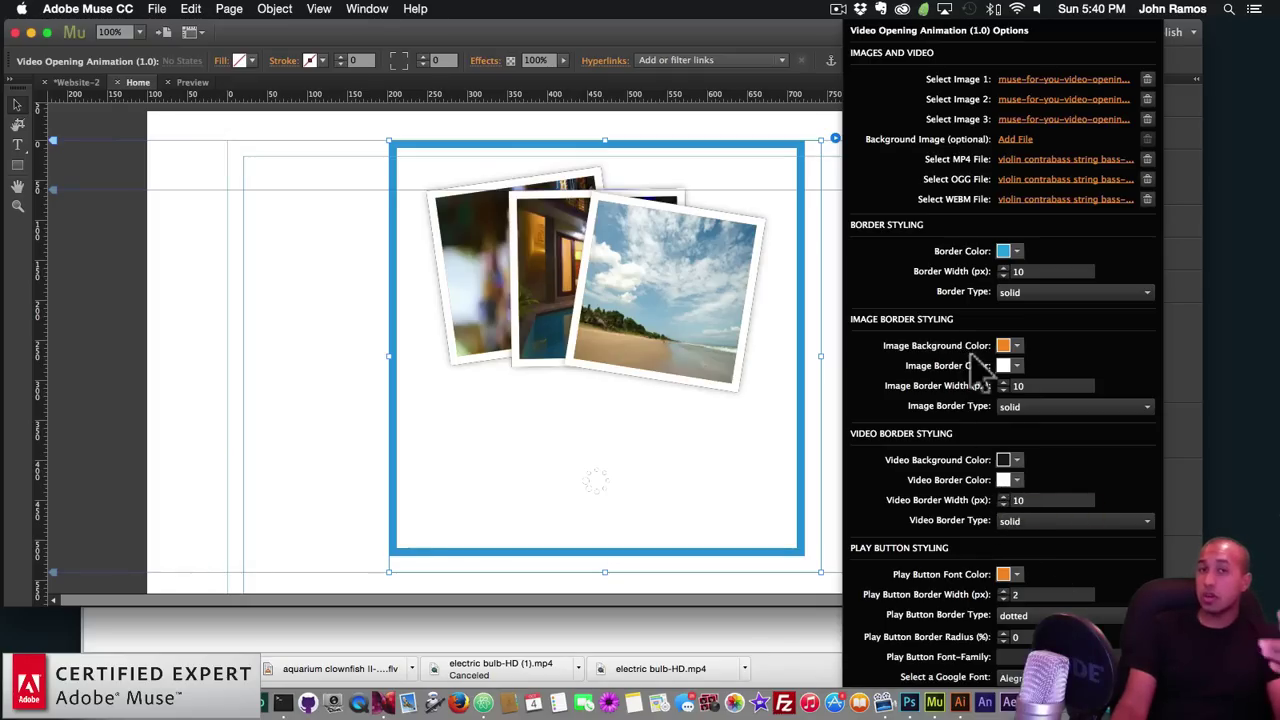
{"action": "left_click", "coordinate": [1015, 139]}
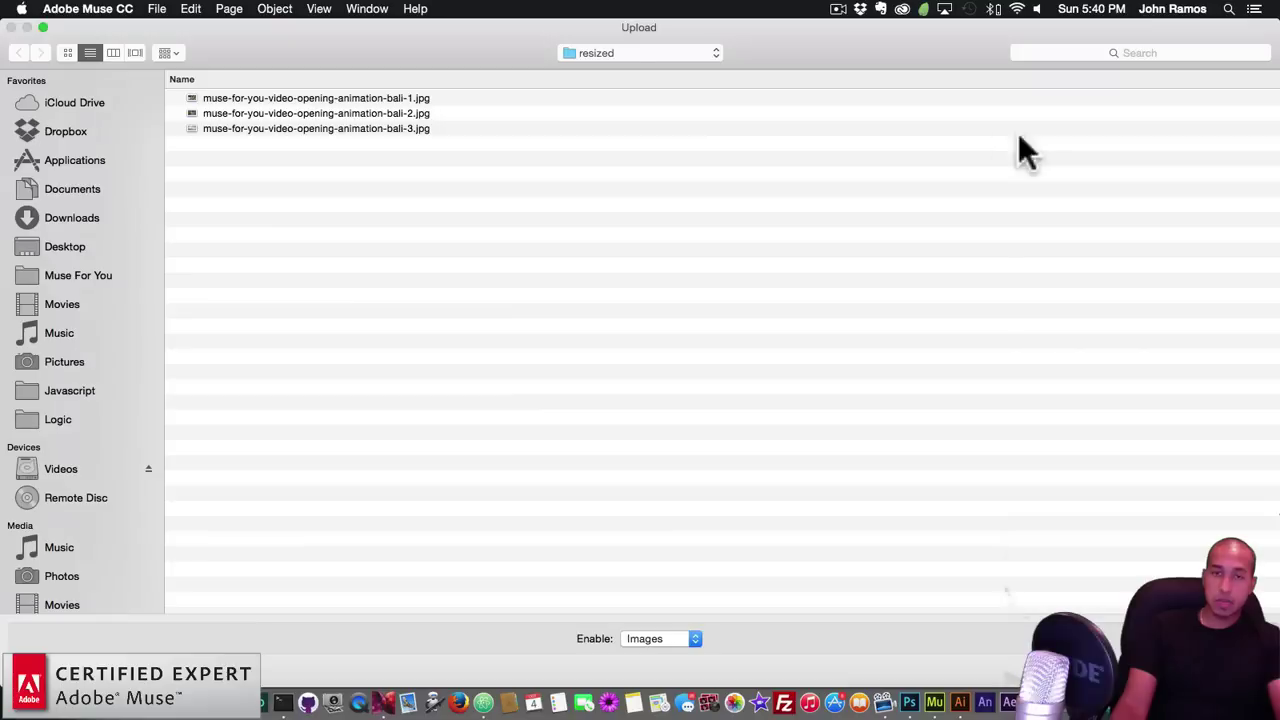
{"action": "left_click", "coordinate": [649, 50]}
{"action": "left_click", "coordinate": [341, 152]}
{"action": "double_click", "coordinate": [362, 101]}
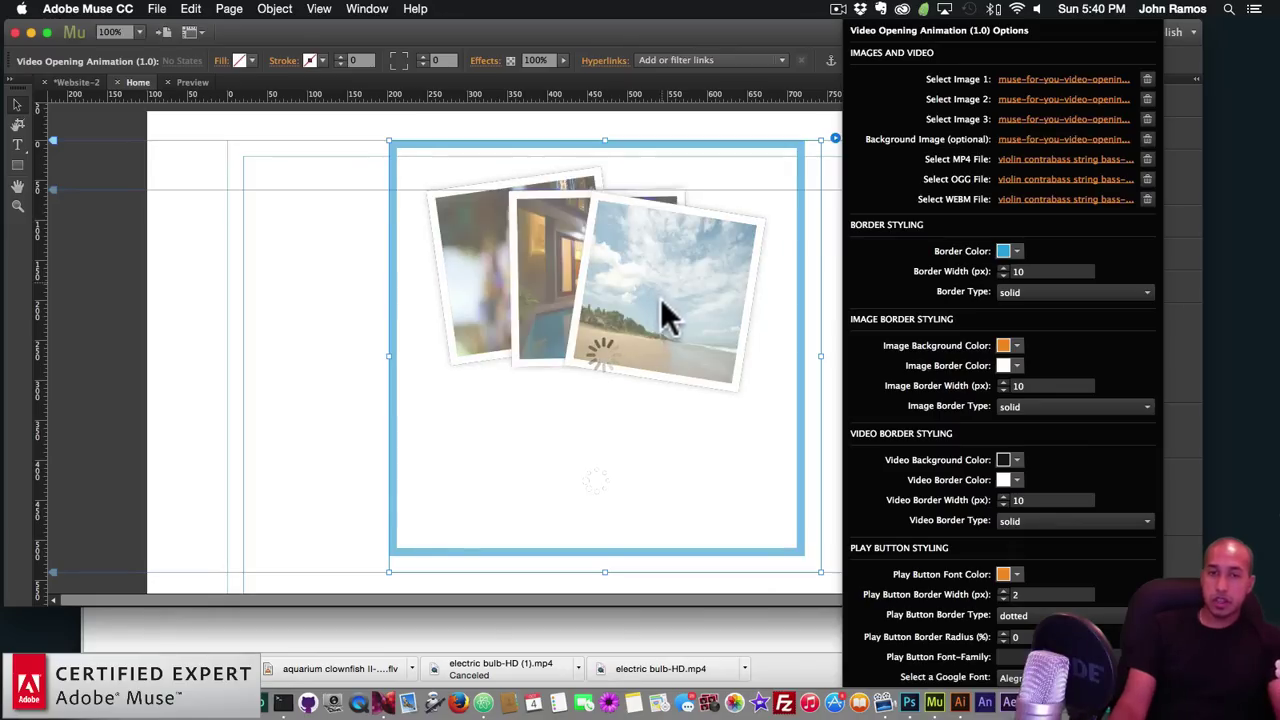
{"action": "left_click", "coordinate": [371, 356]}
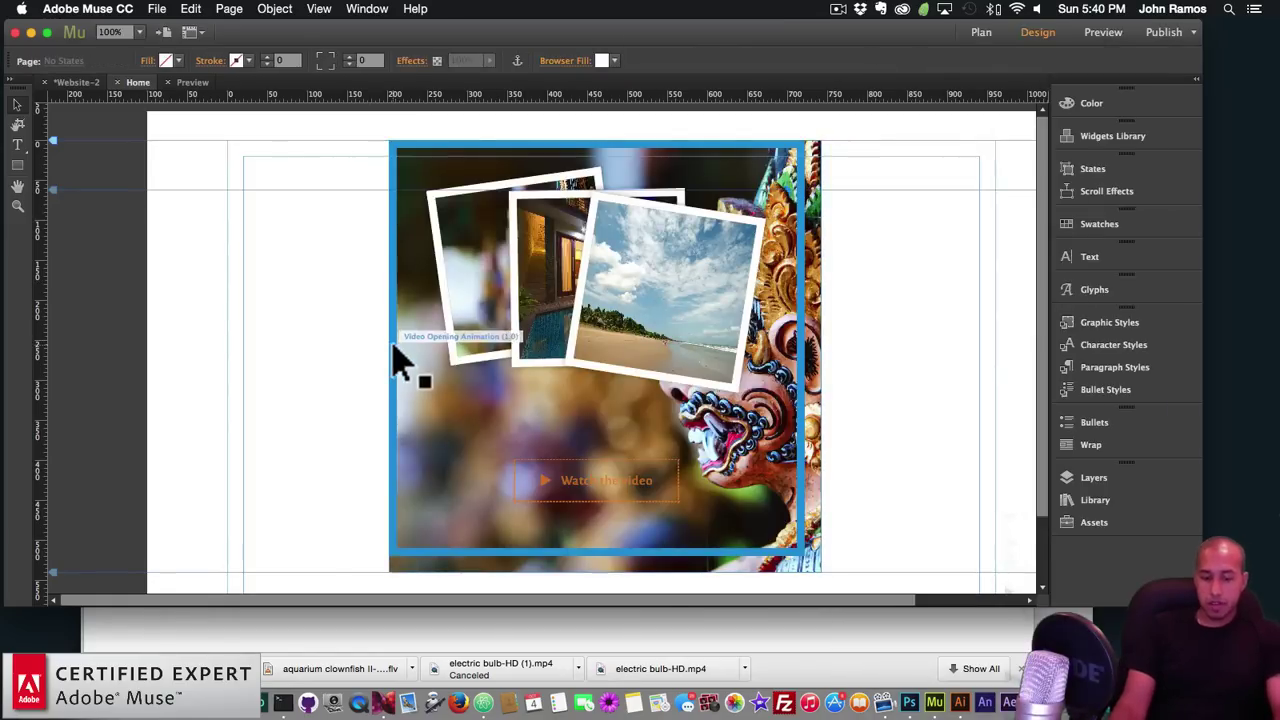
Step: Preview the page in the browser, play and close the video, and compare the background image with the Muse layout
{"action": "key", "text": "shift+super+e"}
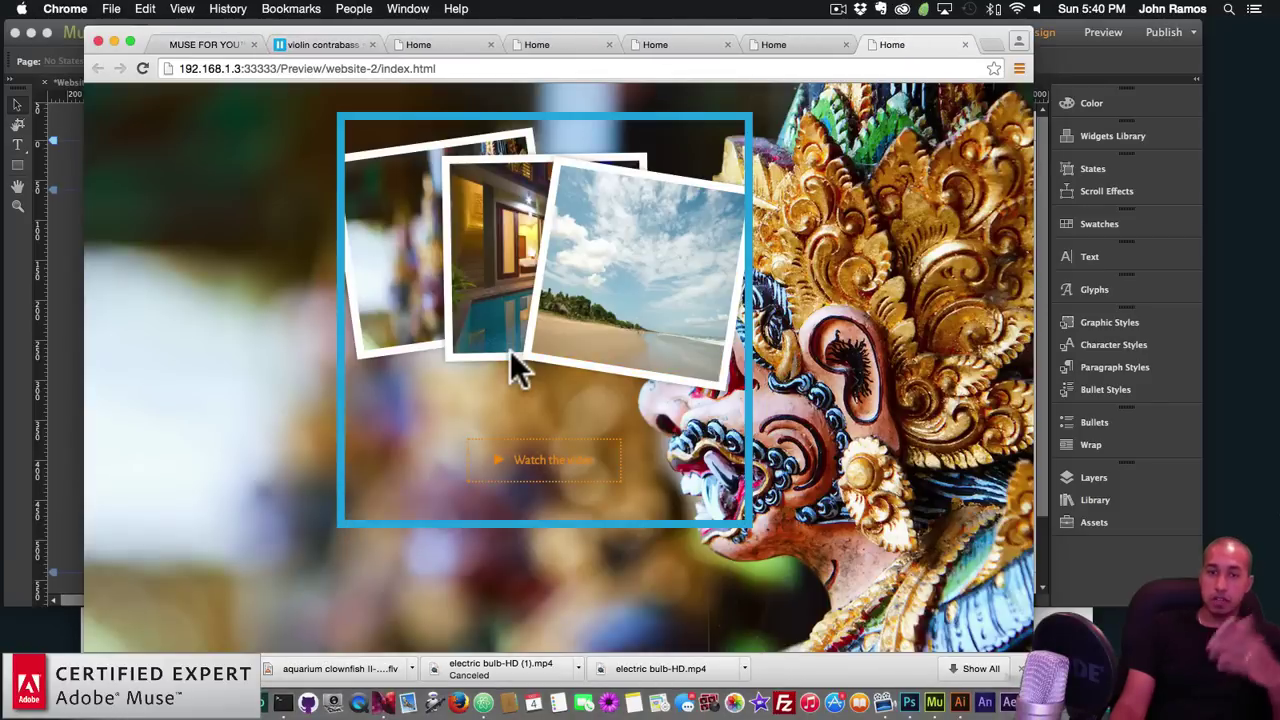
{"action": "left_click", "coordinate": [552, 447]}
{"action": "left_click", "coordinate": [970, 135]}
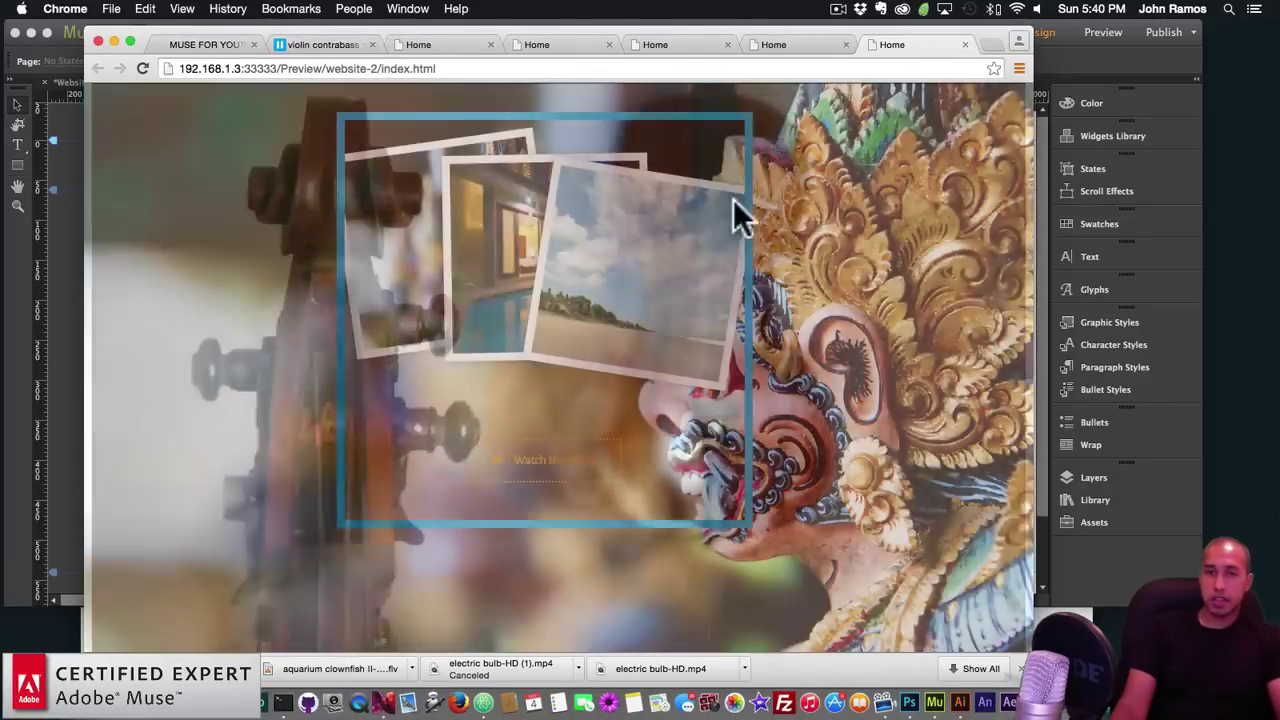
{"action": "left_click", "coordinate": [66, 353]}
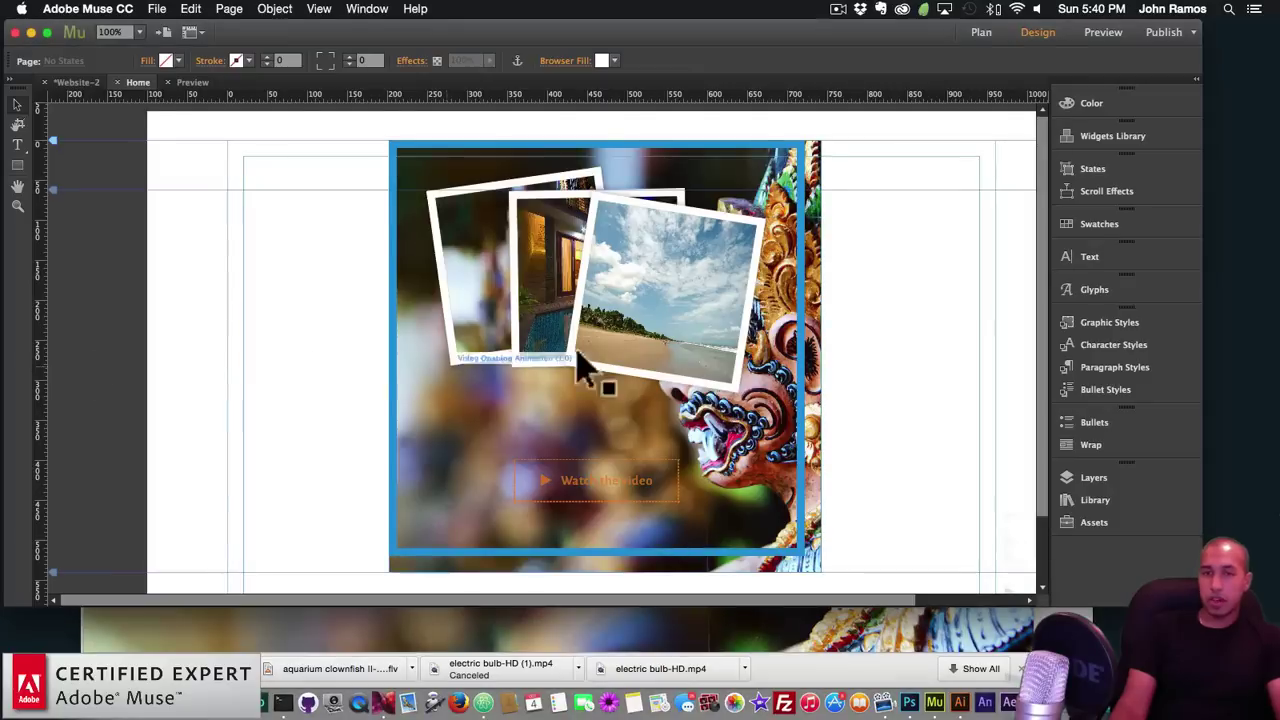
{"action": "left_click", "coordinate": [484, 374]}
{"action": "left_click", "coordinate": [340, 627]}
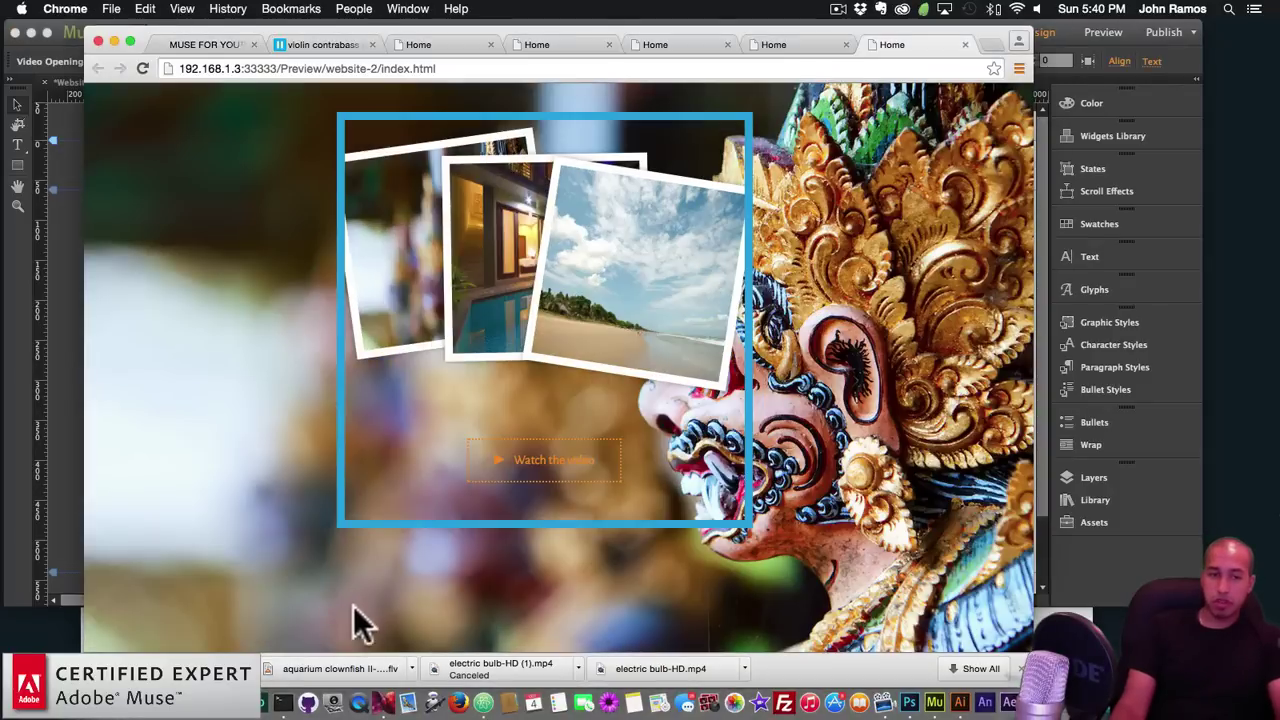
Step: Back in Adobe Muse, remove the optional background image from the widget and close its options
{"action": "left_click", "coordinate": [45, 450]}
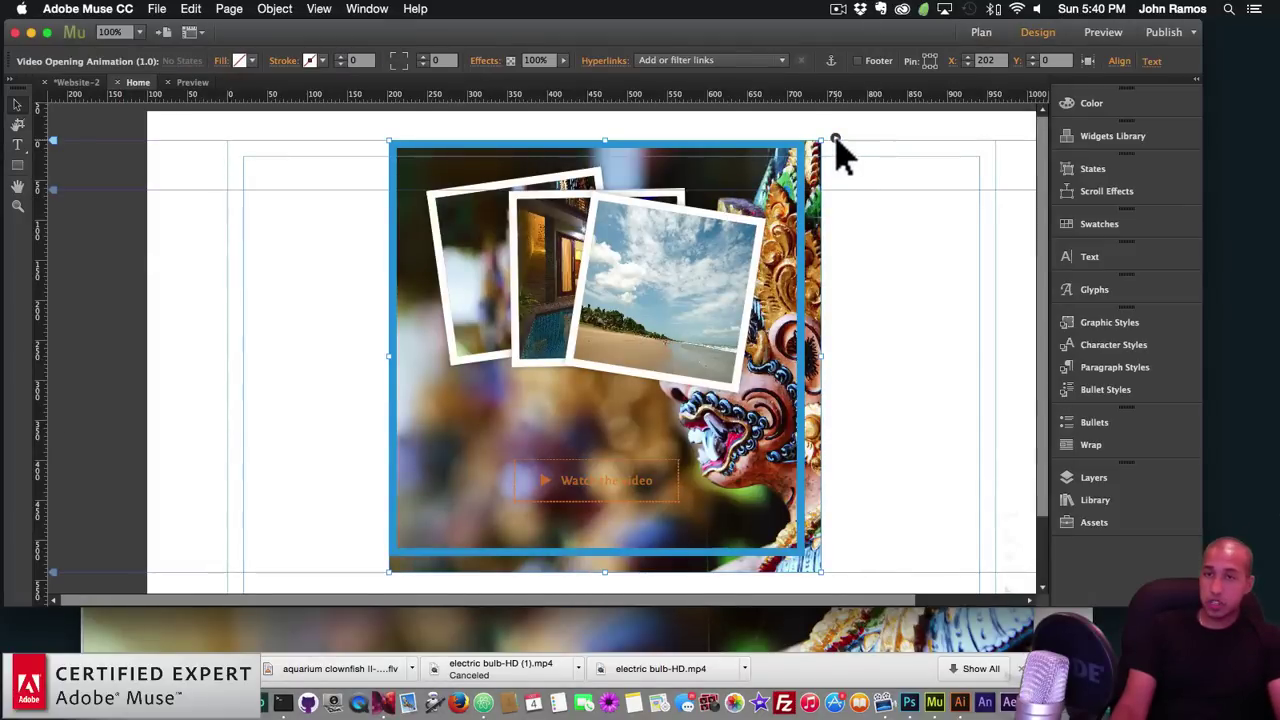
{"action": "left_click", "coordinate": [914, 200]}
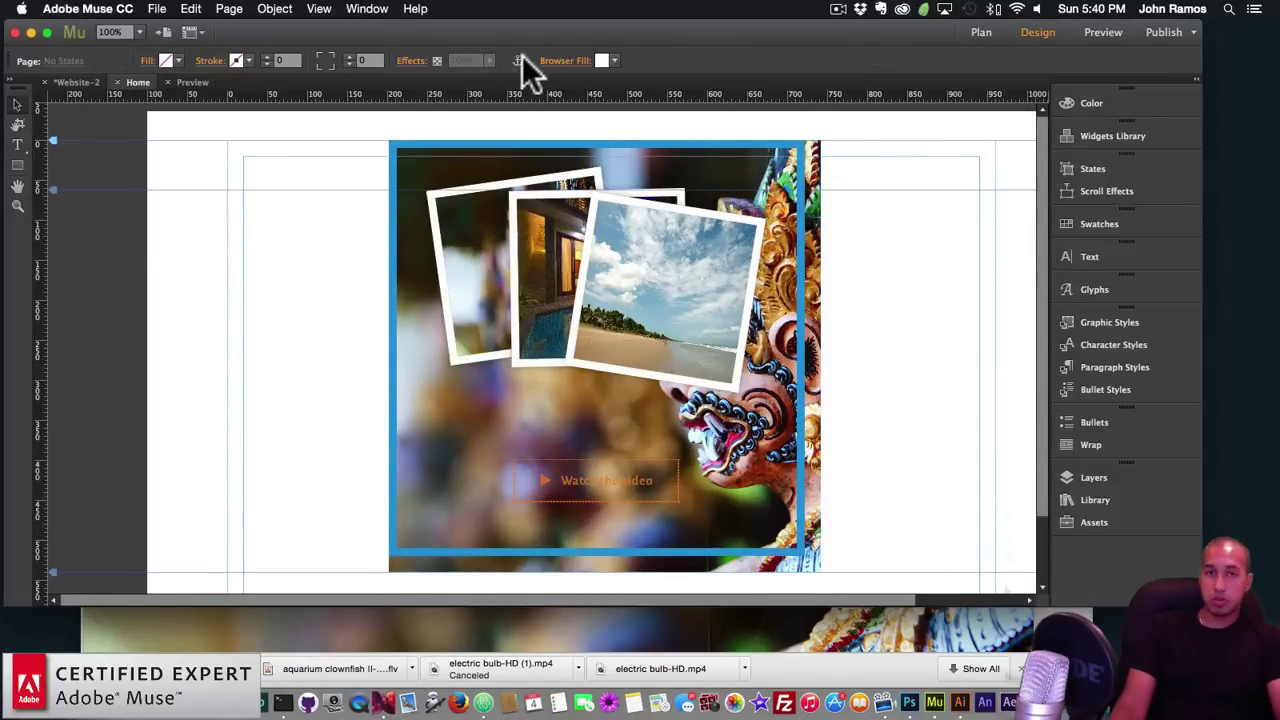
{"action": "left_click", "coordinate": [565, 62]}
{"action": "left_click", "coordinate": [840, 240]}
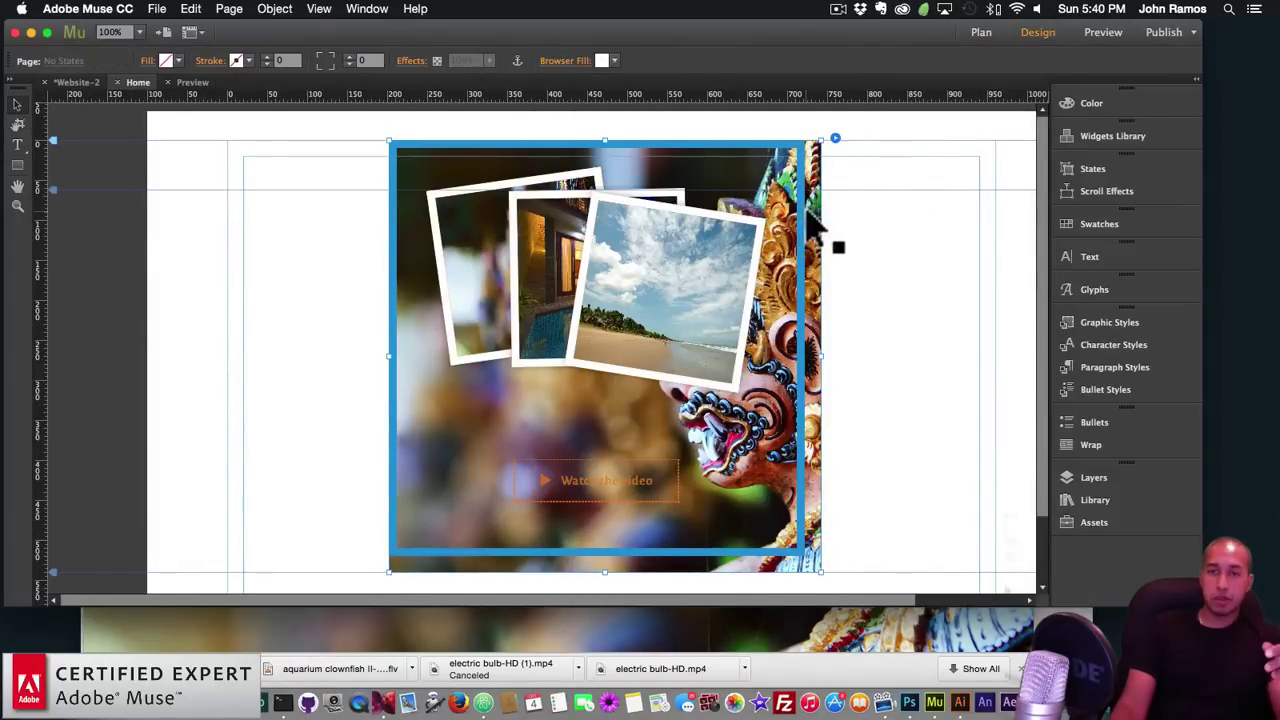
{"action": "left_click", "coordinate": [834, 138]}
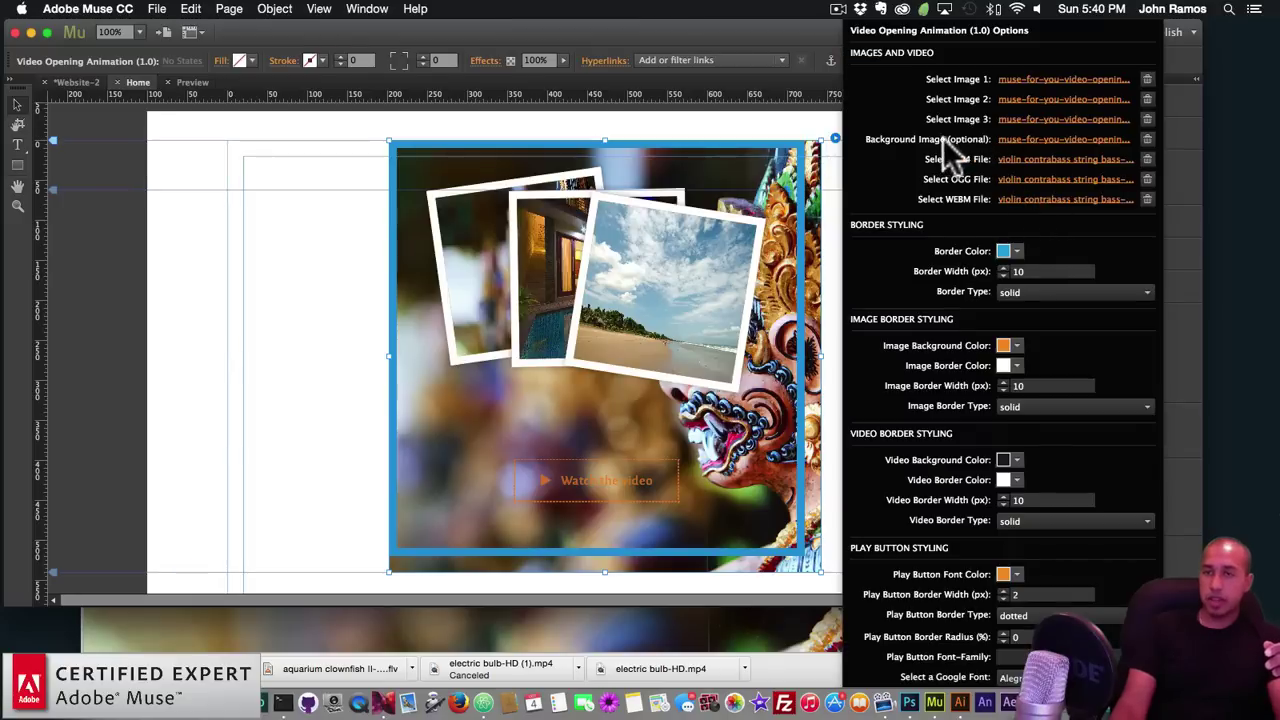
{"action": "left_click", "coordinate": [1147, 139]}
{"action": "left_click", "coordinate": [708, 129]}
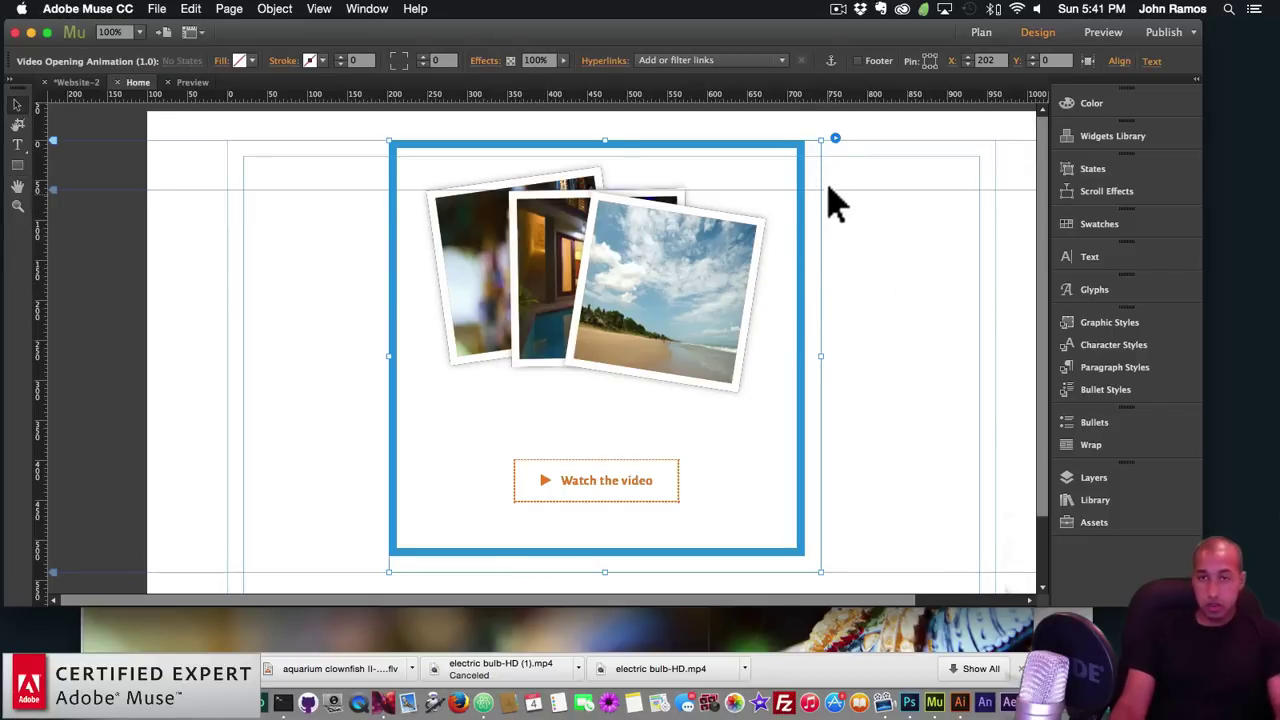
Step: Set the widget's play button border type to solid and close the options
{"action": "left_click", "coordinate": [835, 137]}
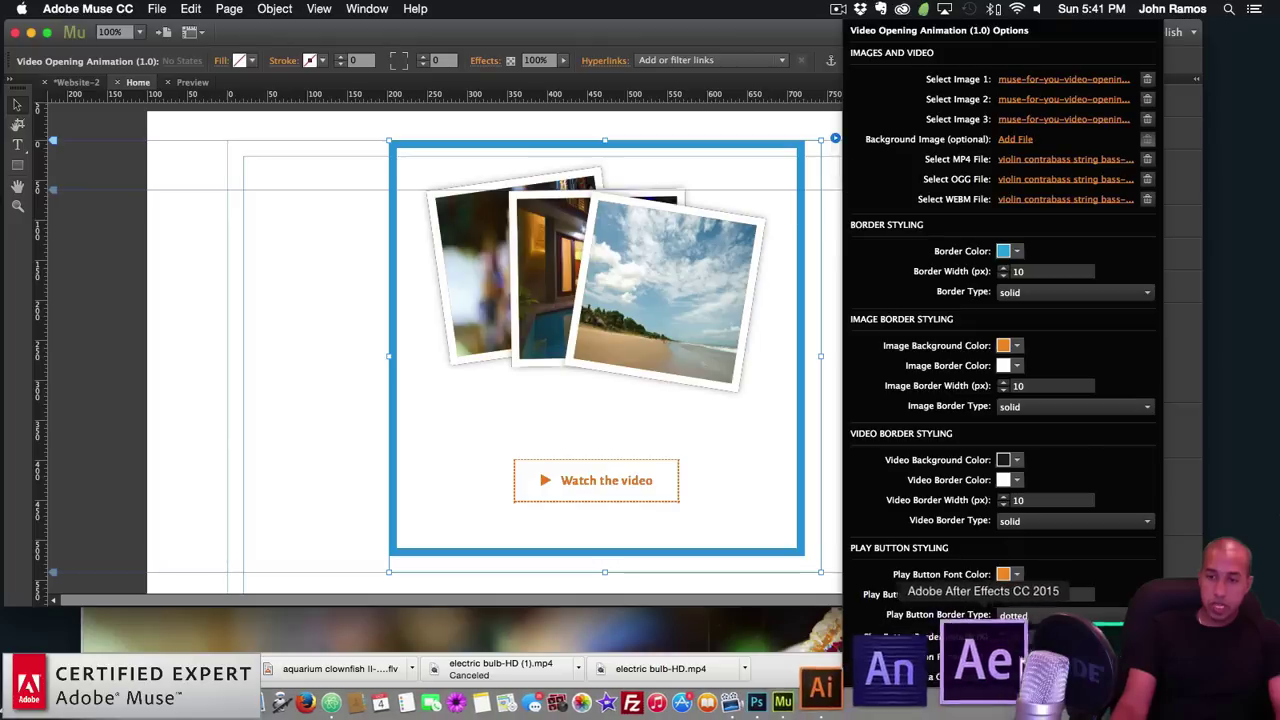
{"action": "left_click", "coordinate": [1020, 618]}
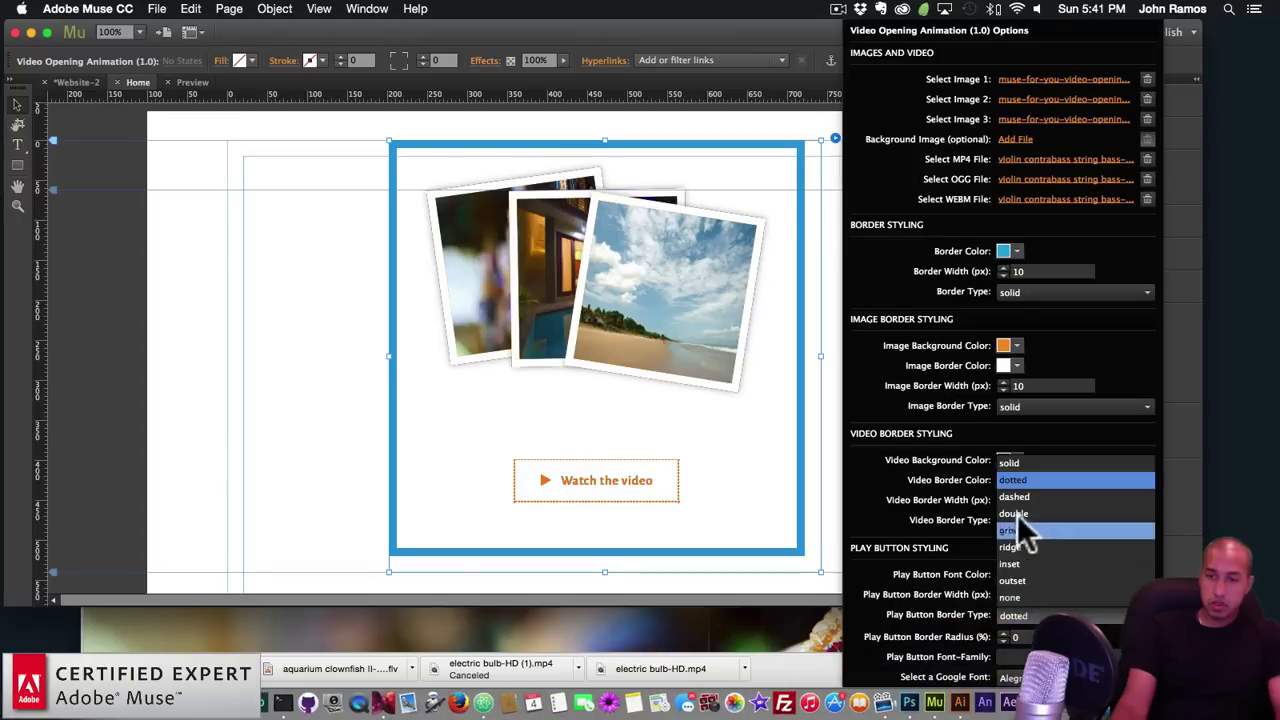
{"action": "left_click", "coordinate": [1027, 470]}
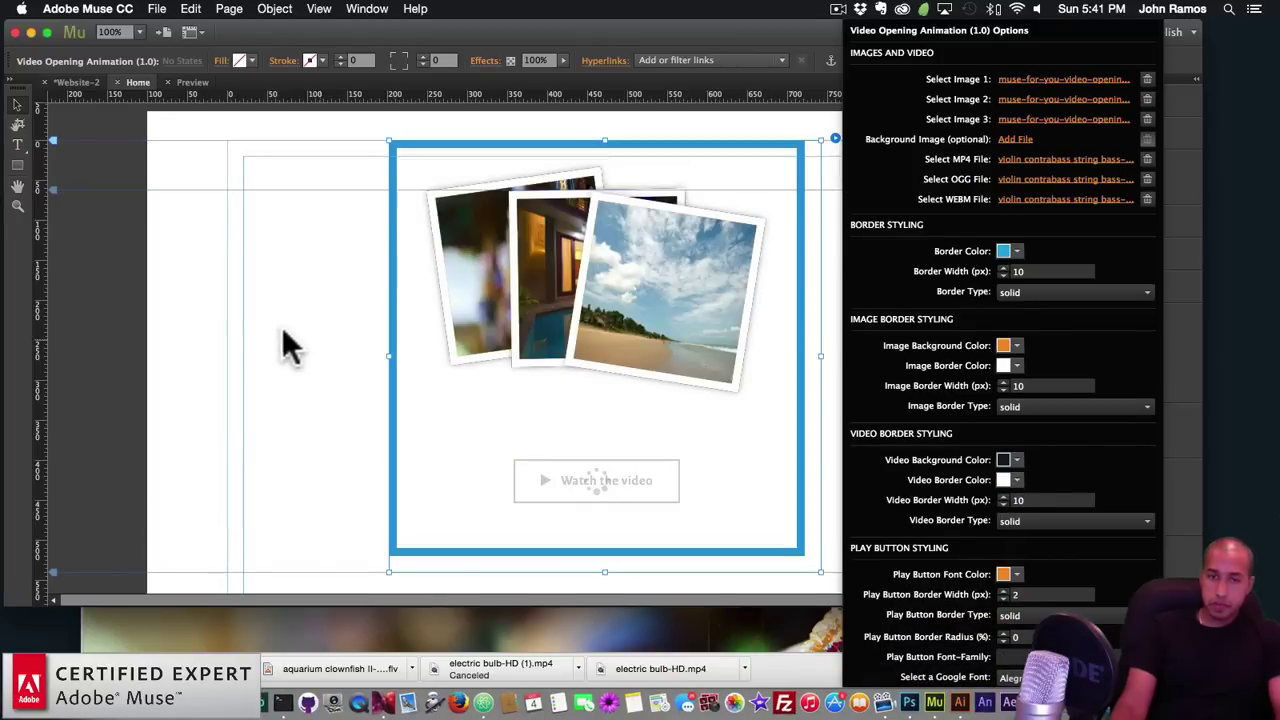
{"action": "left_click", "coordinate": [277, 330]}
Step: Preview the page in the browser, then play and close the video to check the solid play button border
{"action": "key", "text": "shift+super+e"}
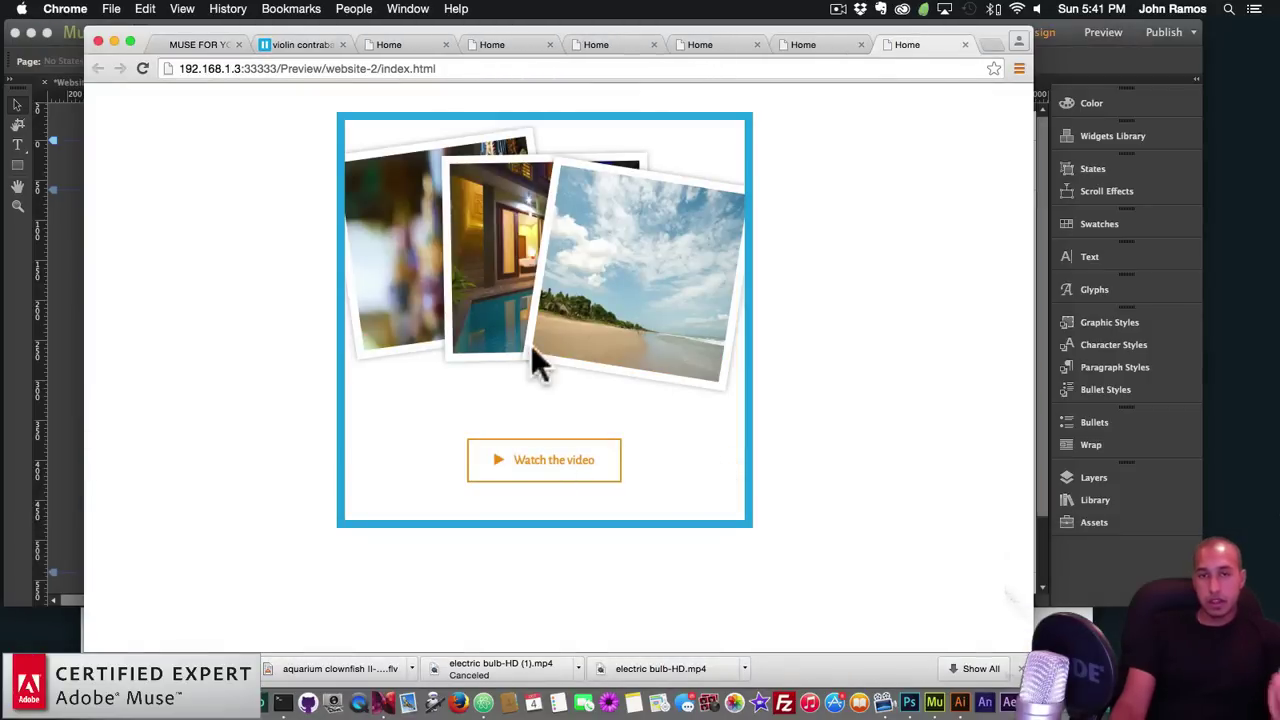
{"action": "left_click", "coordinate": [539, 458]}
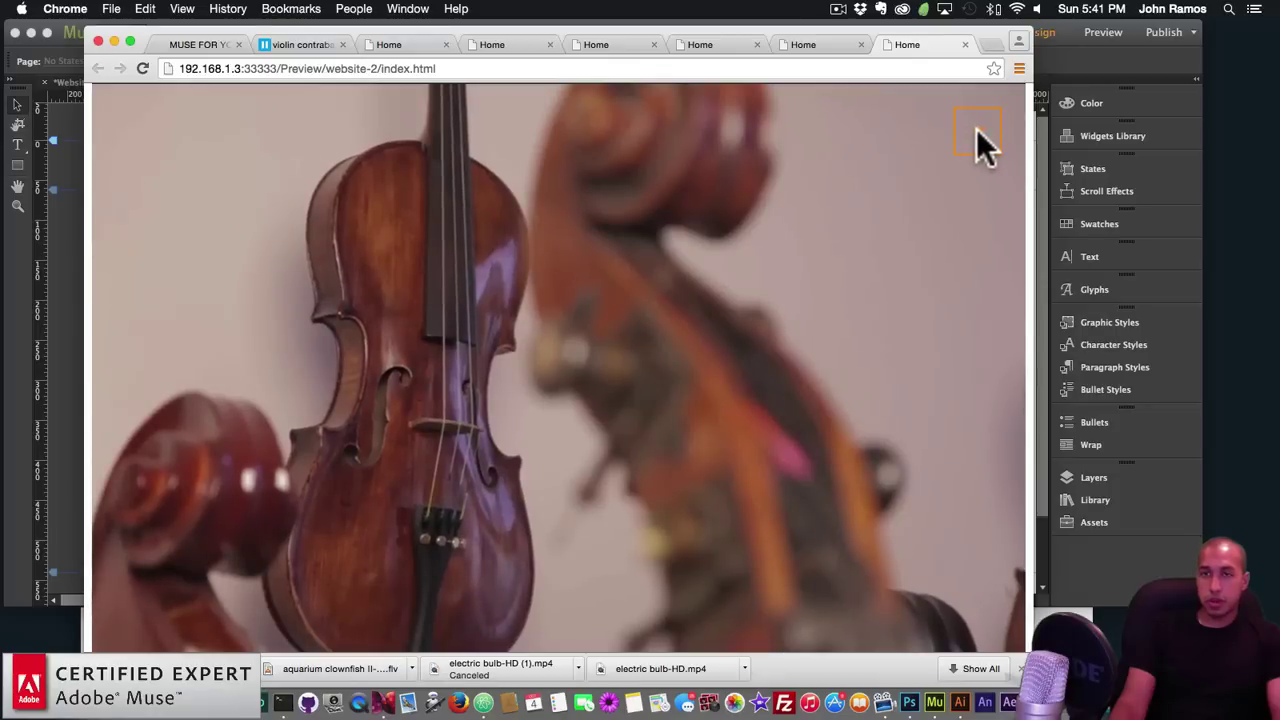
{"action": "left_click", "coordinate": [976, 128]}
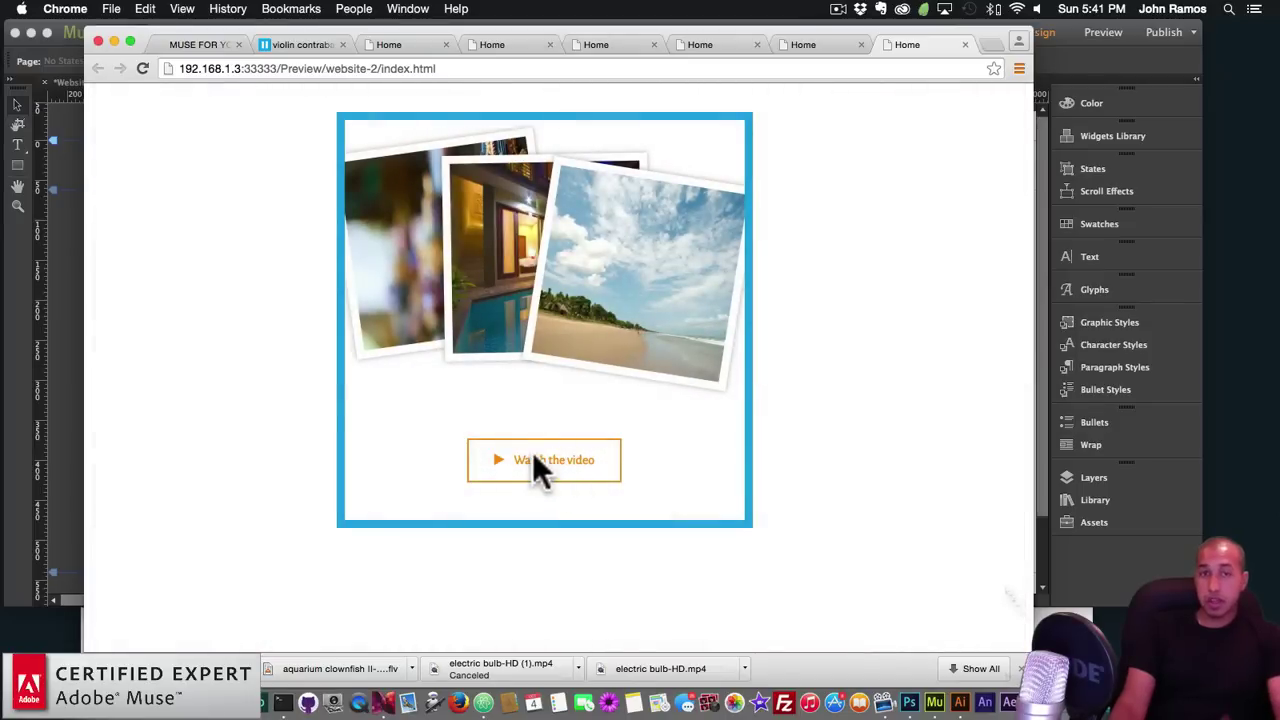
Step: Open museforyoushop.com in a new browser tab
{"action": "left_click", "coordinate": [990, 46]}
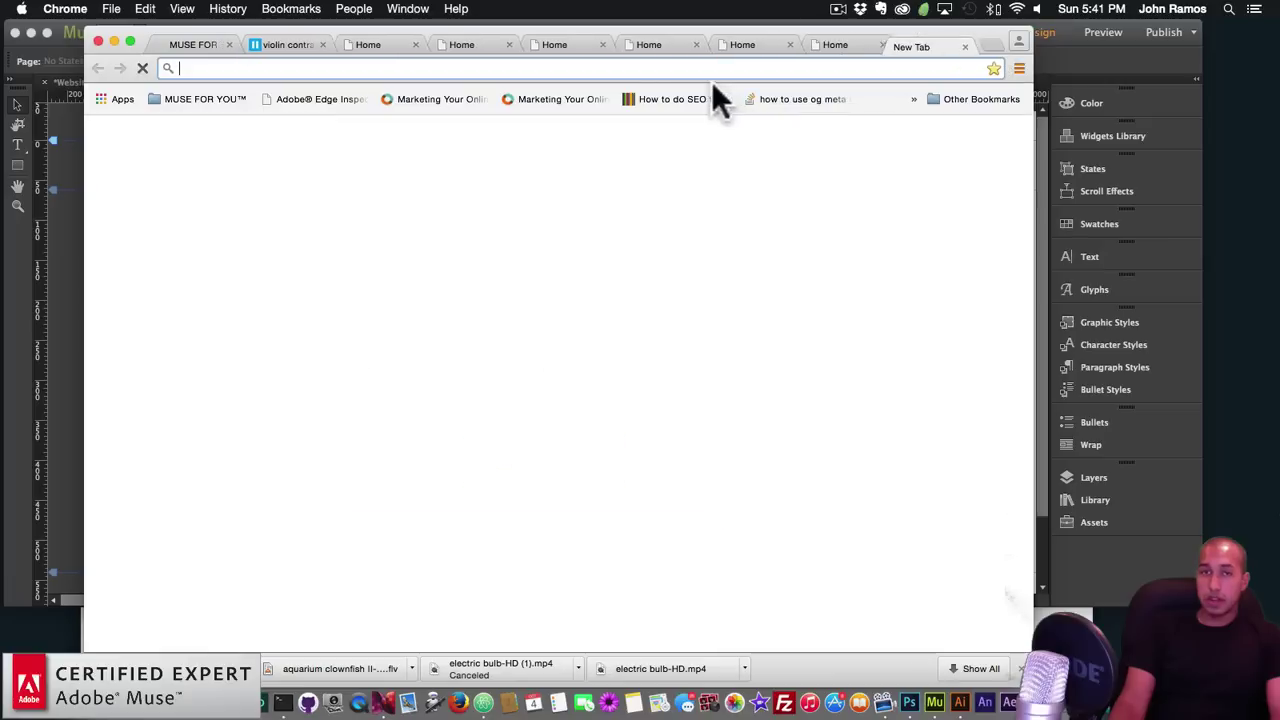
{"action": "type", "text": "museforyousho"}
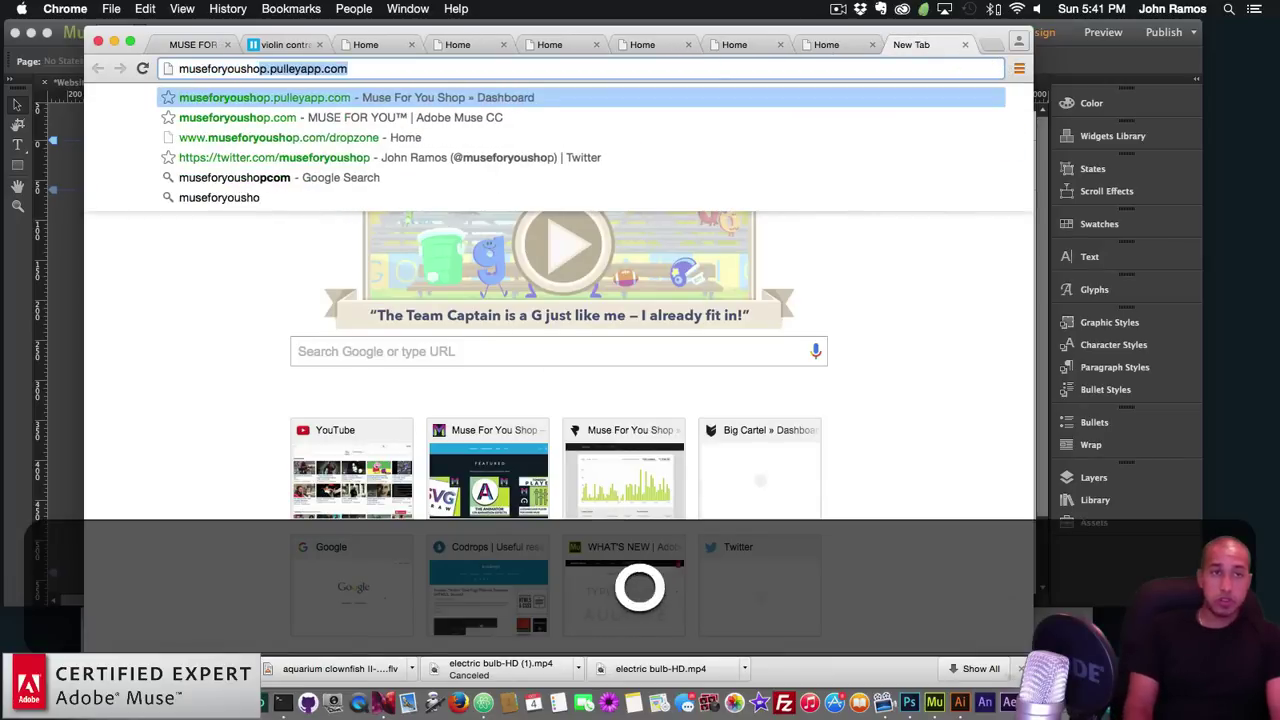
{"action": "type", "text": "p.c"}
{"action": "key", "text": "Return"}
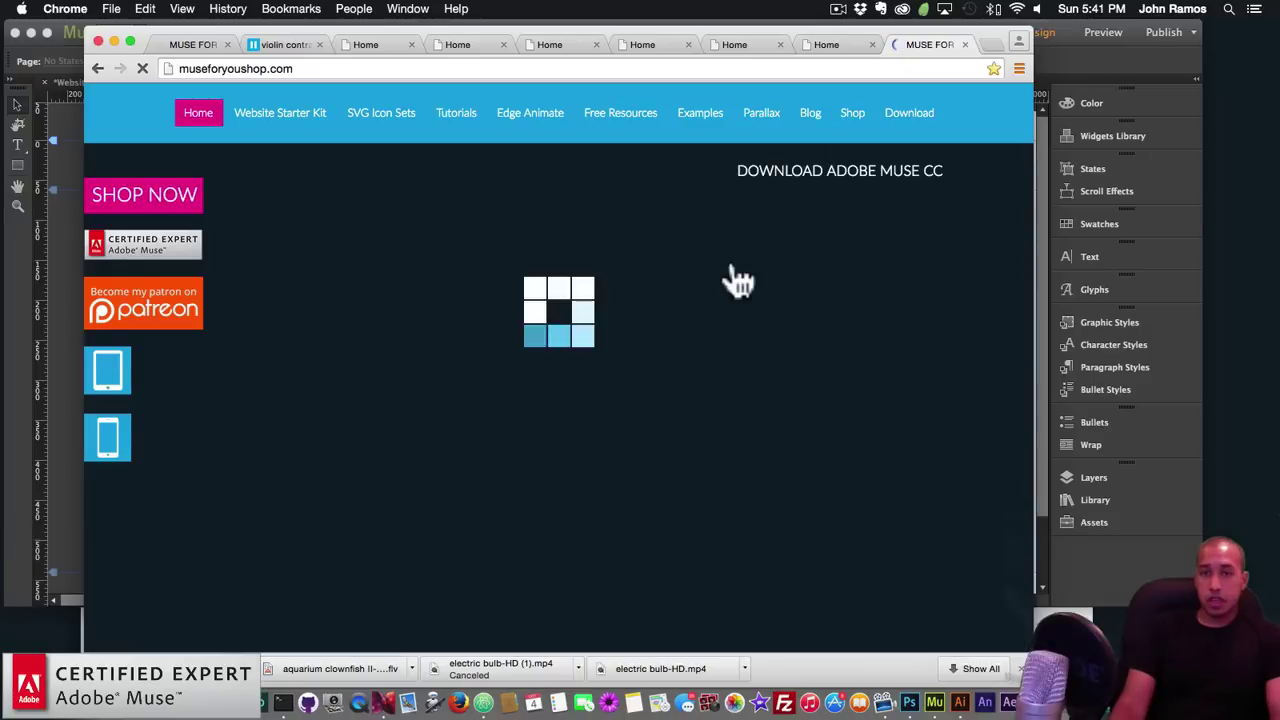
Step: Enter the site's shop, open the Fullscreen Video Opening Animation product and go to its demo page
{"action": "left_click", "coordinate": [771, 191]}
{"action": "left_click", "coordinate": [152, 208]}
{"action": "scroll", "coordinate": [685, 295], "scroll_direction": "down", "scroll_amount": 2}
{"action": "scroll", "coordinate": [685, 295], "scroll_direction": "down", "scroll_amount": 10}
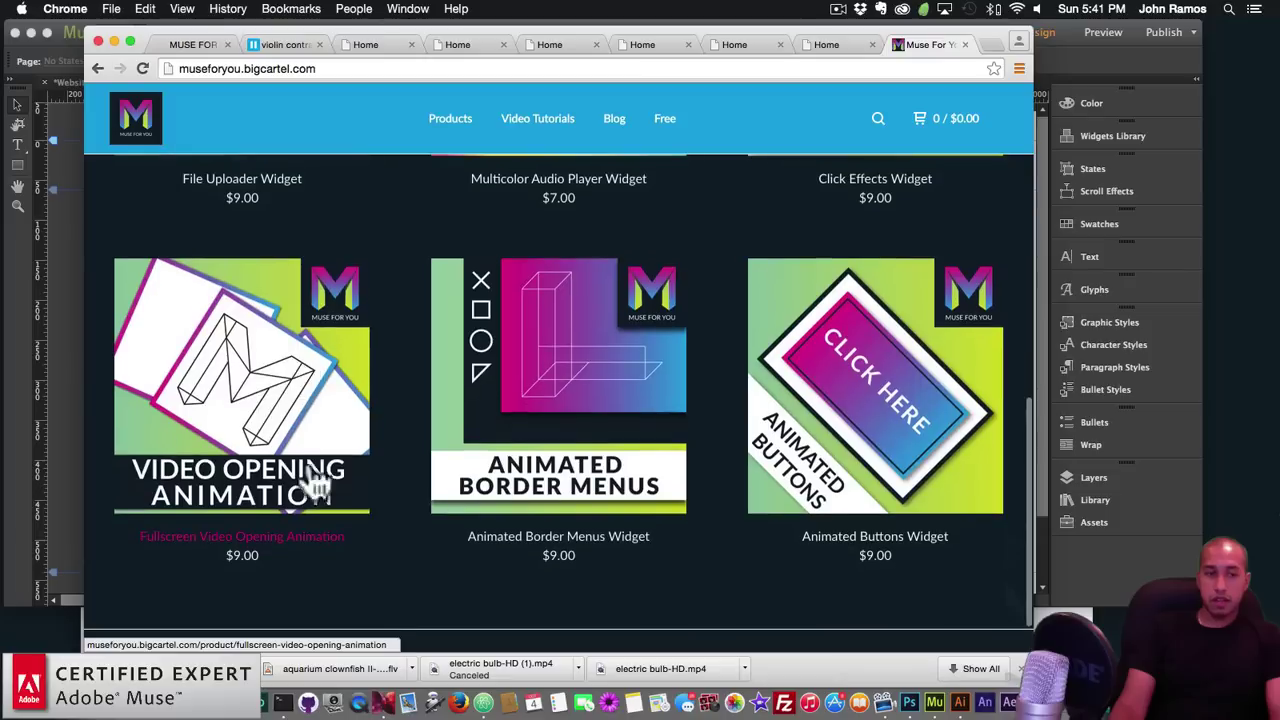
{"action": "left_click", "coordinate": [258, 395]}
{"action": "left_click", "coordinate": [845, 412]}
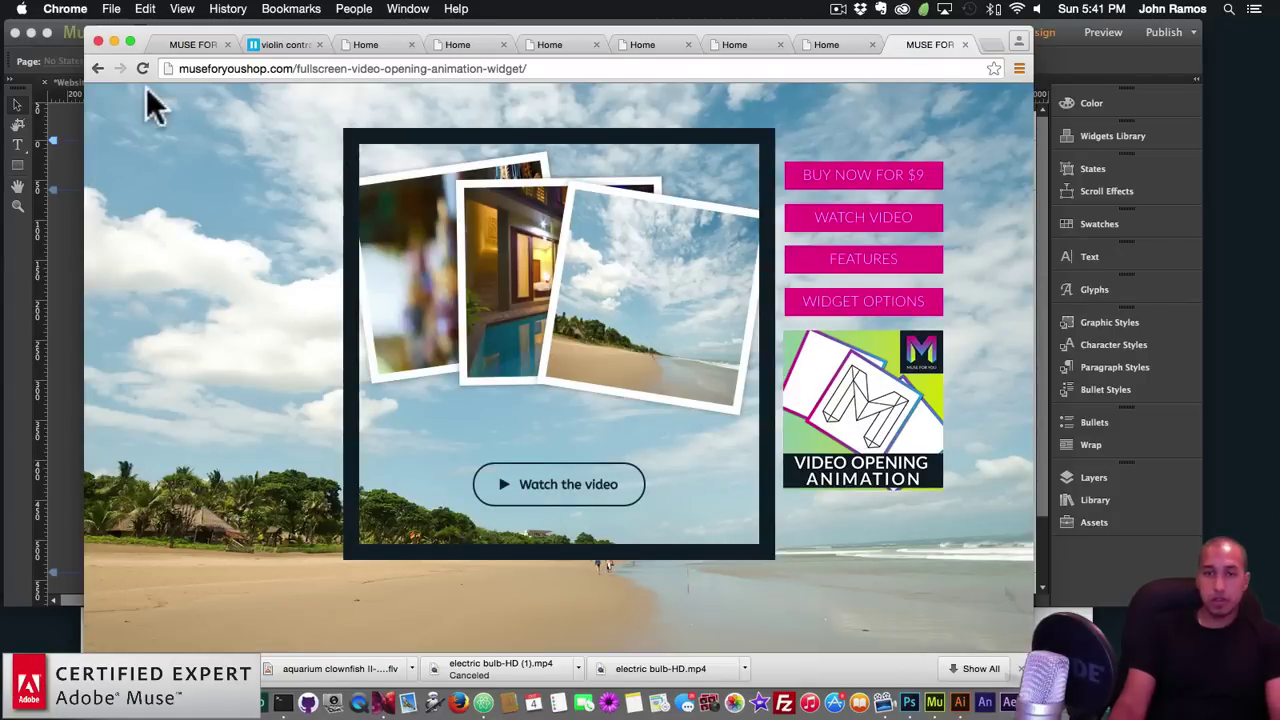
Step: View the widget options overview and the features list on the demo page, closing each overlay
{"action": "left_click", "coordinate": [846, 305]}
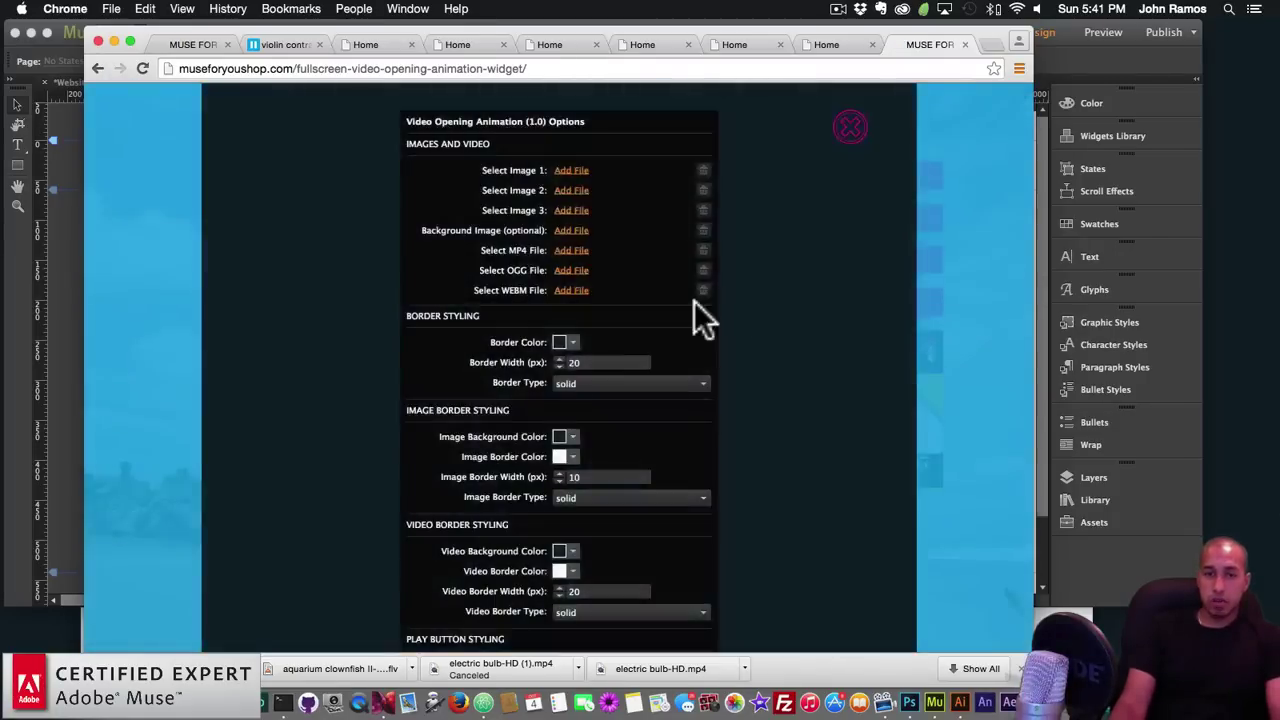
{"action": "left_click", "coordinate": [850, 108]}
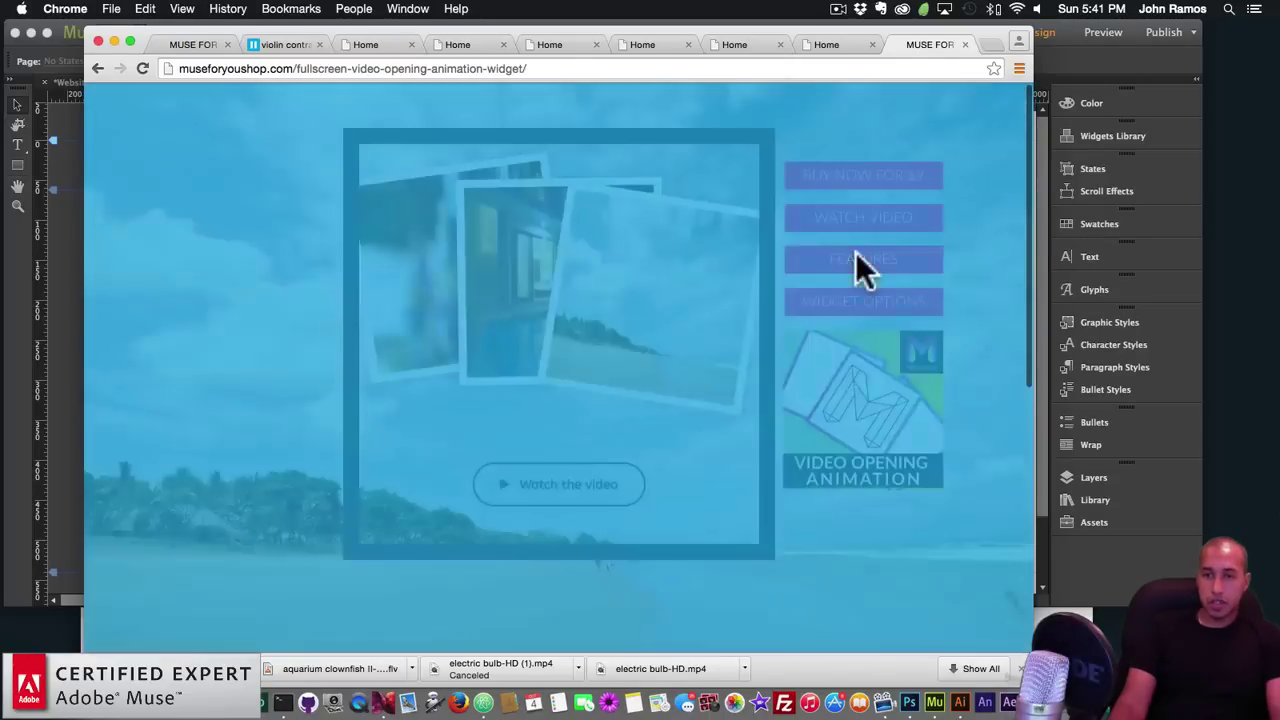
{"action": "left_click", "coordinate": [855, 252]}
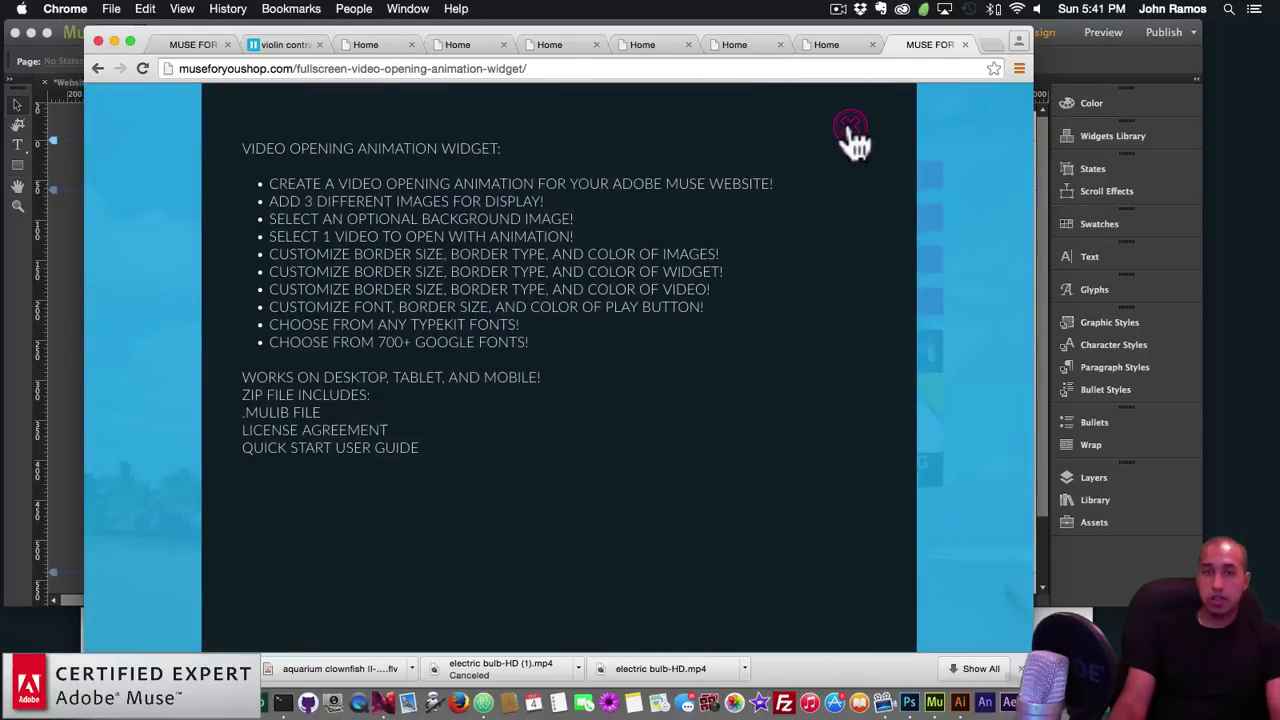
{"action": "left_click", "coordinate": [853, 118]}
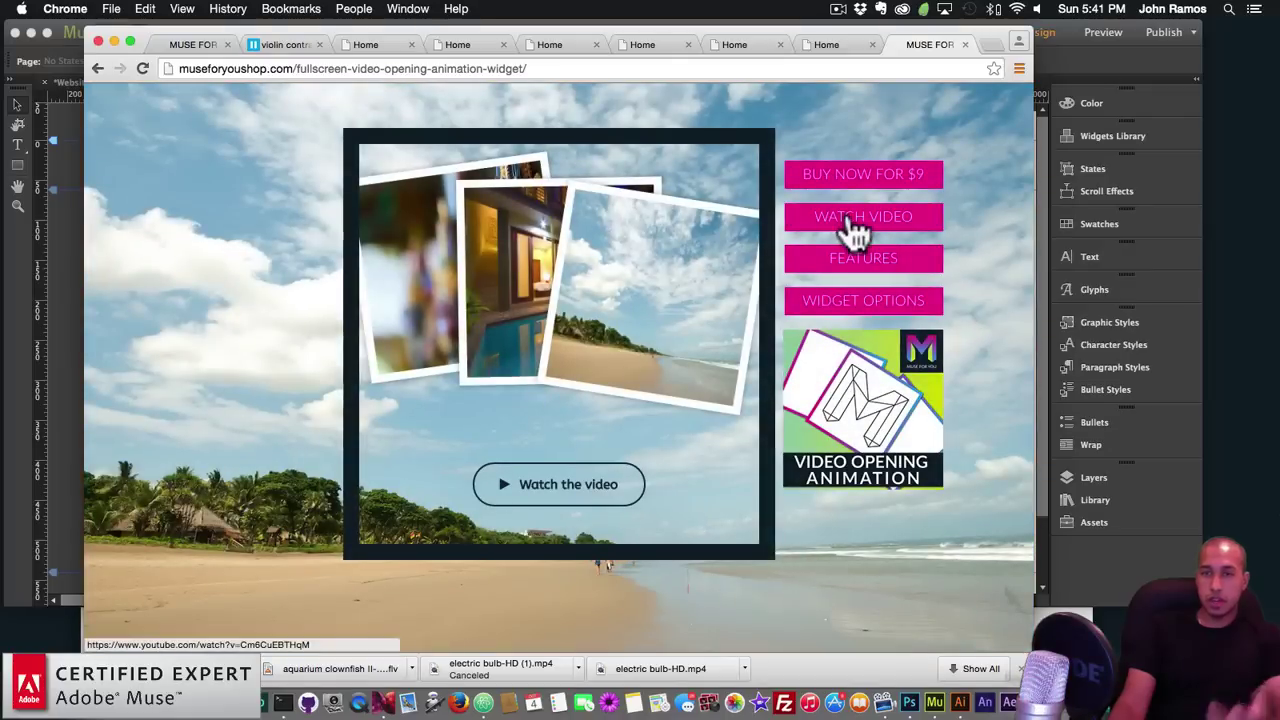